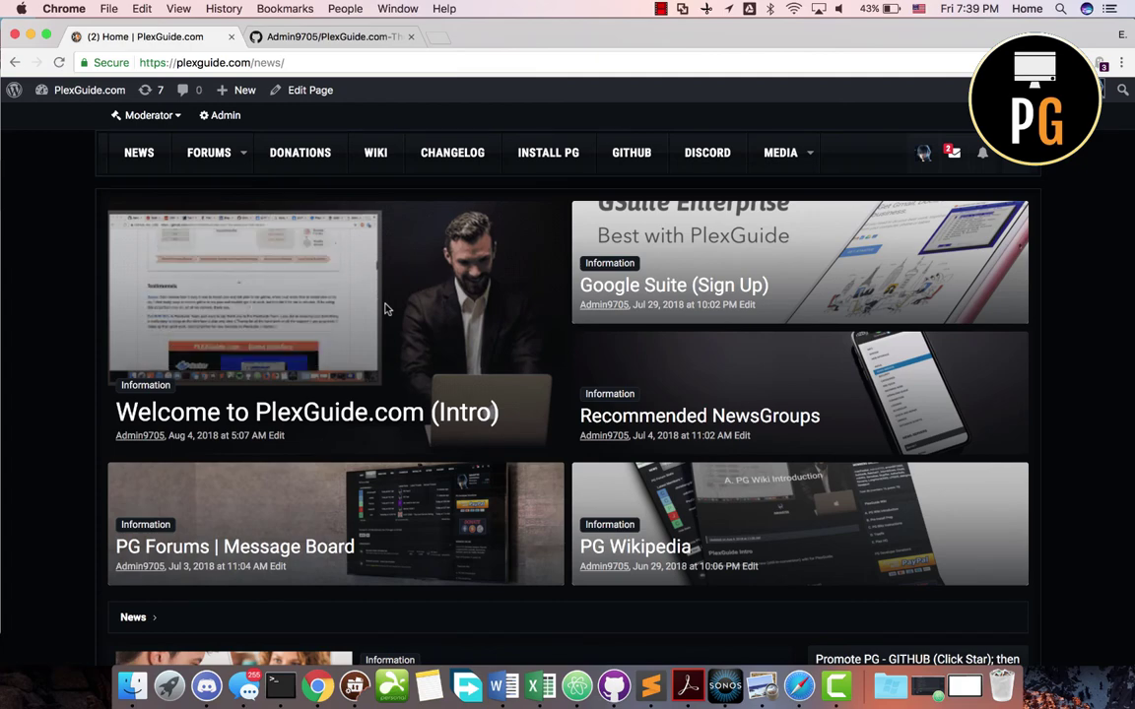
# Look over the PlexGuide news page, including the featured articles and the recent release posts below them
pyautogui.scroll(-3, 665, 252)
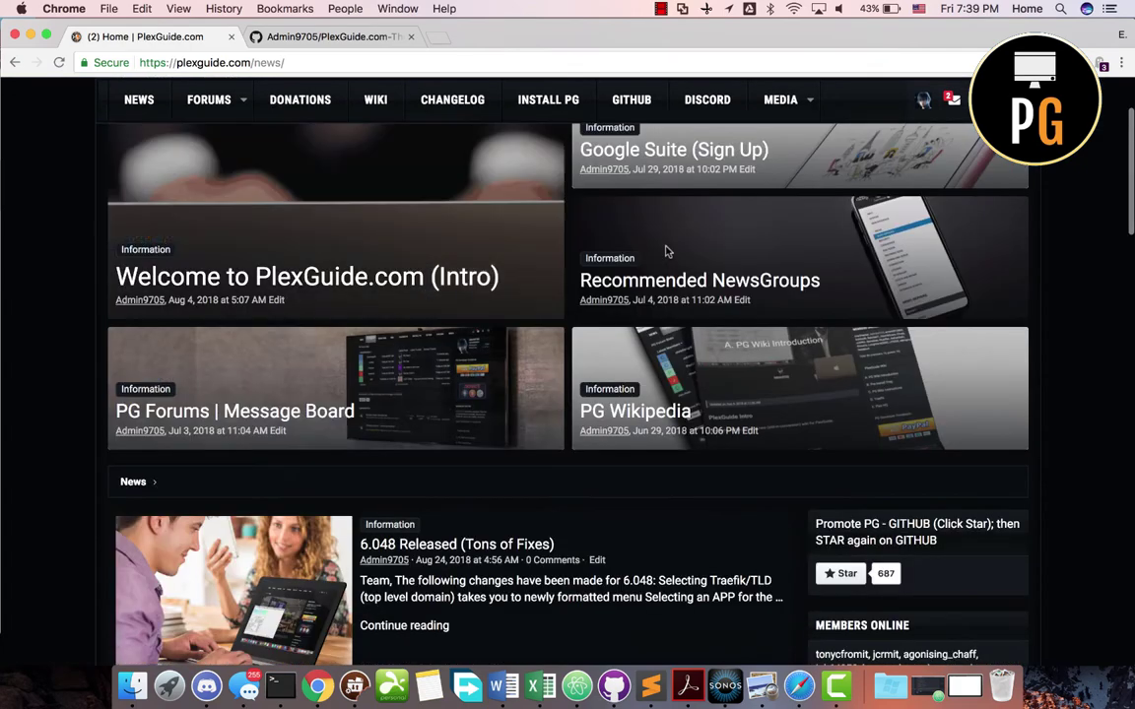
pyautogui.scroll(-3, 557, 410)
pyautogui.scroll(-7, 558, 410)
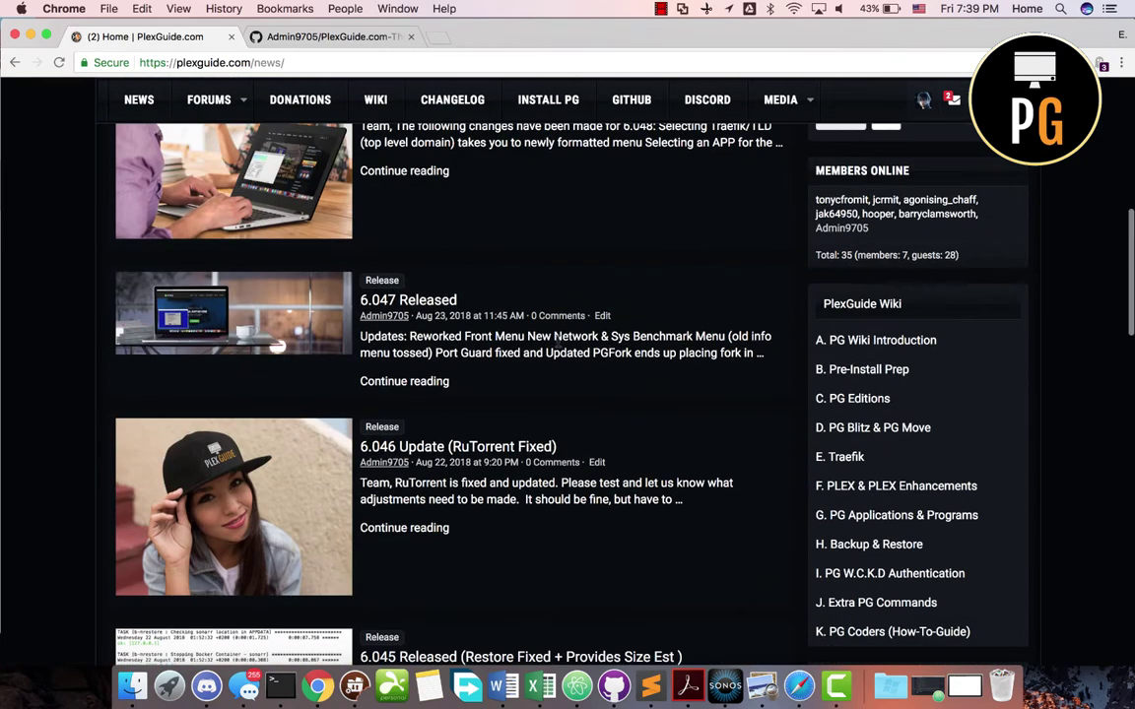
pyautogui.scroll(-5, 557, 340)
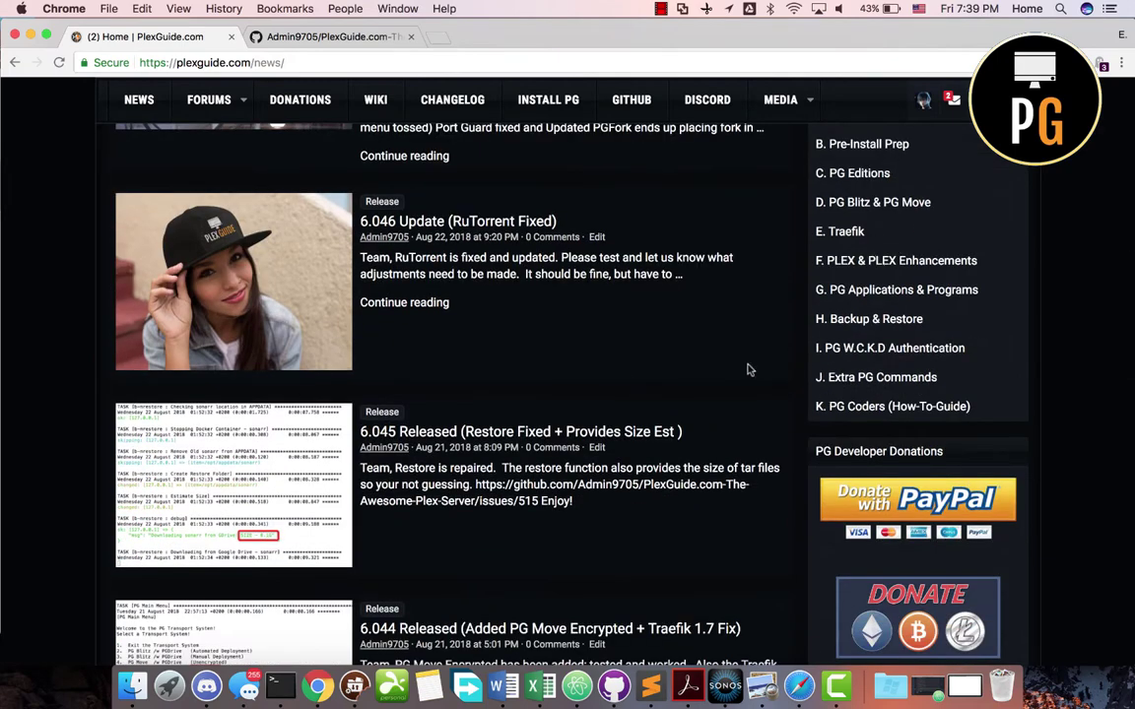
pyautogui.scroll(-5, 420, 376)
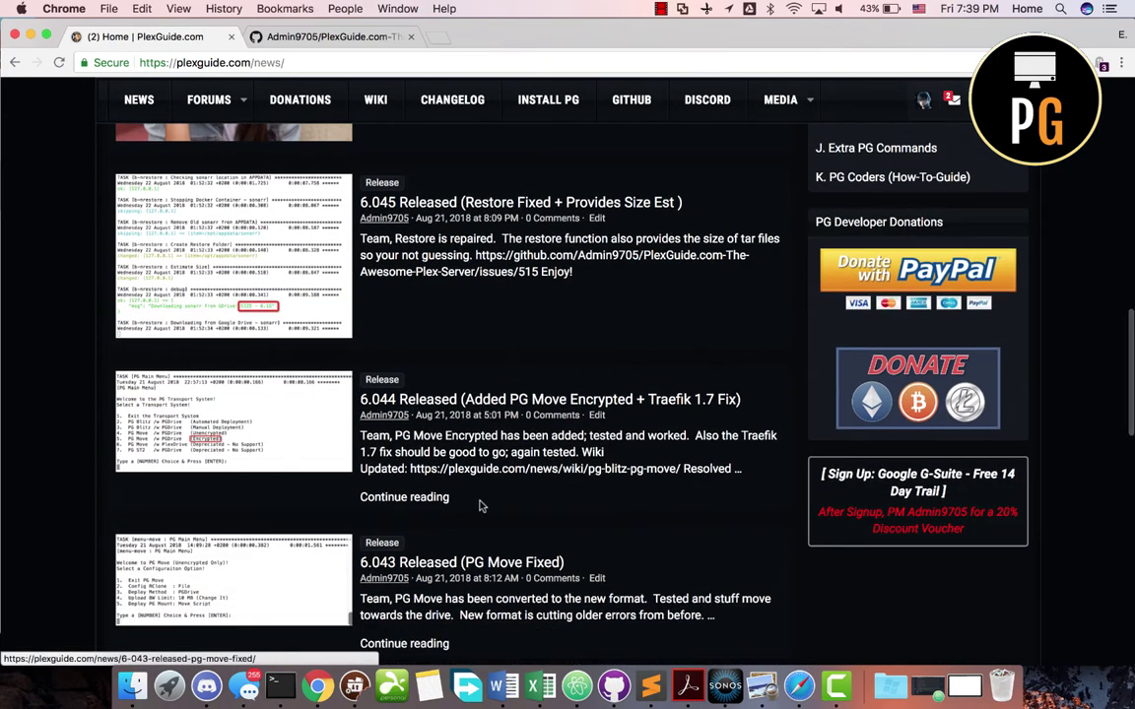
pyautogui.scroll(18, 480, 505)
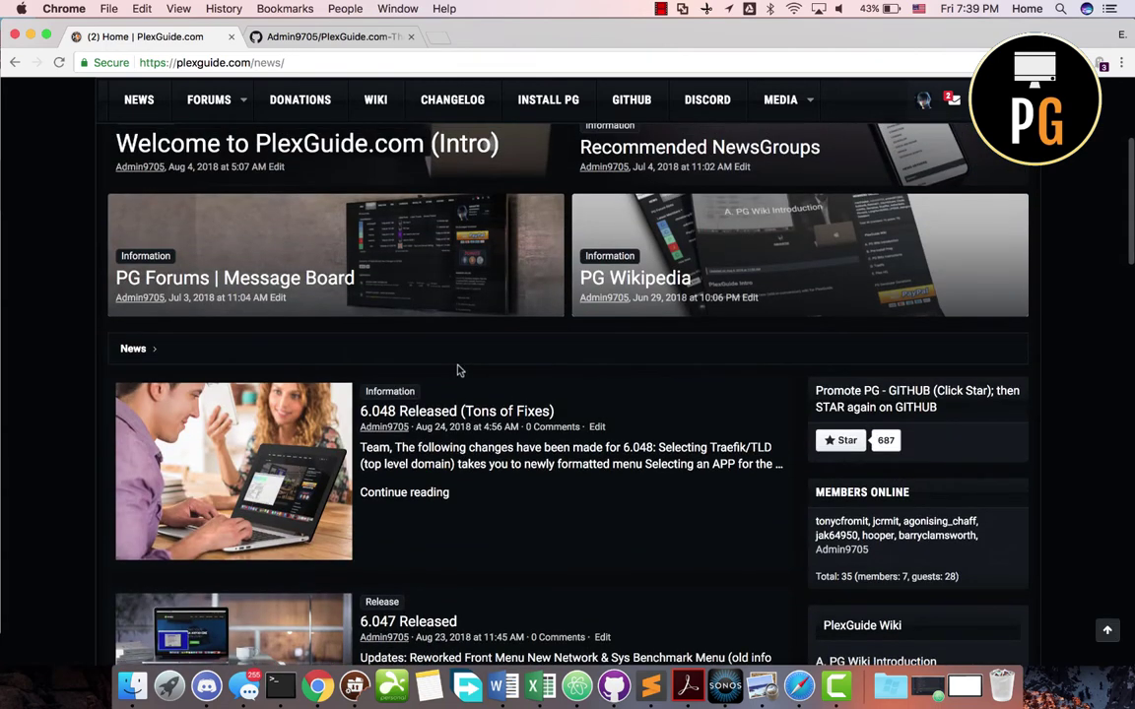
pyautogui.scroll(1, 458, 372)
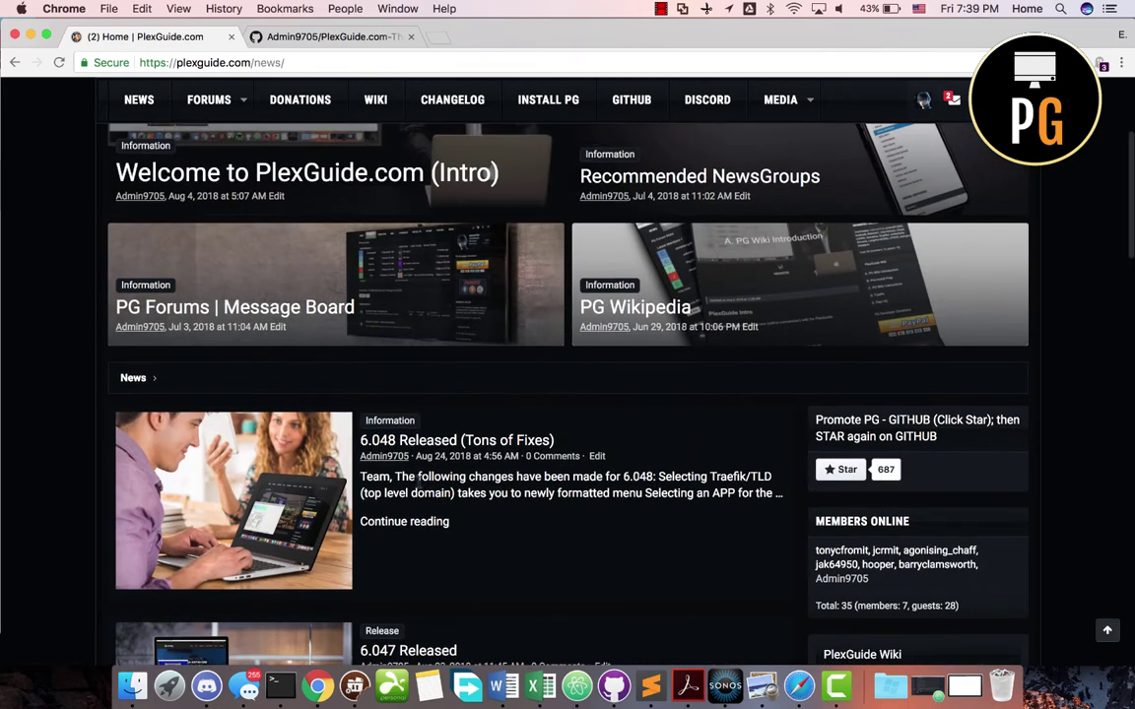
pyautogui.scroll(7, 271, 319)
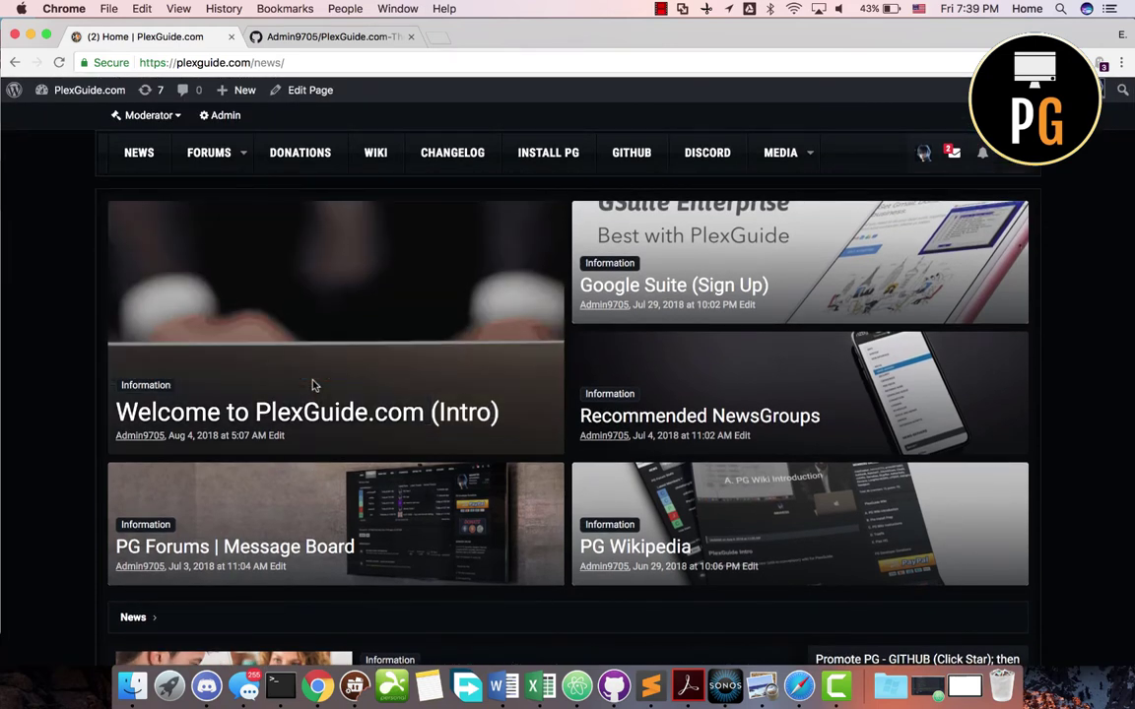
pyautogui.scroll(-2, 379, 204)
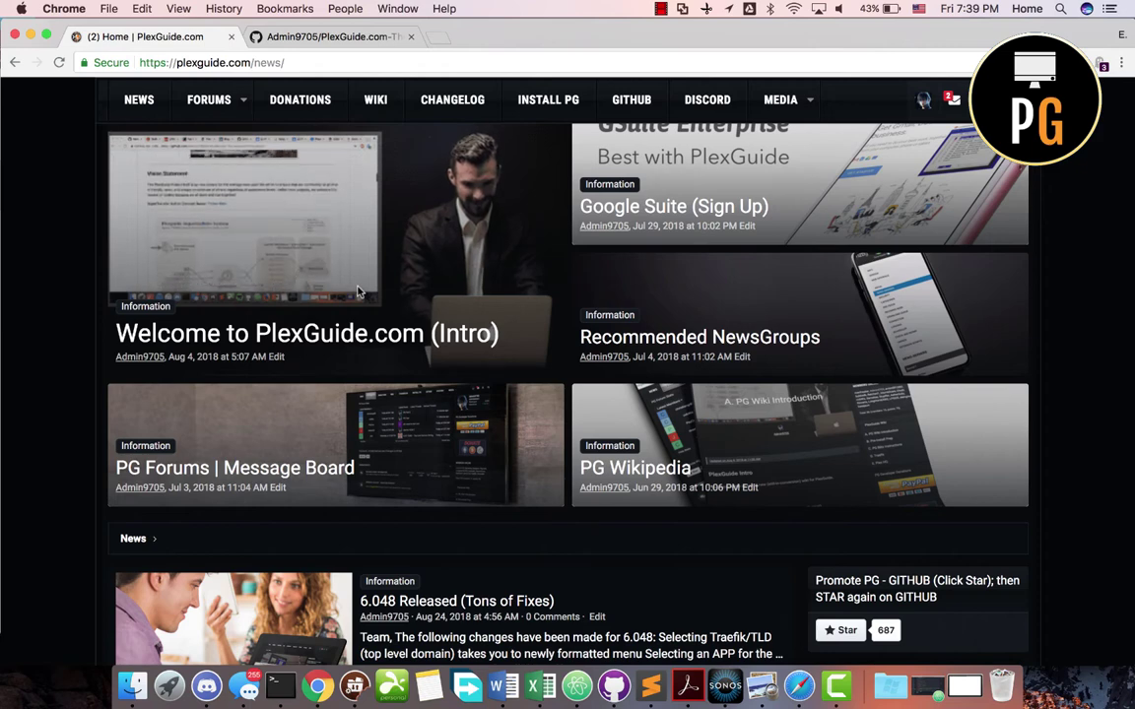
pyautogui.scroll(2, 307, 427)
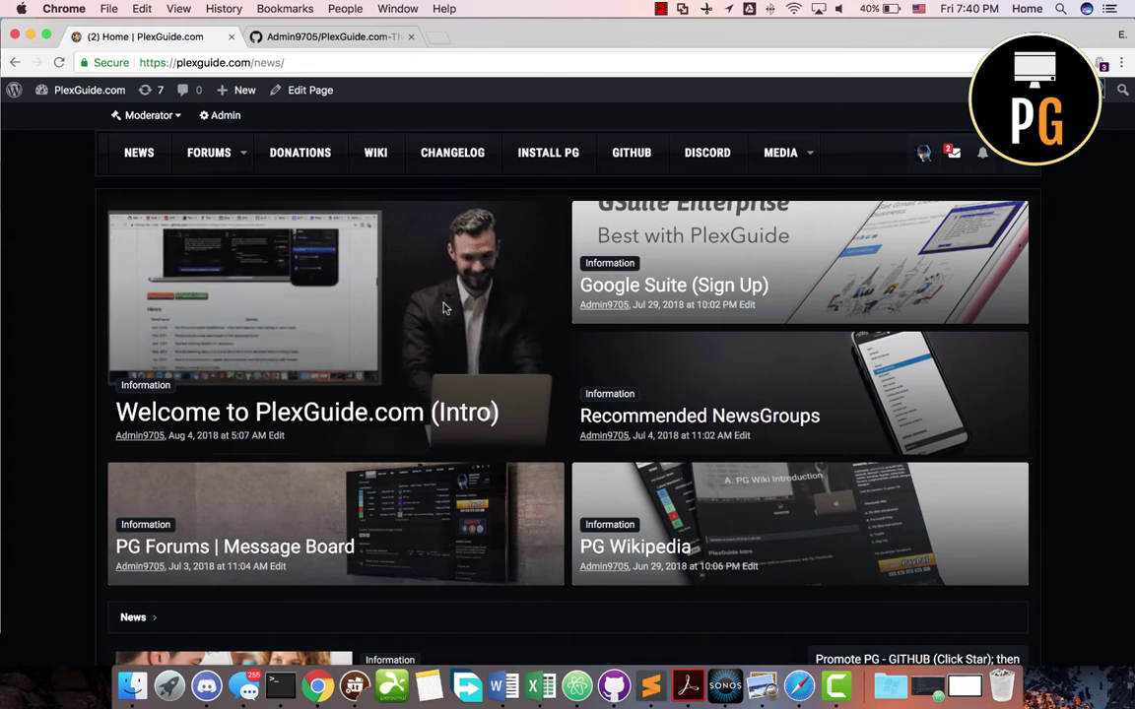
pyautogui.scroll(-2, 452, 349)
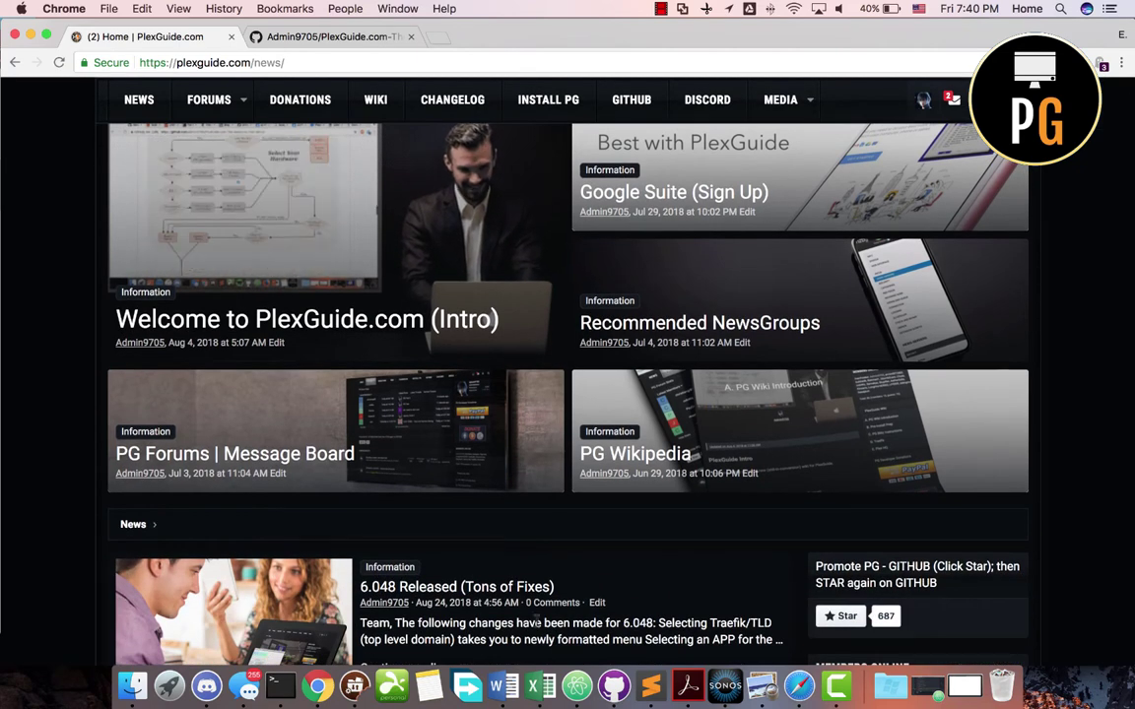
# Switch to Discord, browse the help-room and whatever-goes channels of the PG Discord server, and minimize the window
pyautogui.click(206, 684)
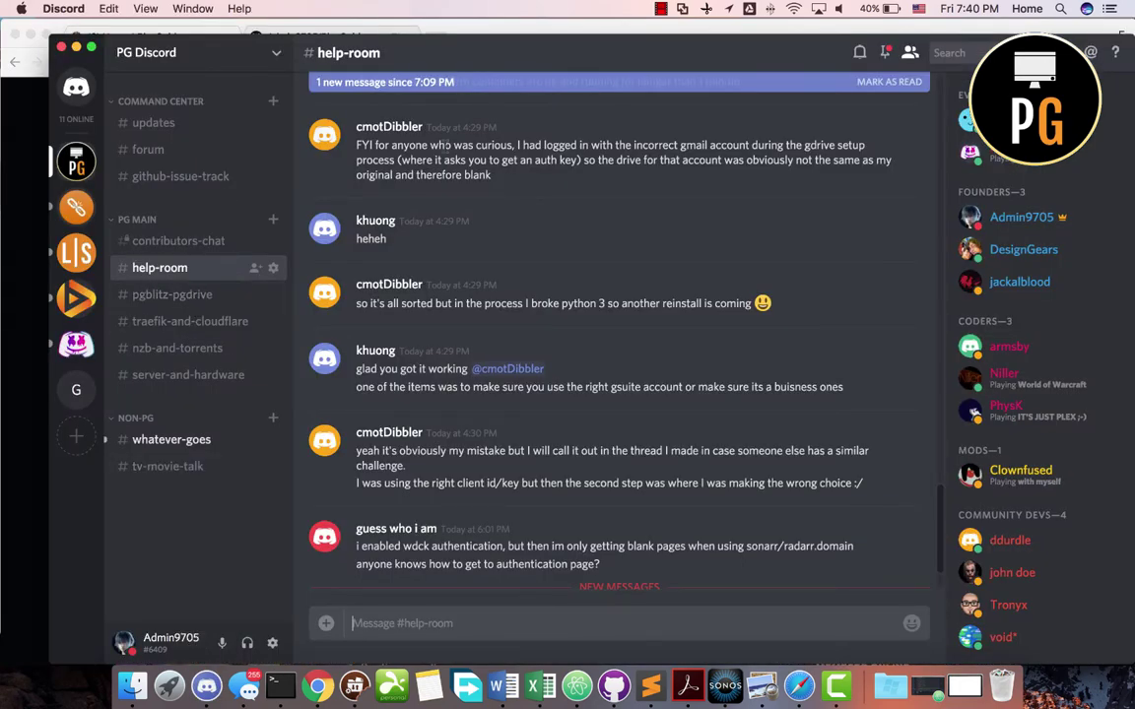
pyautogui.scroll(-2, 417, 177)
pyautogui.scroll(15, 417, 177)
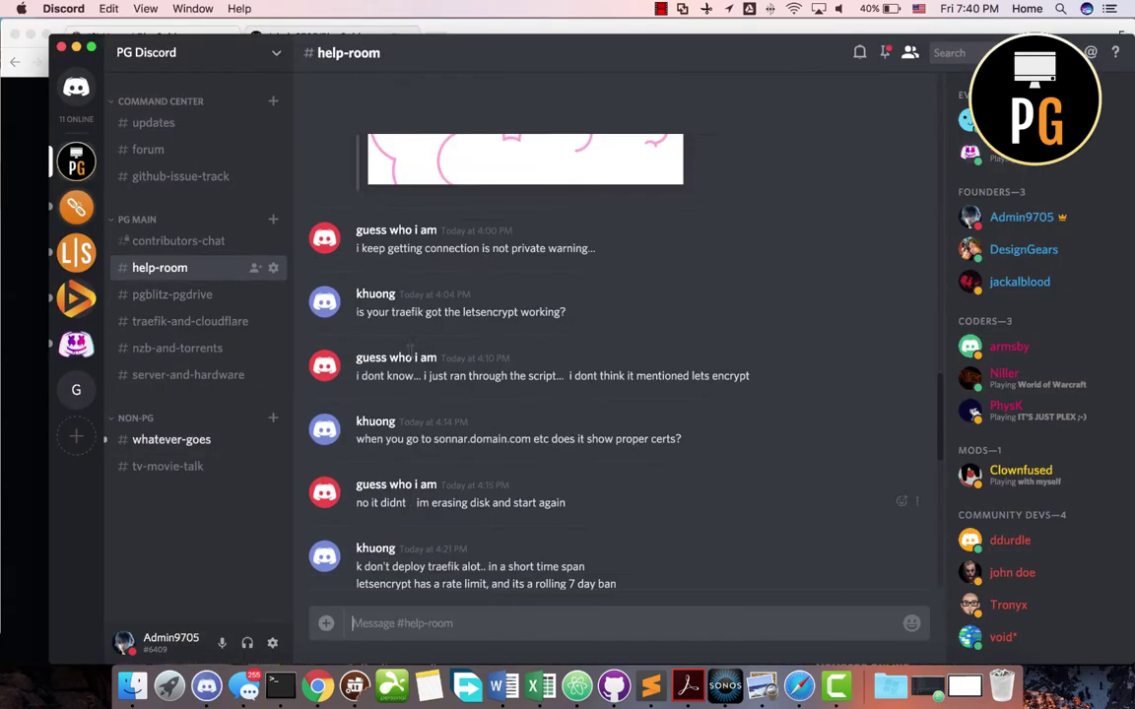
pyautogui.click(143, 440)
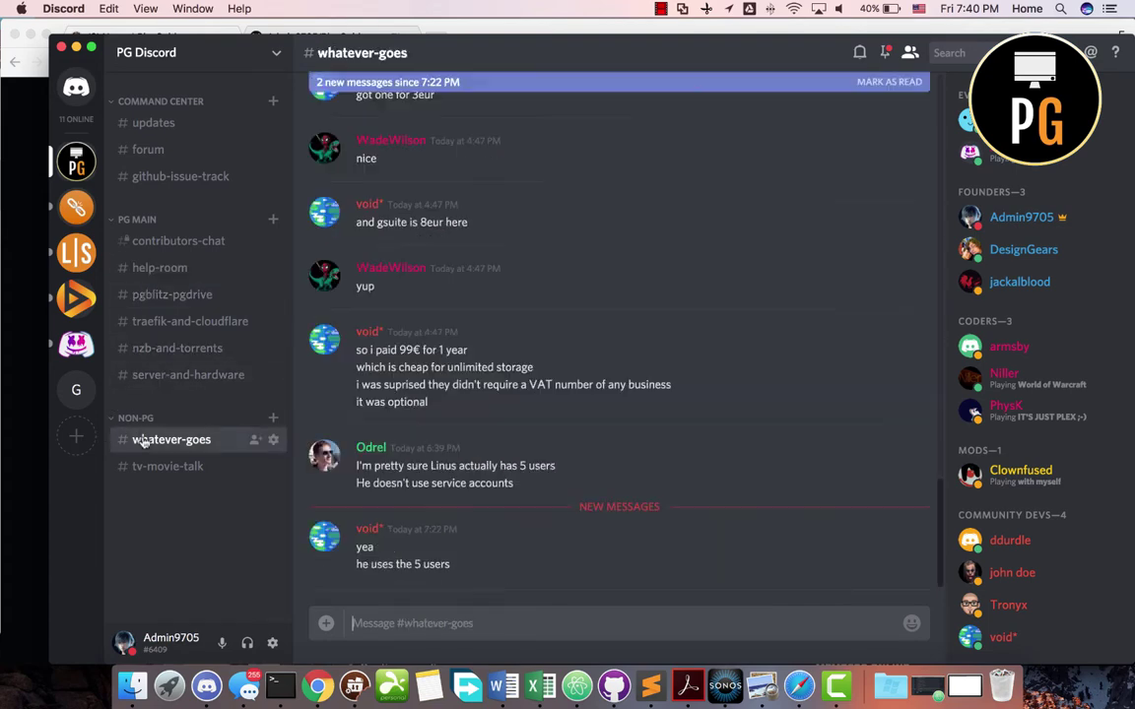
pyautogui.click(187, 274)
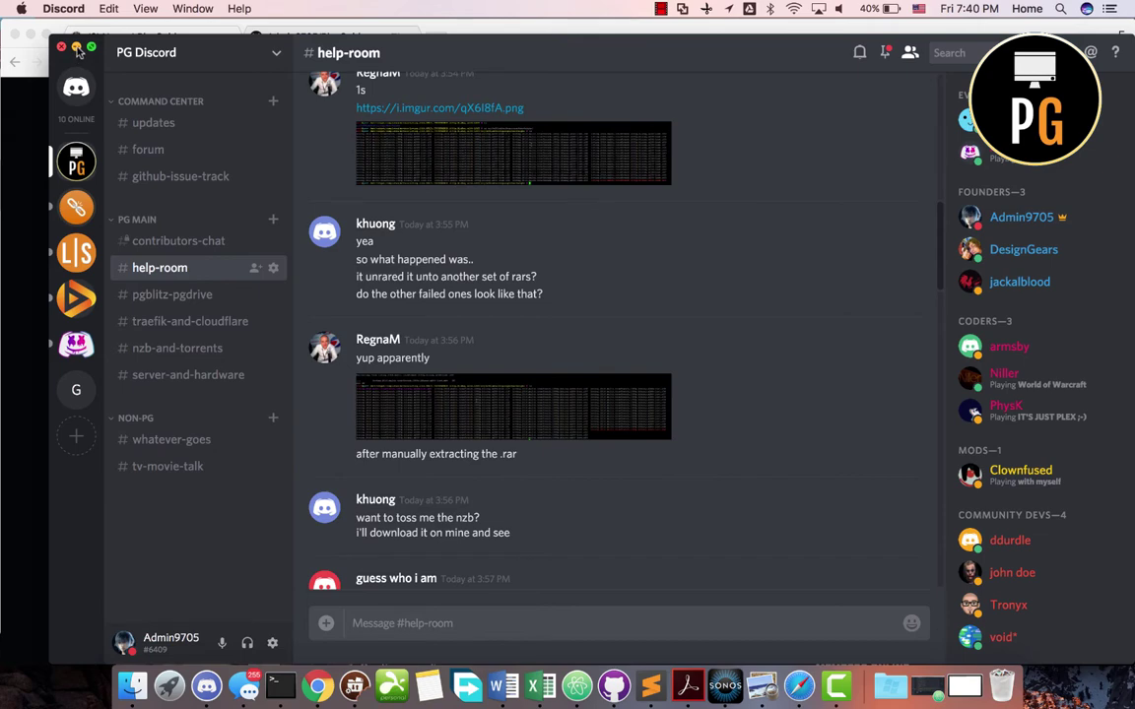
pyautogui.click(77, 47)
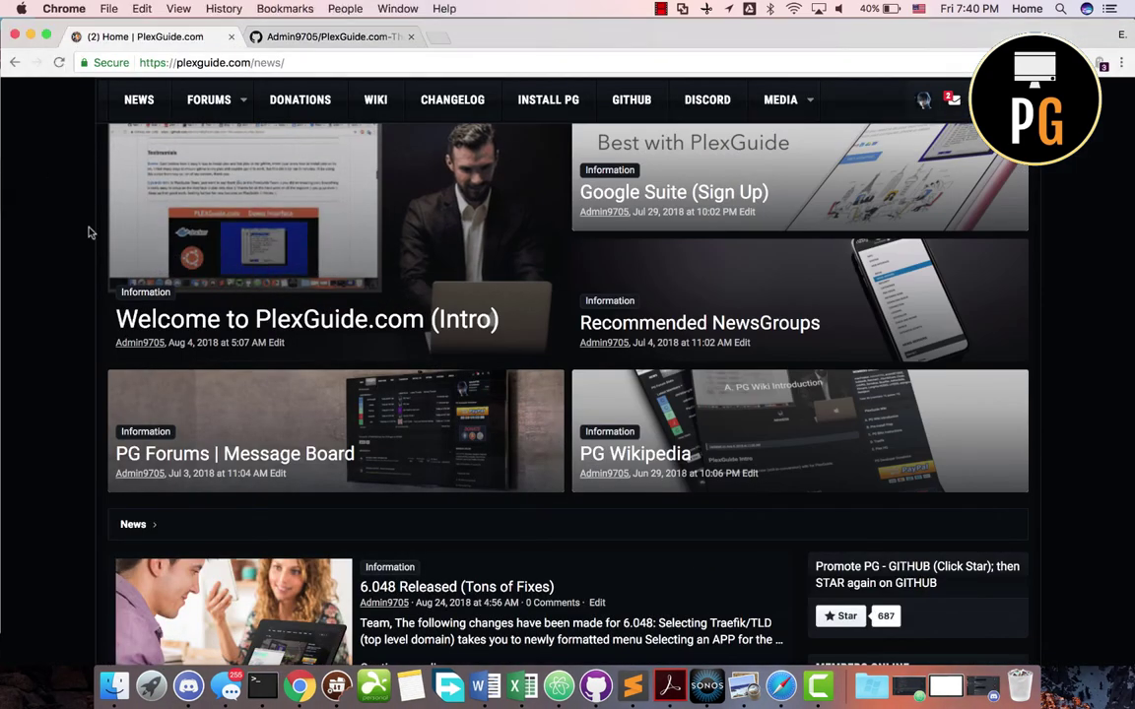
# Open the Google Suite (Sign Up) article on the news page and read through its sign-up information and list of perks
pyautogui.scroll(-3, 510, 241)
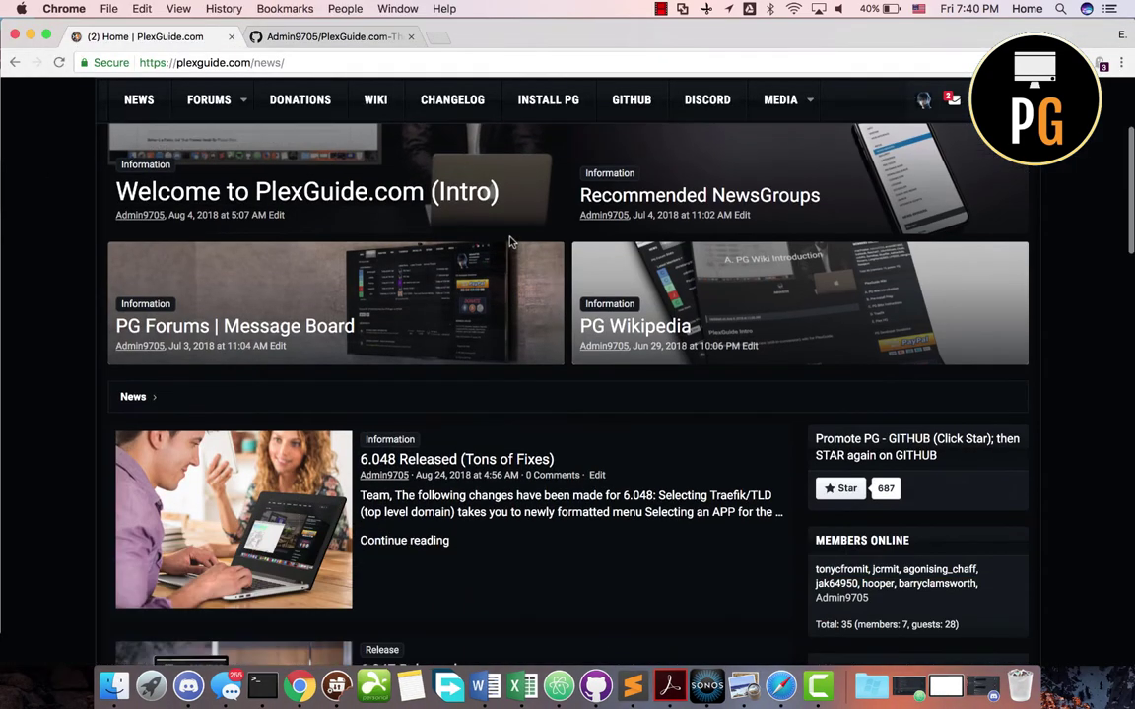
pyautogui.scroll(3, 511, 335)
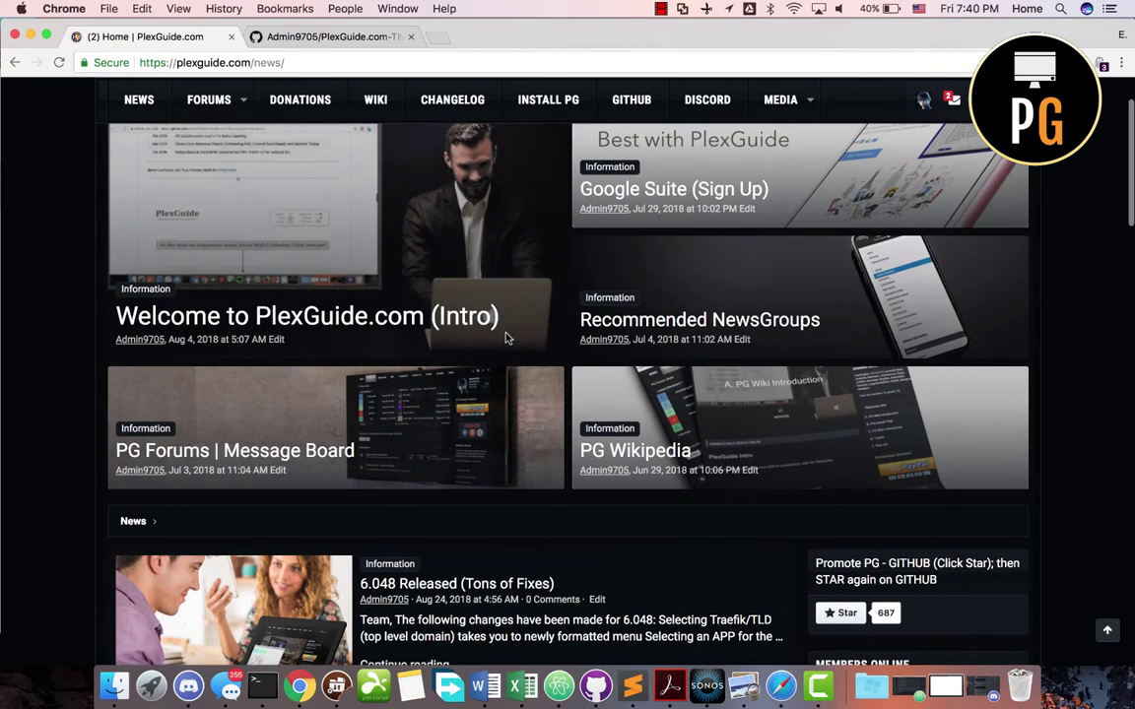
pyautogui.scroll(2, 512, 367)
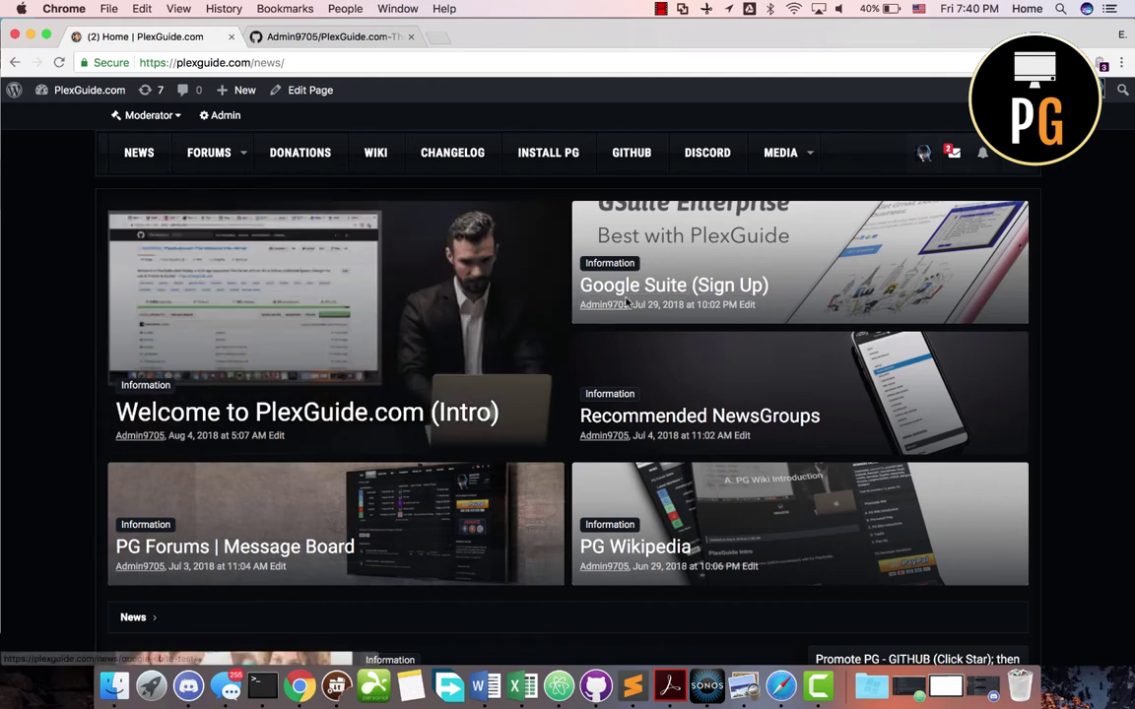
pyautogui.click(632, 292)
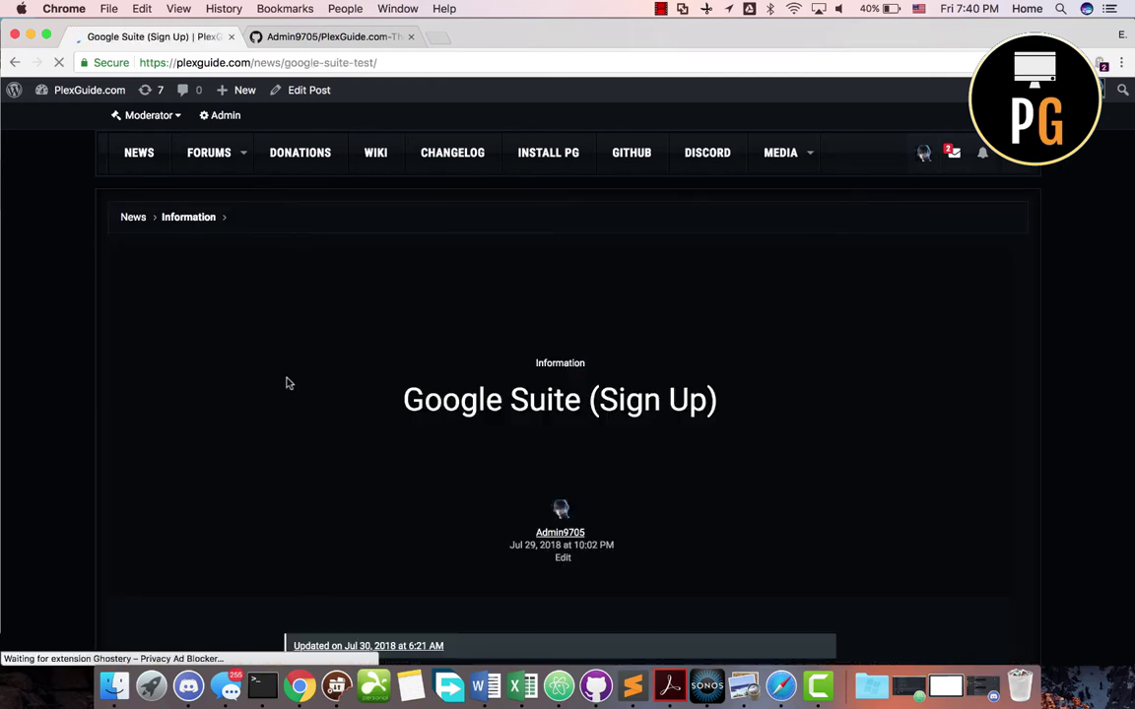
pyautogui.scroll(-10, 296, 384)
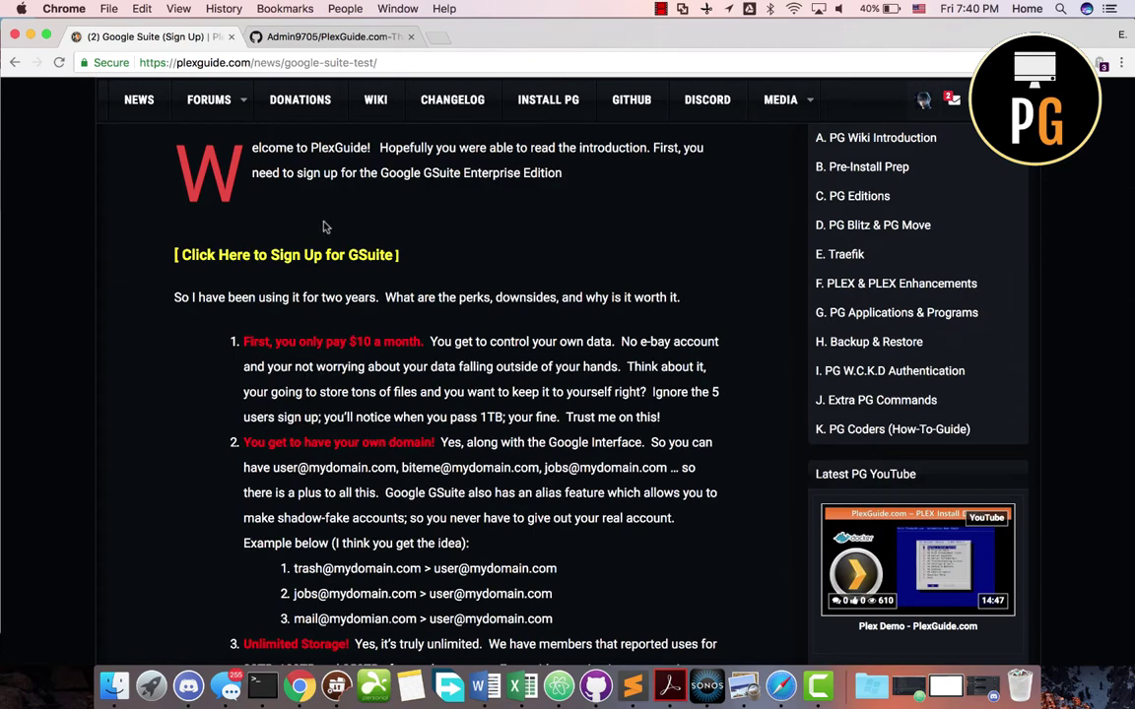
pyautogui.scroll(3, 301, 448)
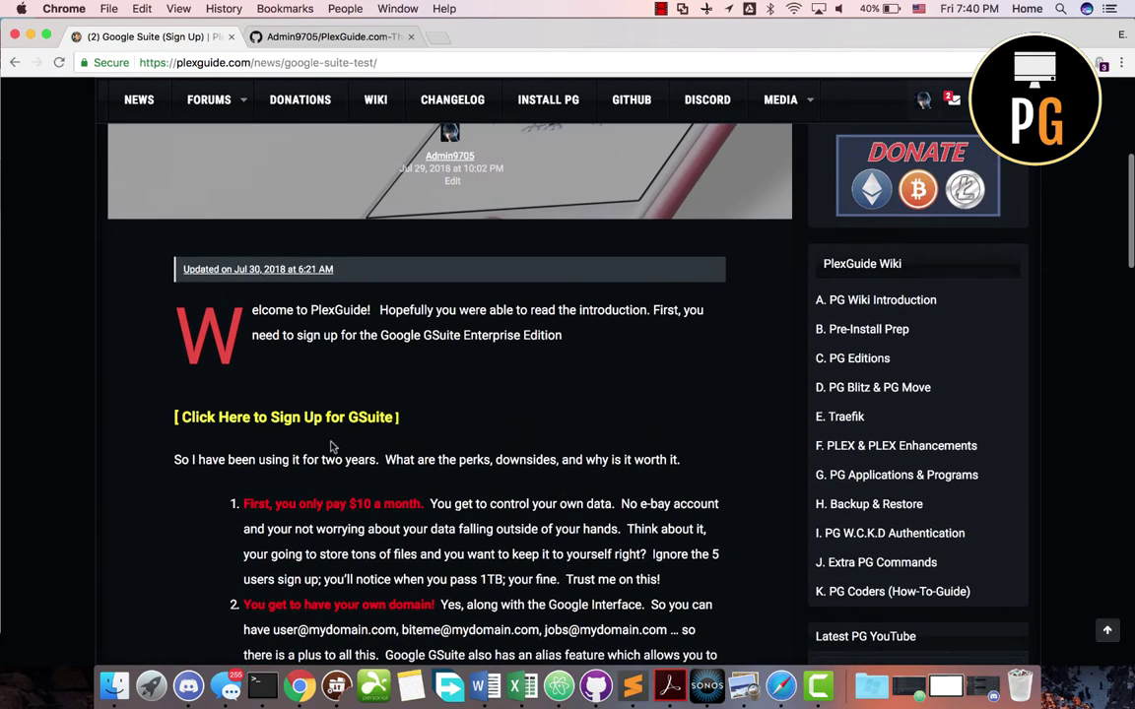
pyautogui.scroll(-15, 494, 372)
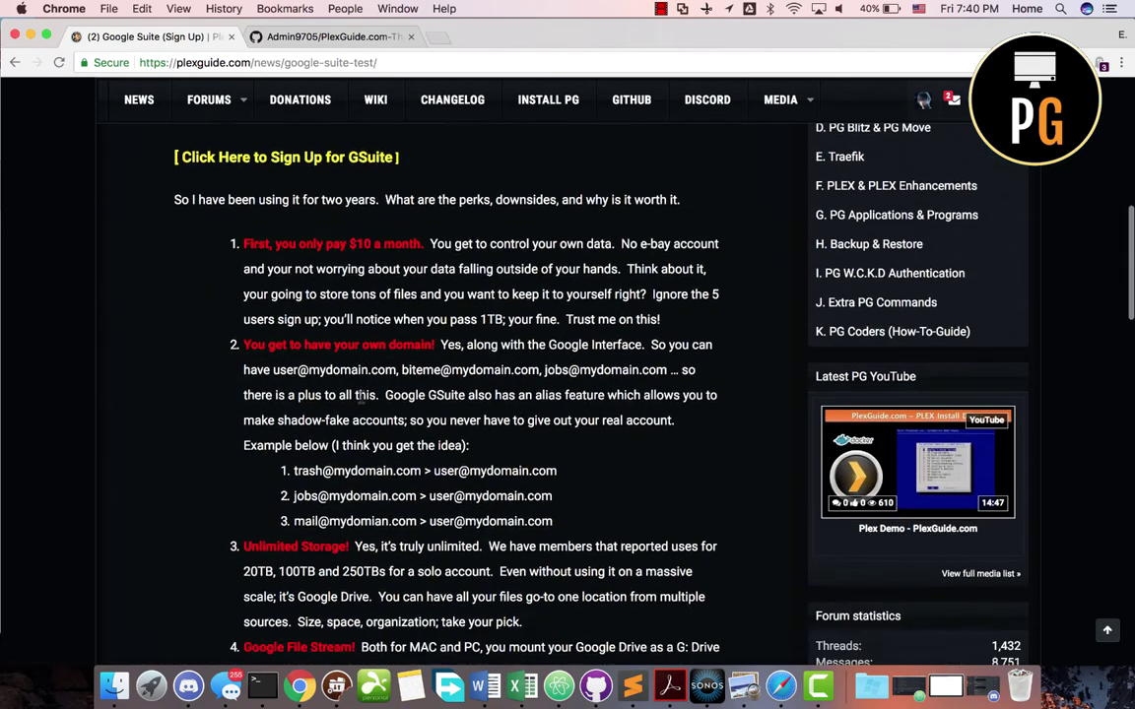
pyautogui.scroll(20, 359, 363)
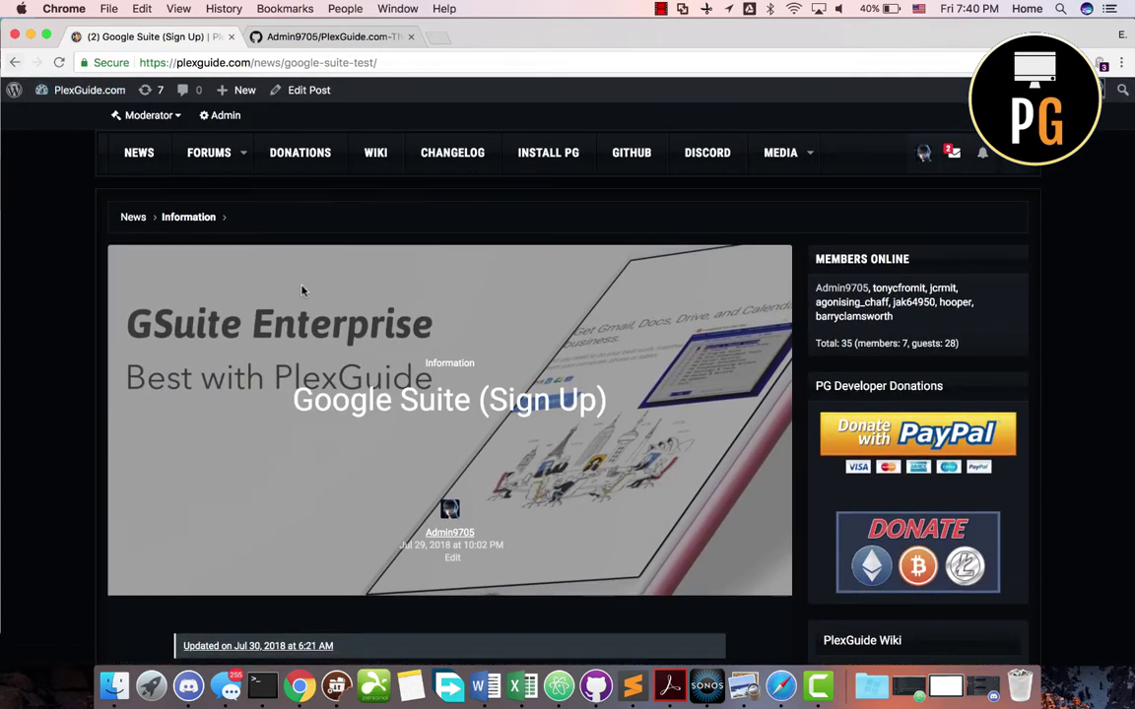
# Follow the article's GSuite sign-up link and compare the Basic and Business plans
pyautogui.scroll(-3, 318, 383)
pyautogui.scroll(-2, 319, 382)
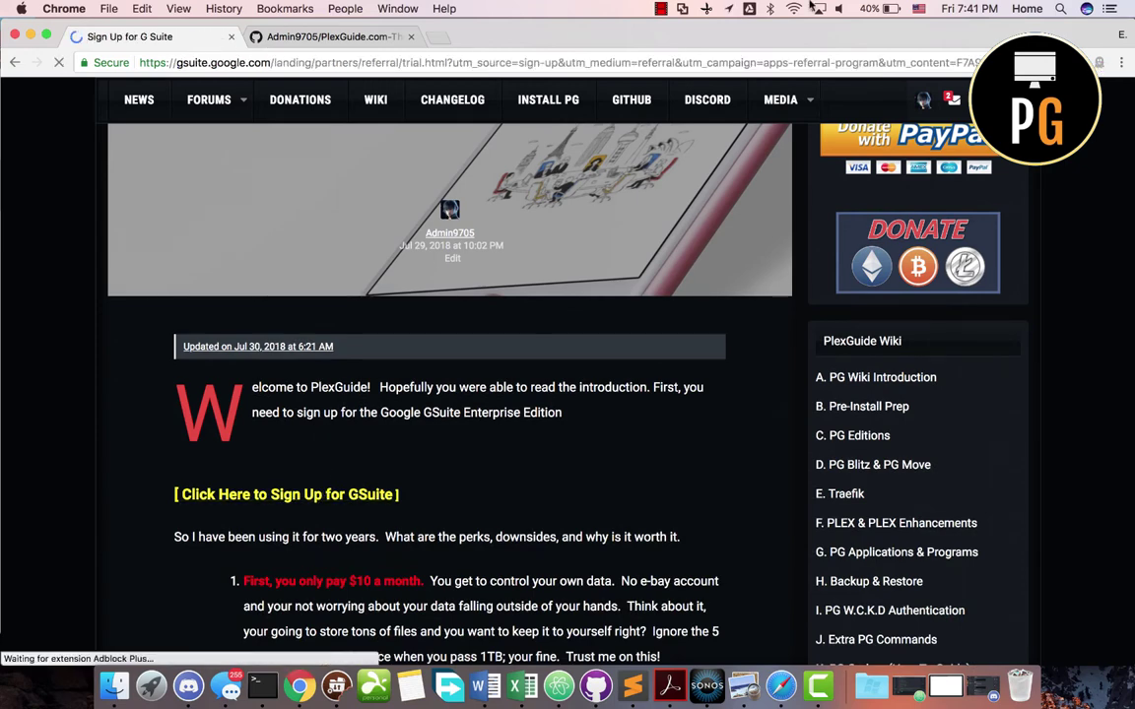
pyautogui.scroll(-5, 386, 218)
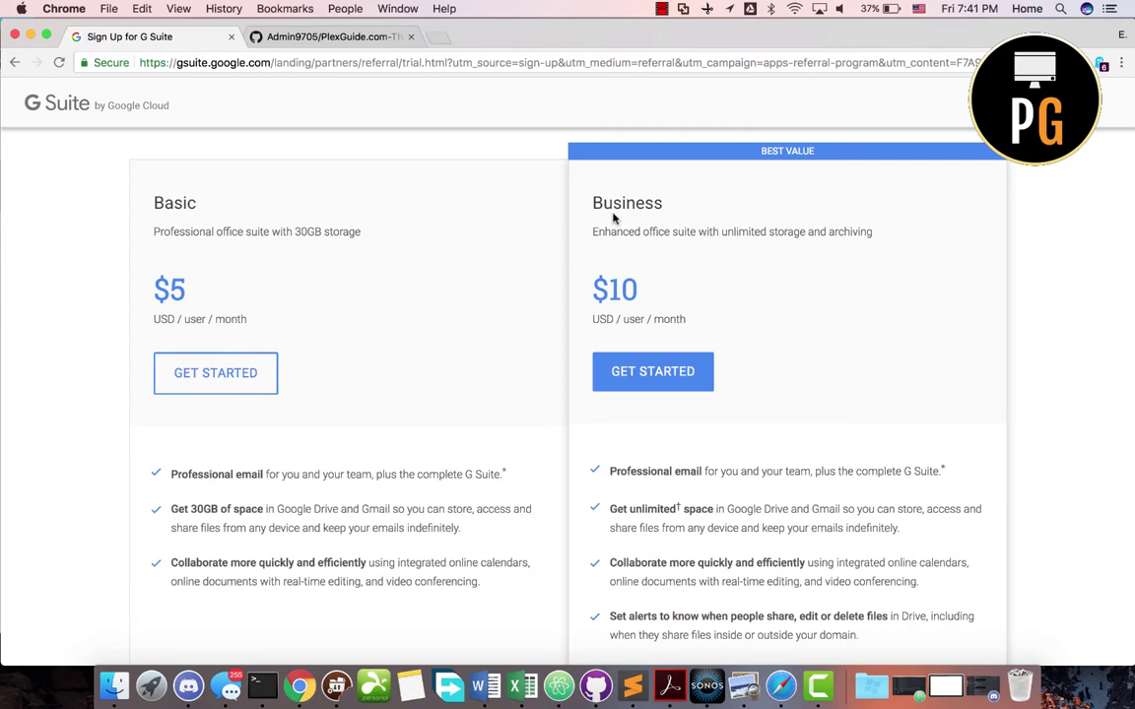
pyautogui.scroll(5, 552, 240)
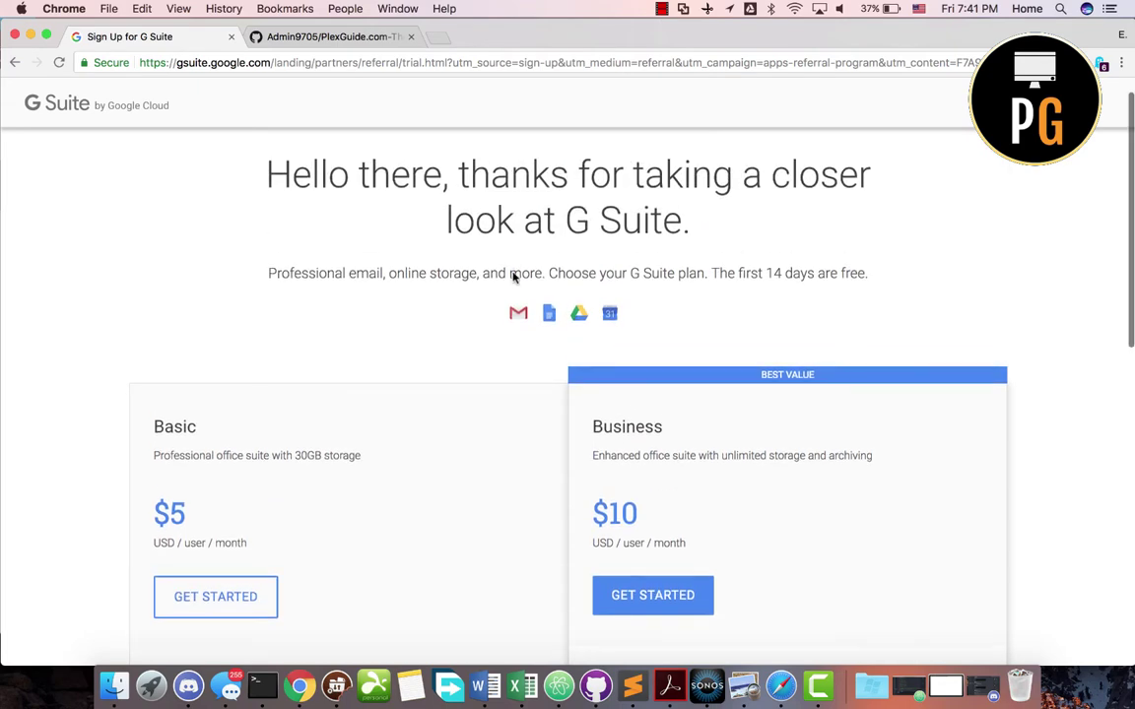
# Go back to the Google Suite article and return from there to the PlexGuide news page
pyautogui.click(15, 62)
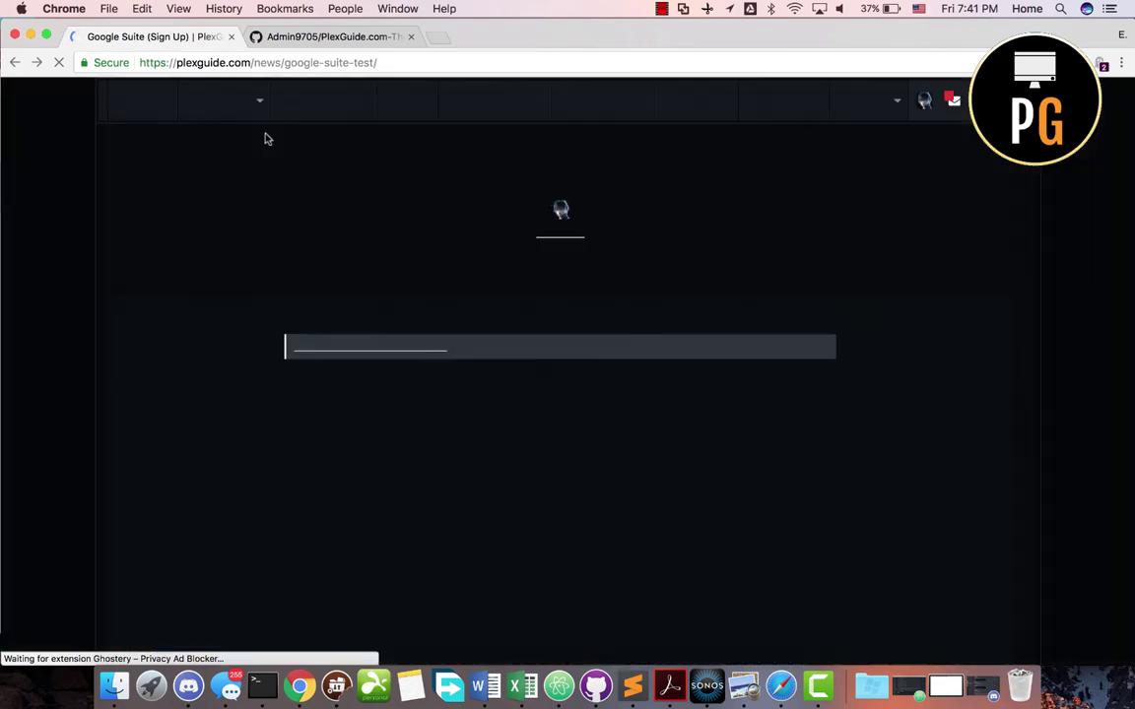
pyautogui.scroll(3, 158, 325)
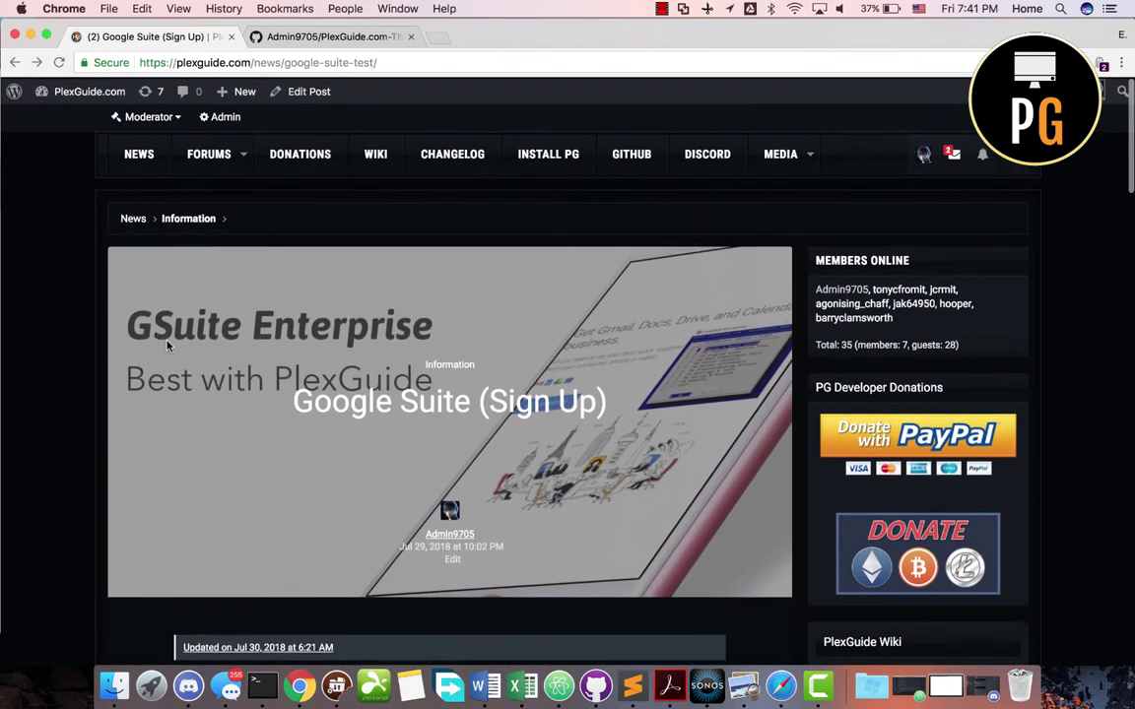
pyautogui.click(126, 170)
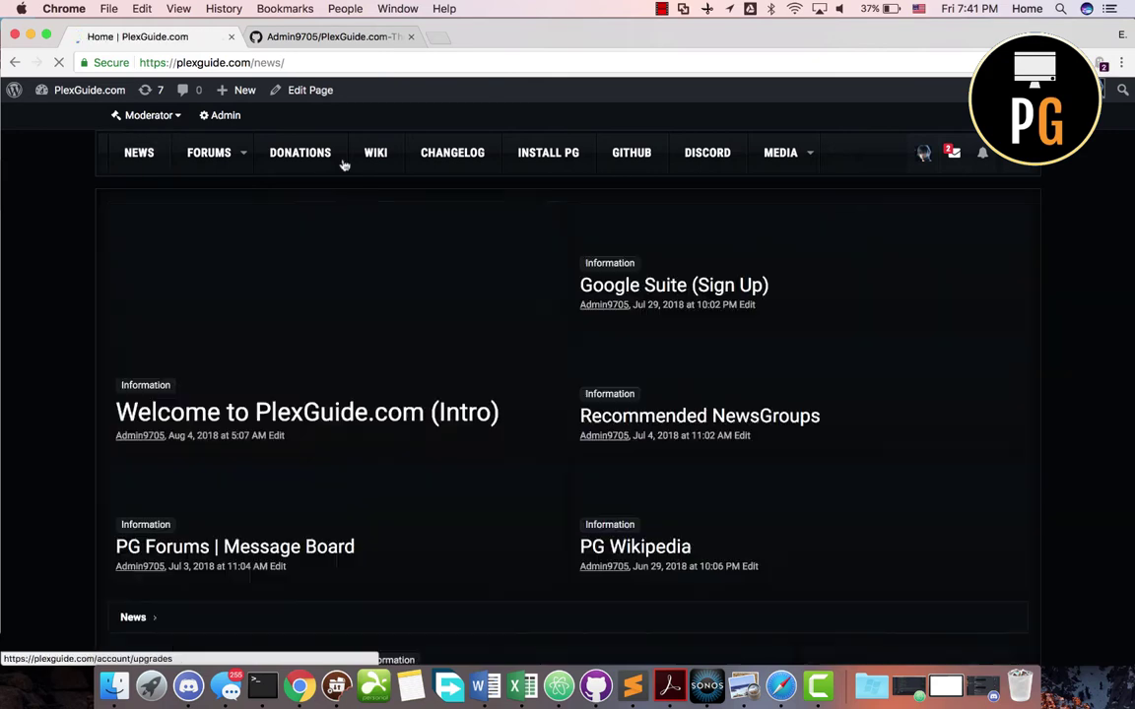
# Review the 6.048, 6.047 and 6.046 release posts and the featured articles on the news page
pyautogui.scroll(-10, 558, 248)
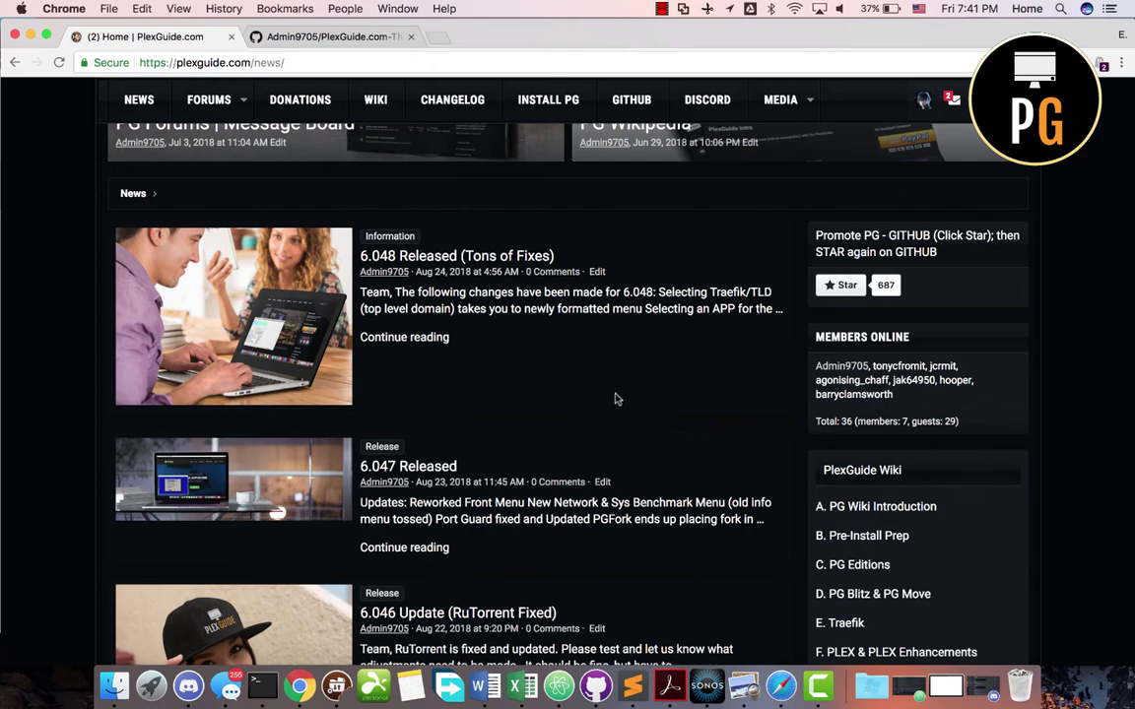
pyautogui.scroll(-2, 581, 335)
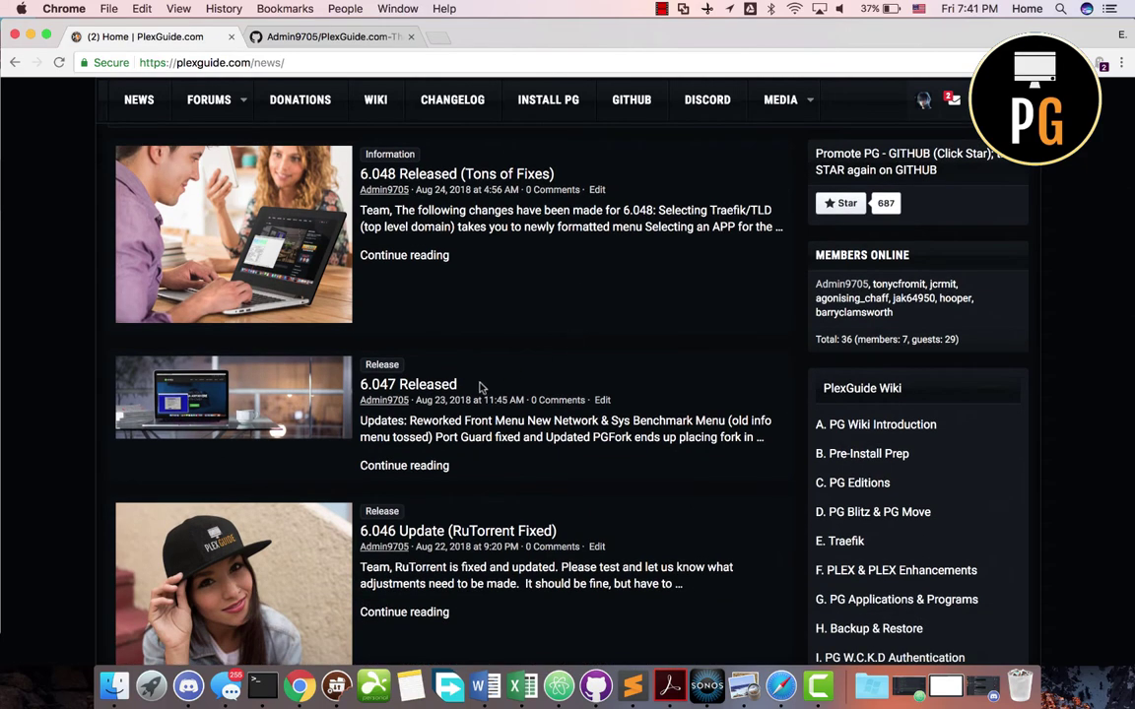
pyautogui.scroll(-2, 729, 258)
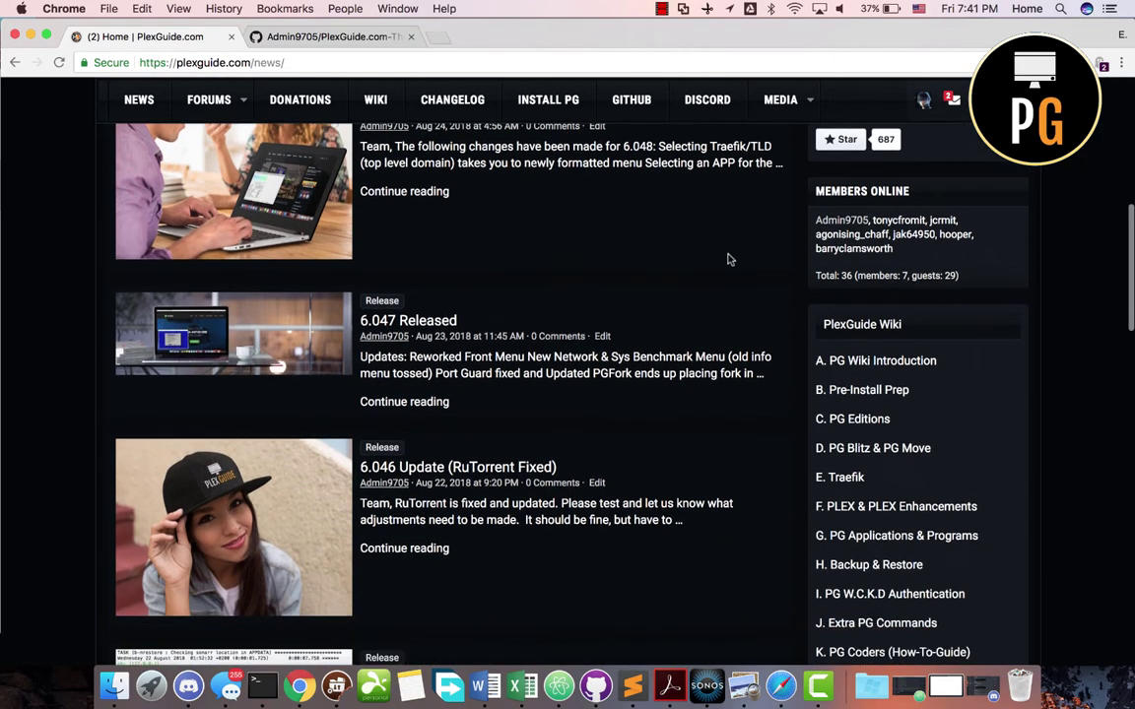
pyautogui.scroll(10, 690, 247)
pyautogui.scroll(-3, 631, 285)
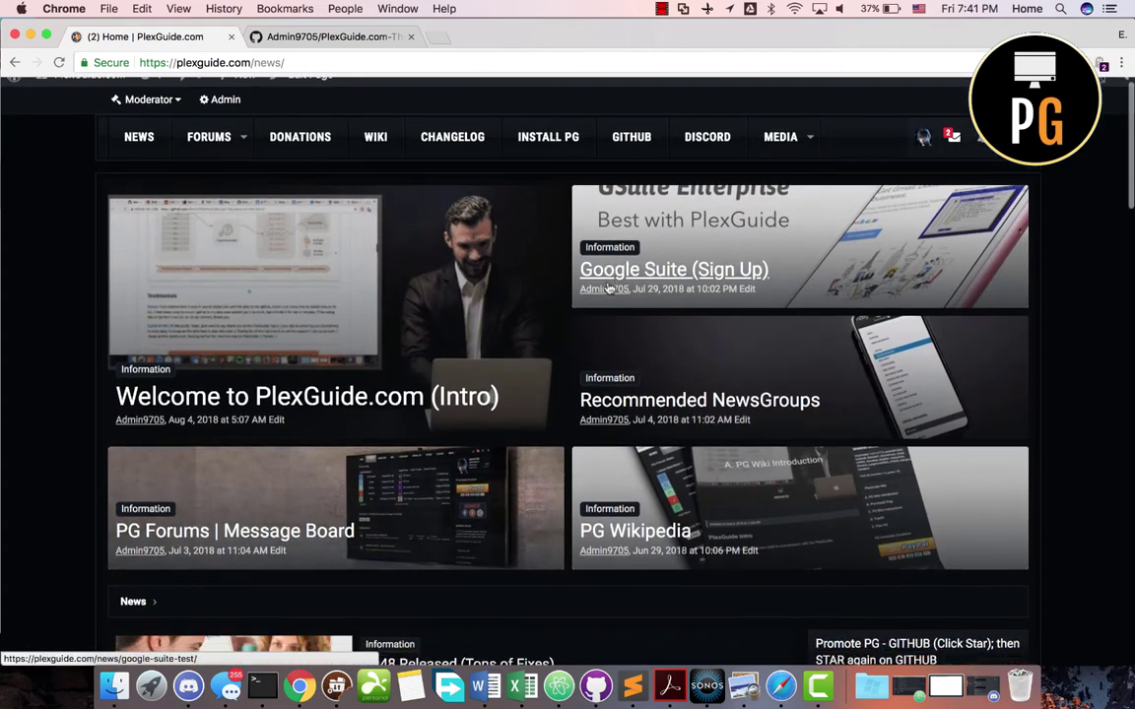
pyautogui.scroll(-3, 281, 322)
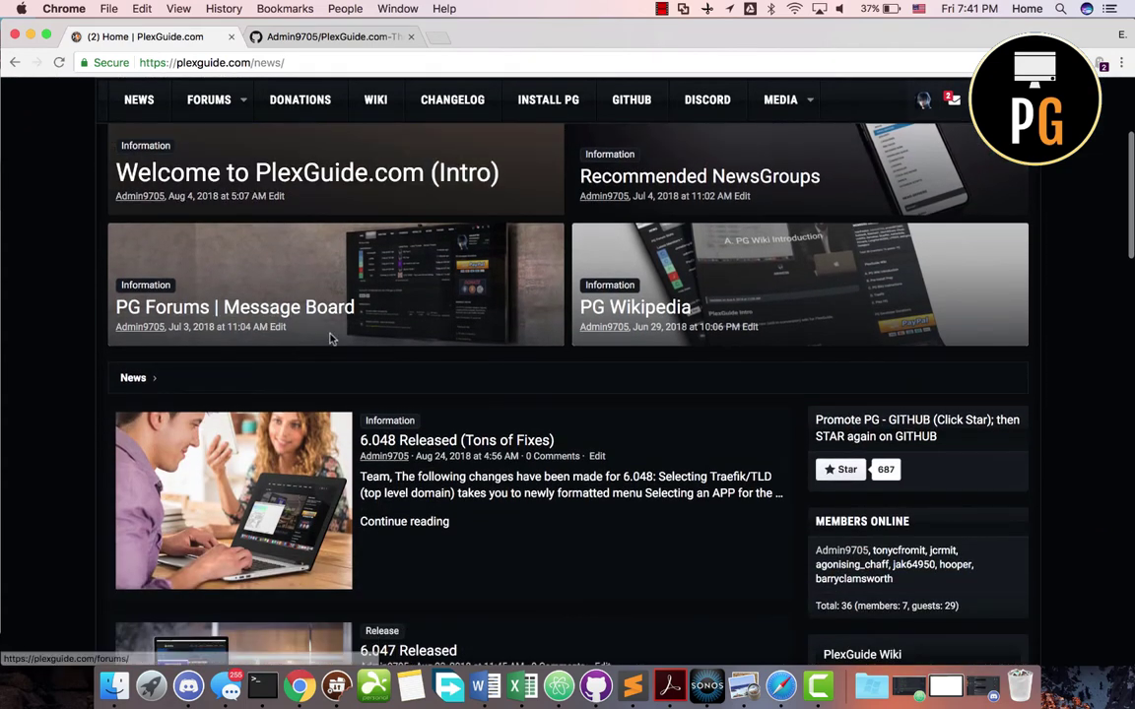
pyautogui.scroll(2, 246, 414)
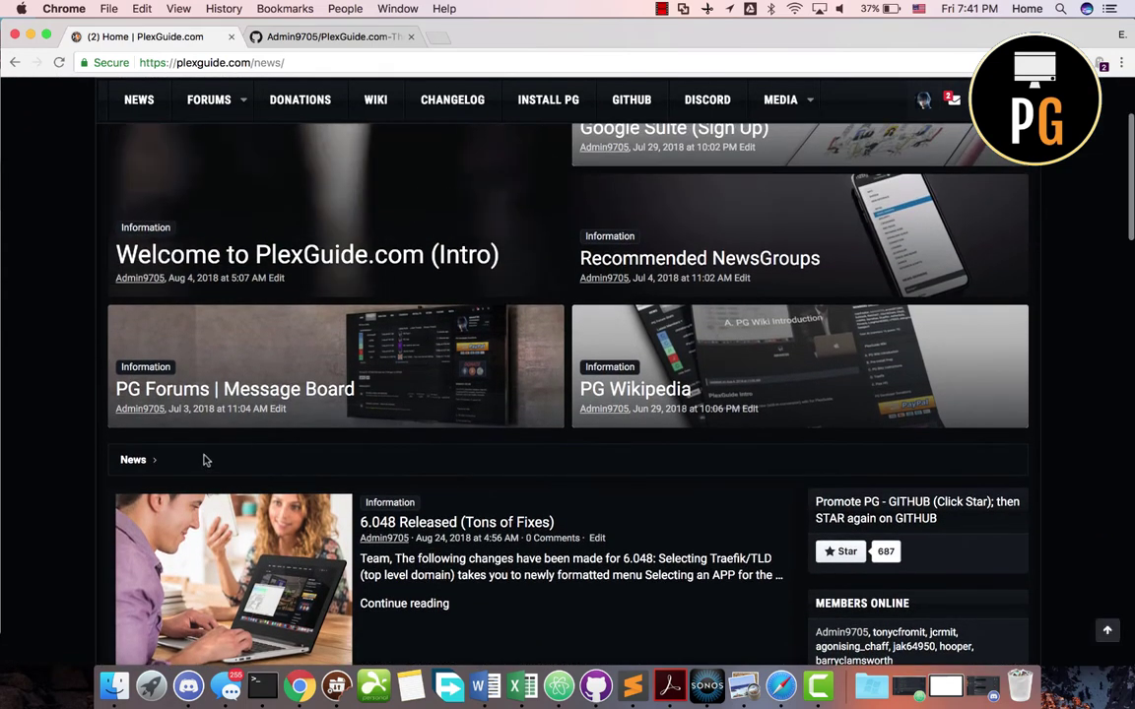
# Open the PG Forums | Message Board from the news page and look through the forum stats, announcements and PG Central boards
pyautogui.click(240, 390)
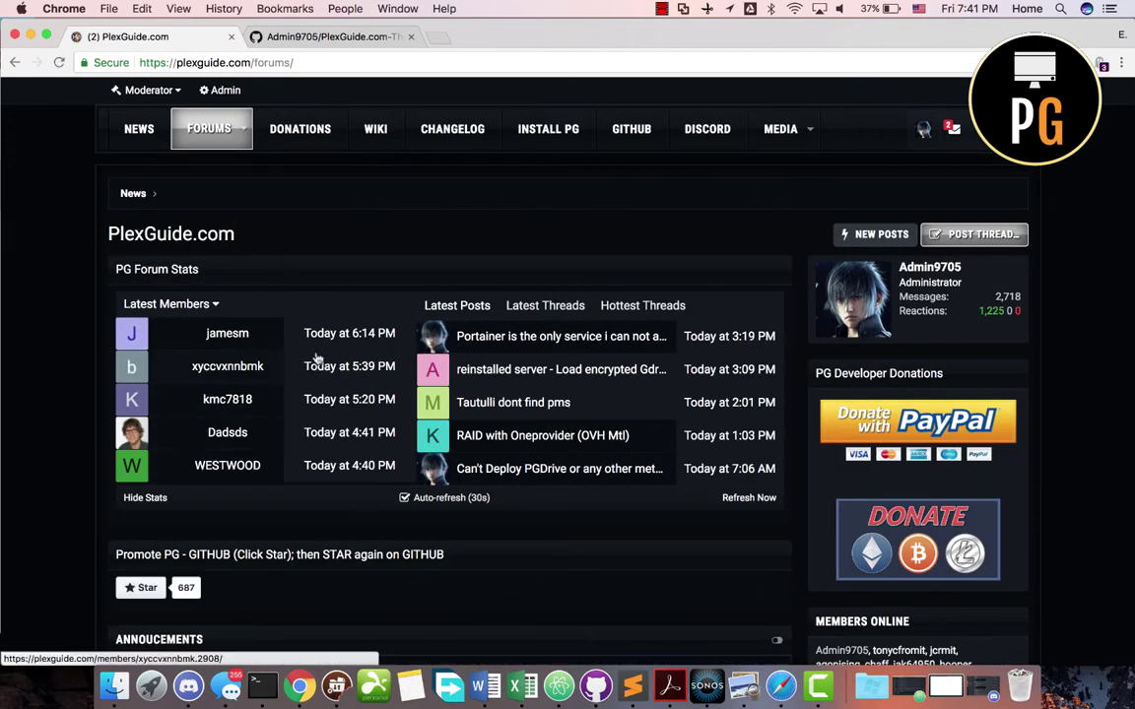
pyautogui.scroll(-3, 394, 315)
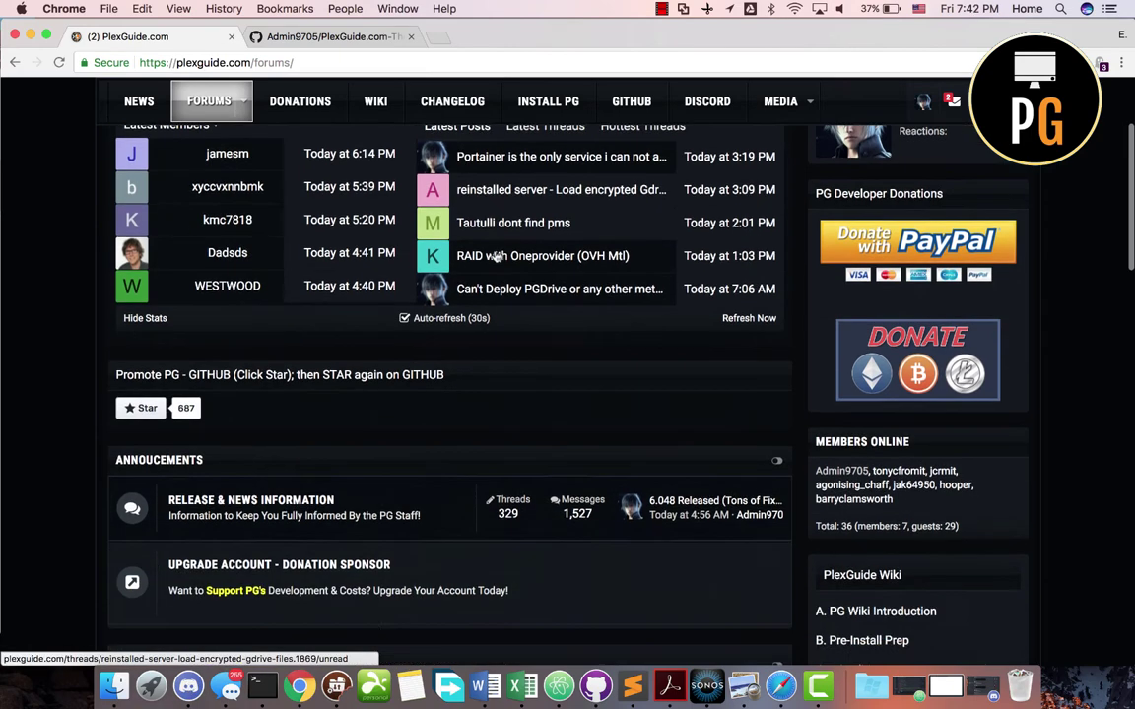
pyautogui.scroll(-3, 356, 343)
pyautogui.scroll(-6, 356, 343)
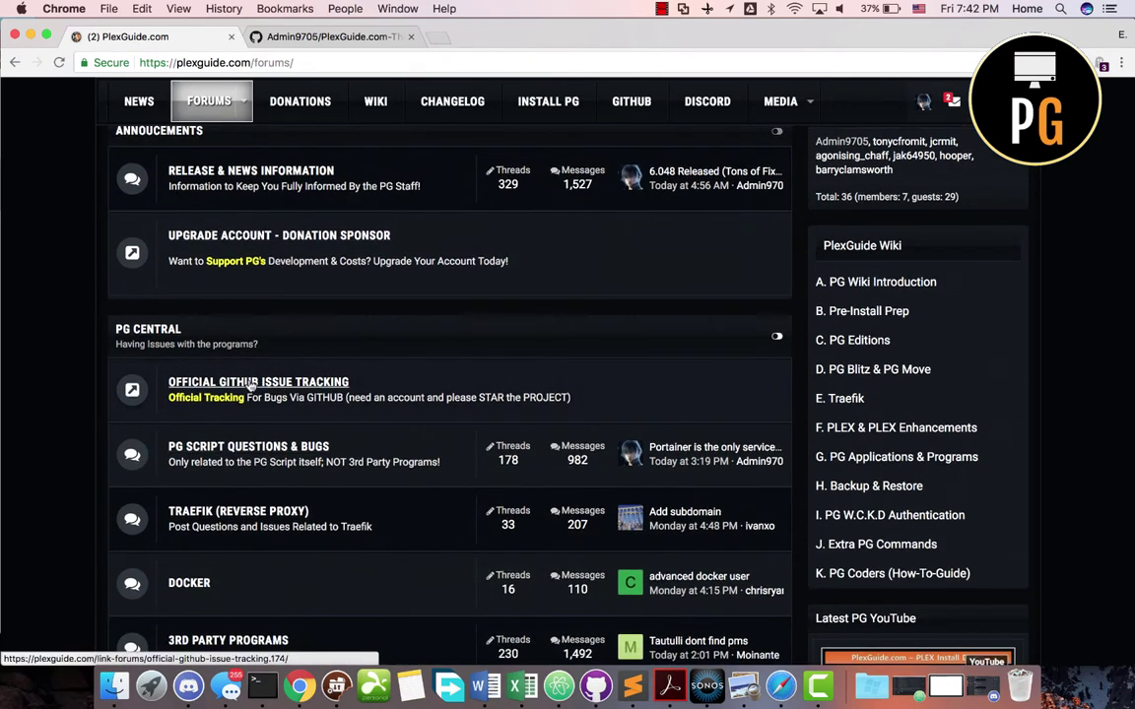
pyautogui.scroll(10, 329, 435)
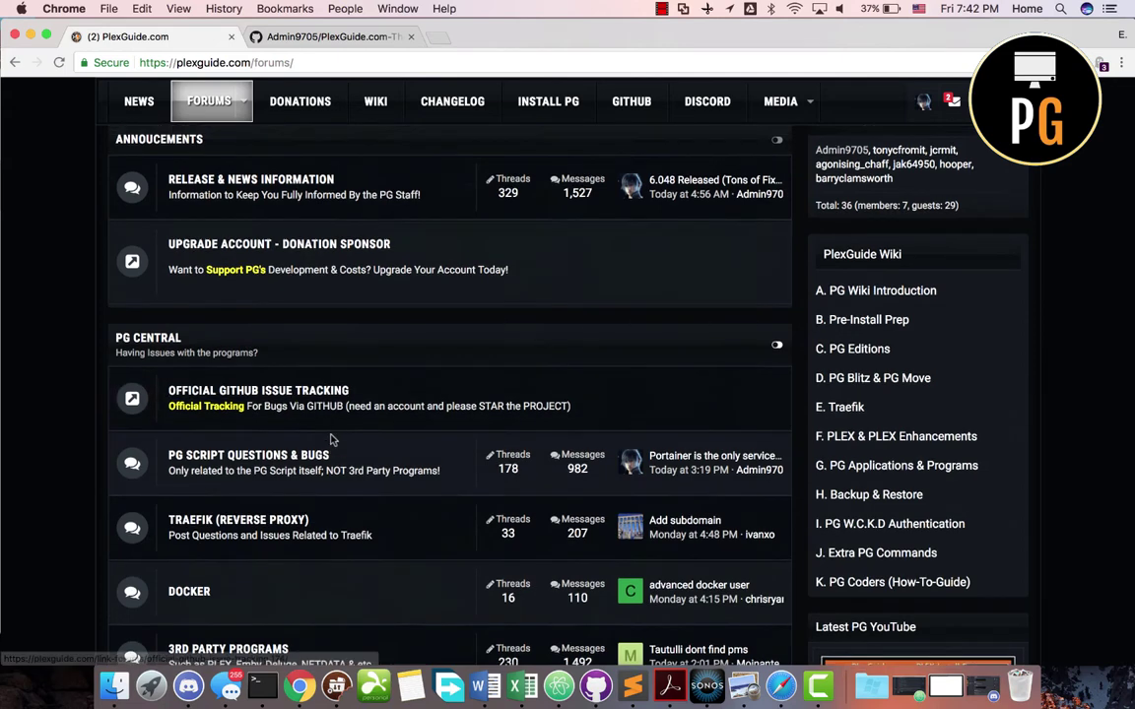
# Return to the news page, open the Welcome to PlexGuide.com (Intro) article and read its mission statement and quick FAQ
pyautogui.click(161, 151)
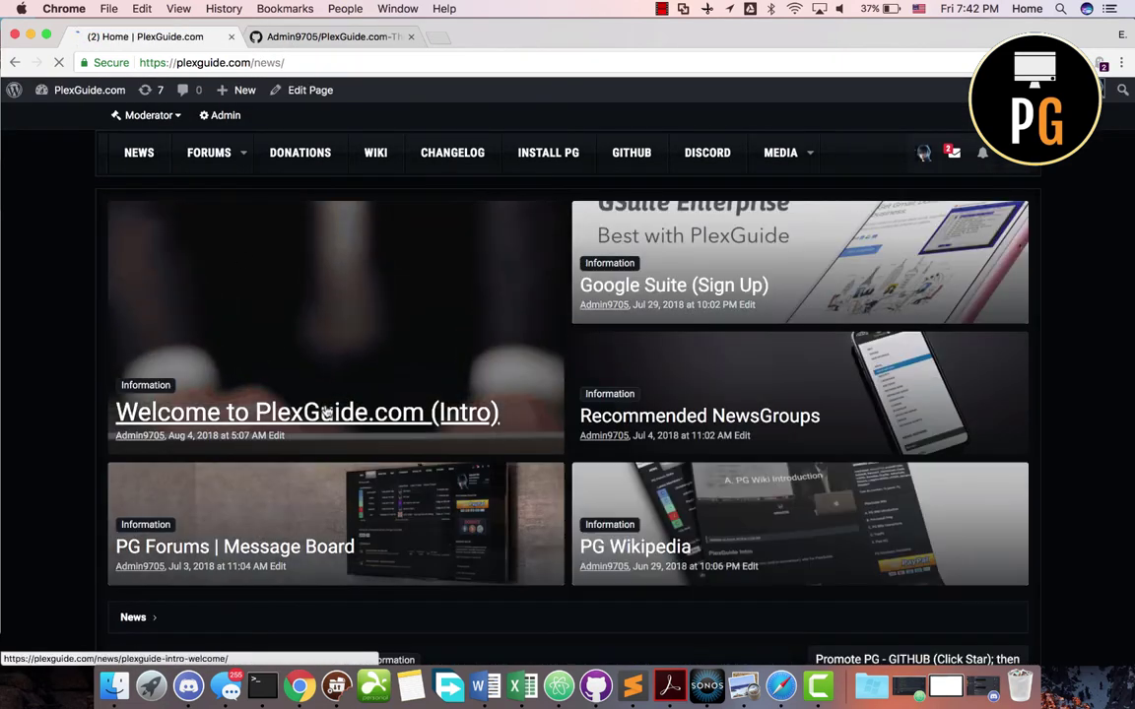
pyautogui.click(326, 412)
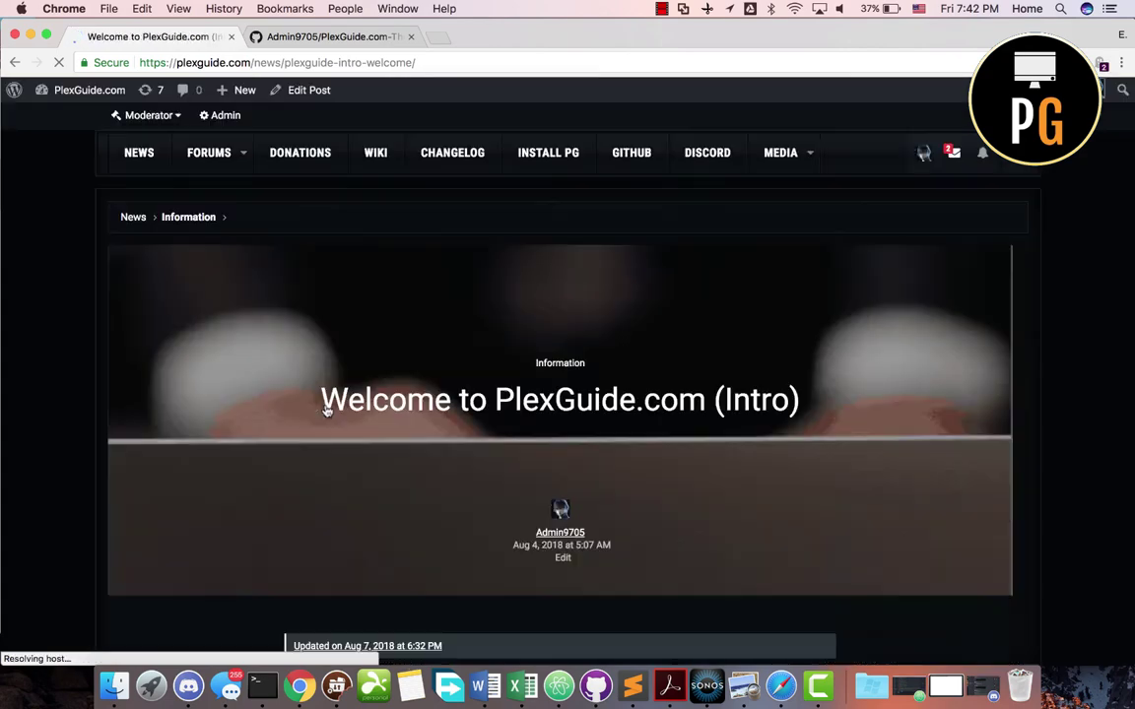
pyautogui.scroll(-5, 327, 412)
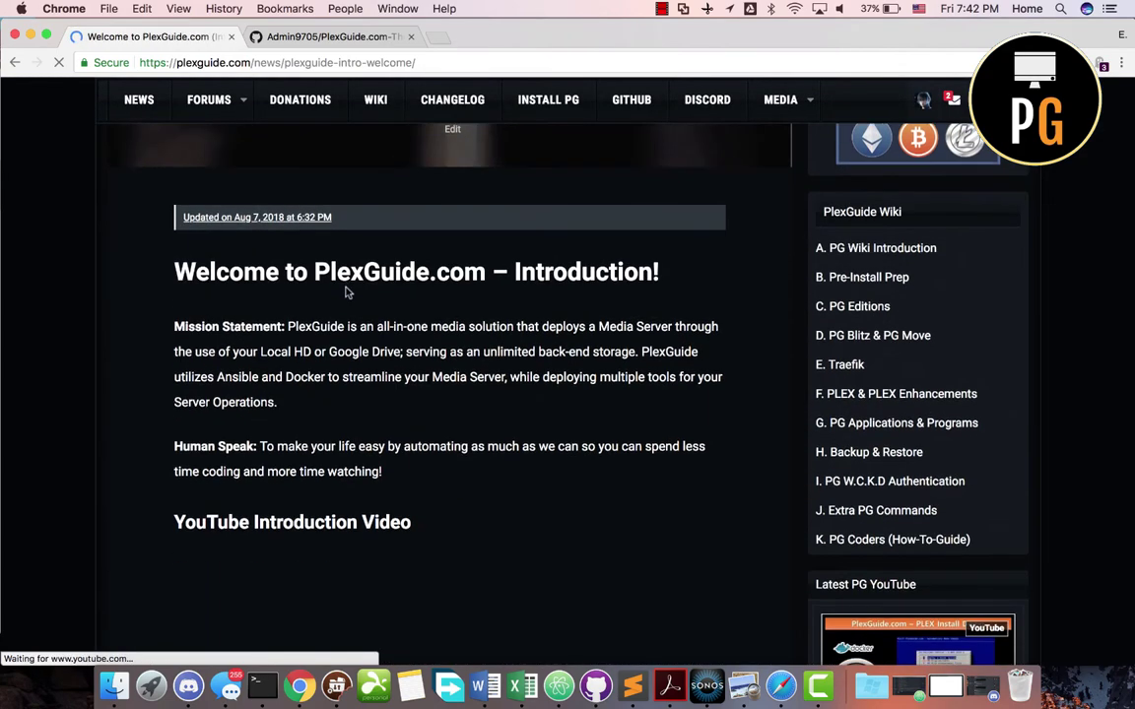
pyautogui.scroll(-4, 400, 442)
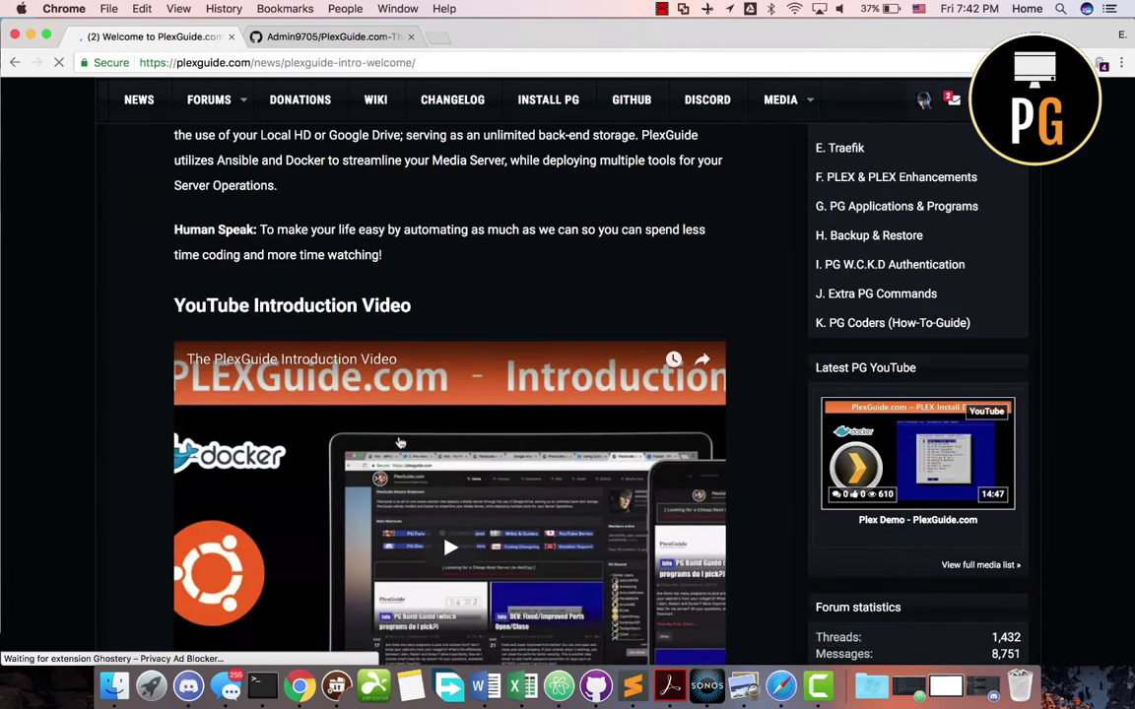
pyautogui.scroll(-8, 415, 314)
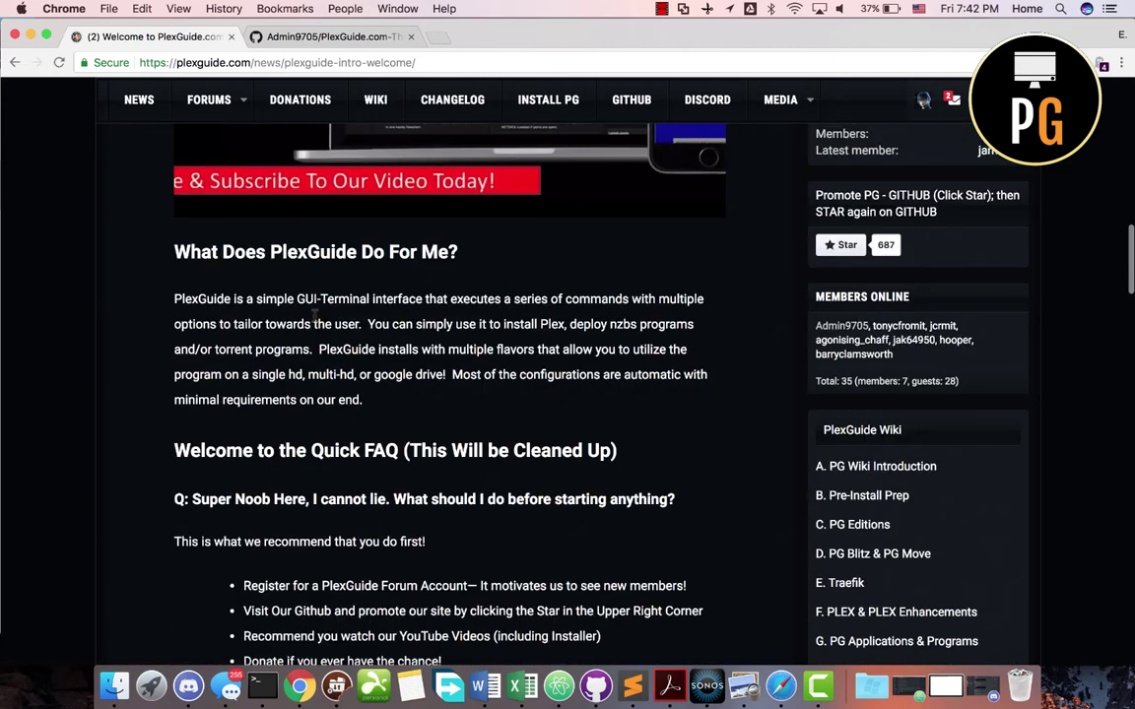
pyautogui.scroll(-2, 305, 256)
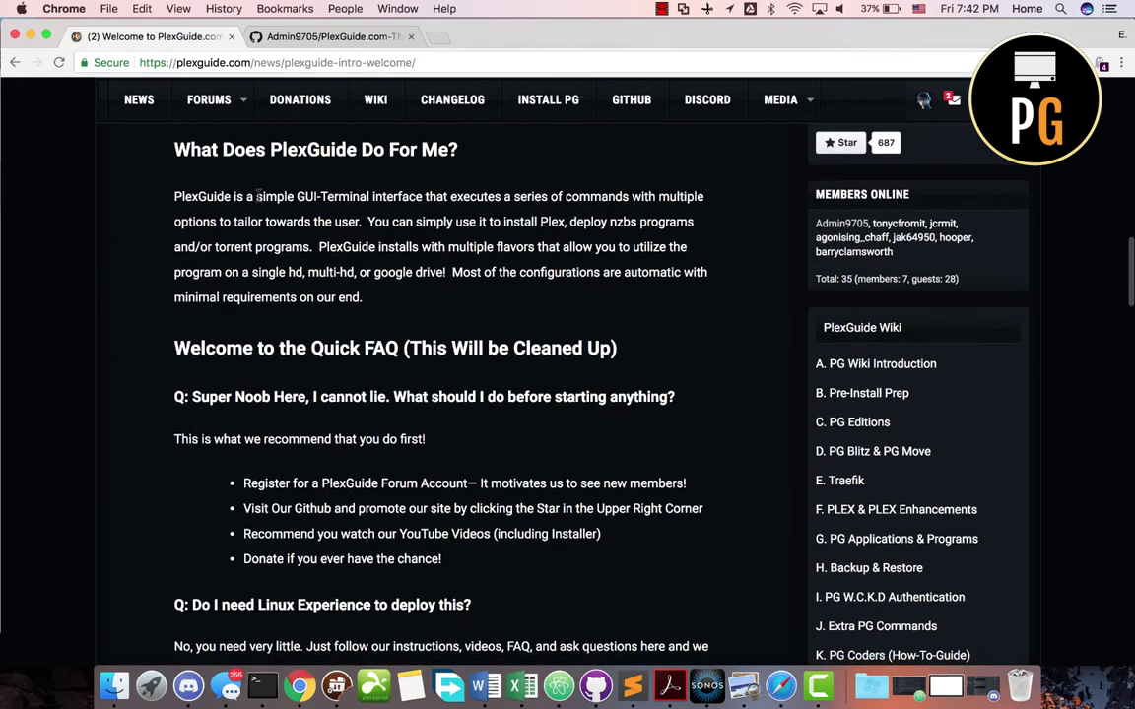
# Switch to the Terminal session and exit the PlexGuide main menu
pyautogui.click(264, 700)
pyautogui.moveTo(752, 339); pyautogui.dragTo(580, 198)
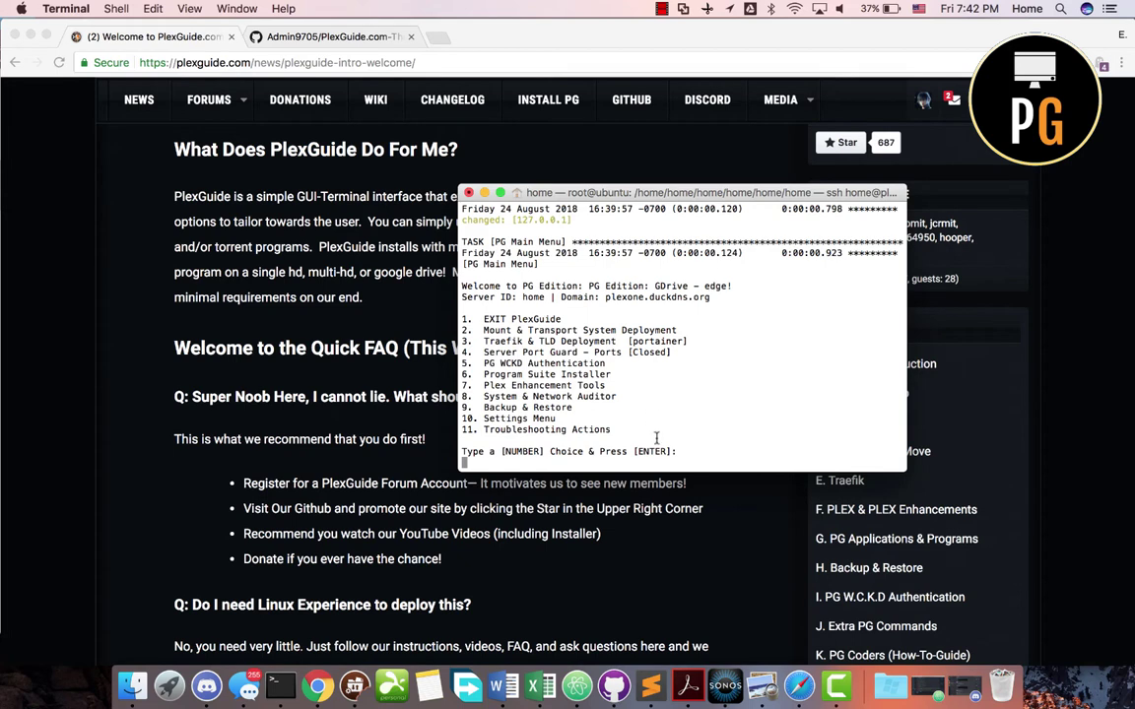
pyautogui.write('1')
pyautogui.press('Return')
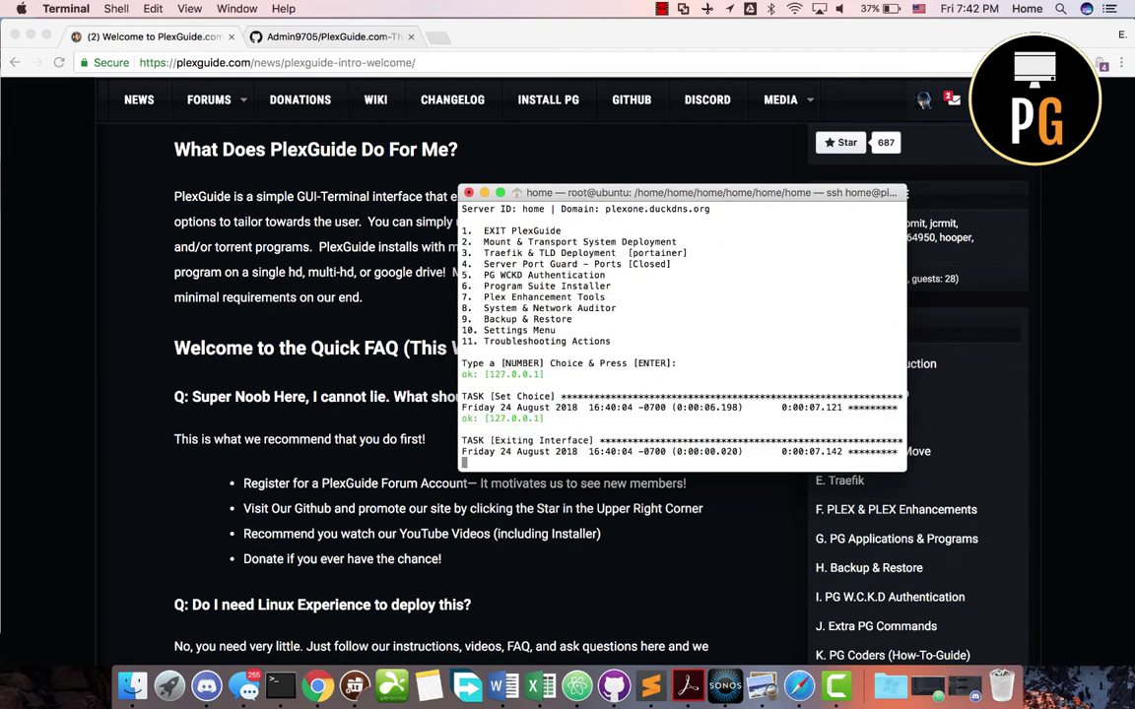
# Run pgedge to update to the edge version and continue back to the shell
pyautogui.write('pgedge')
pyautogui.press('Return')
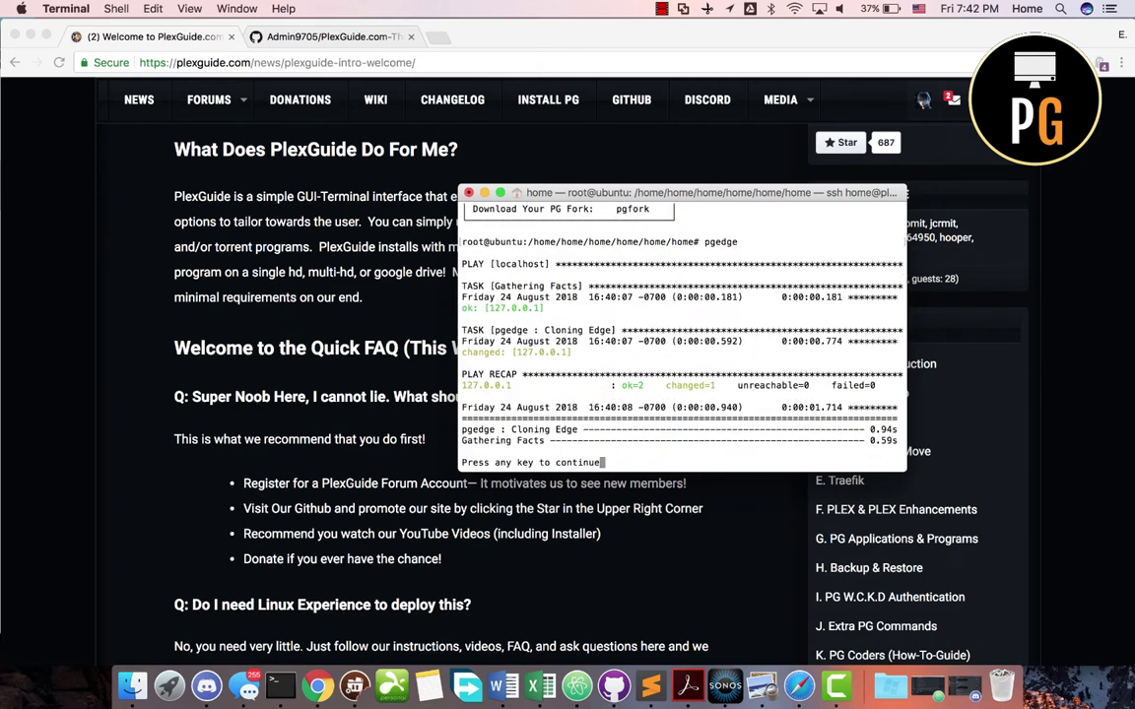
pyautogui.press('Return')
# Run pgupdate and deploy PG version 6.048
pyautogui.write('pgupdate')
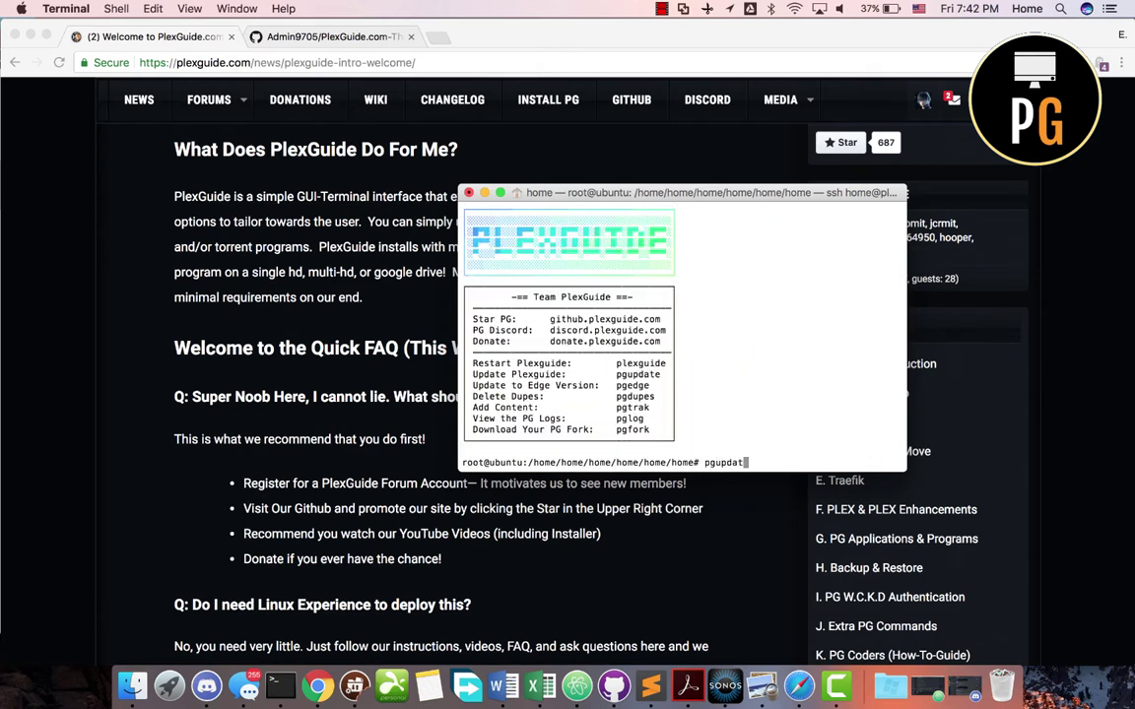
pyautogui.press('Return')
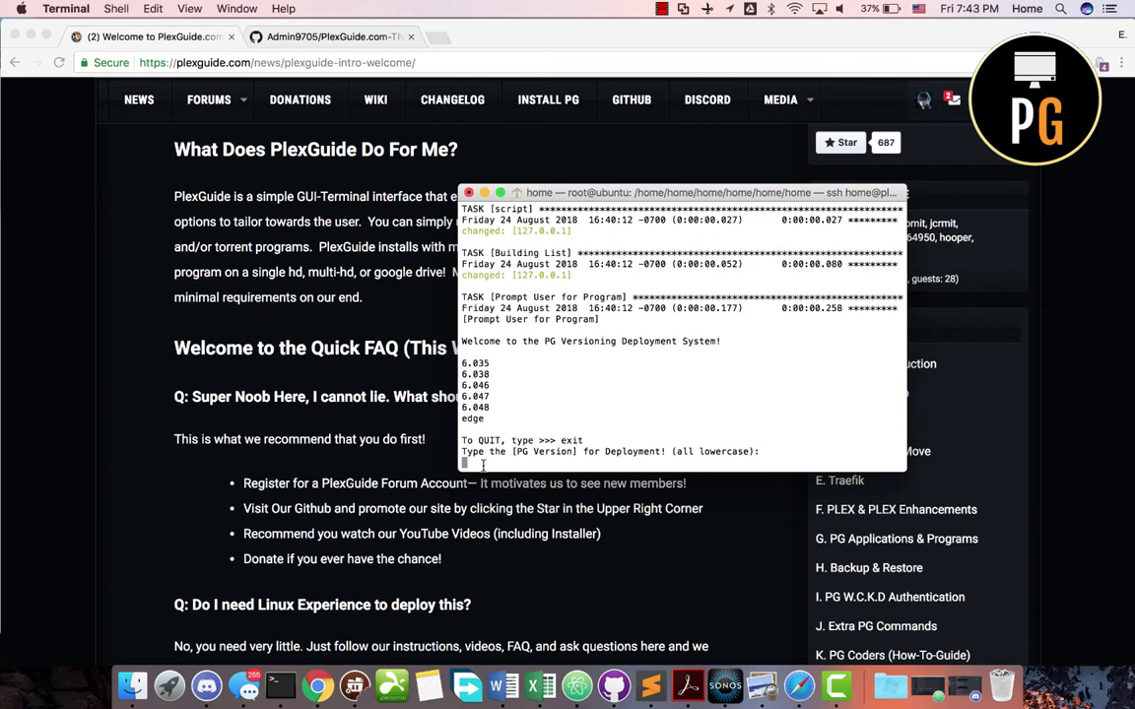
pyautogui.write('6.')
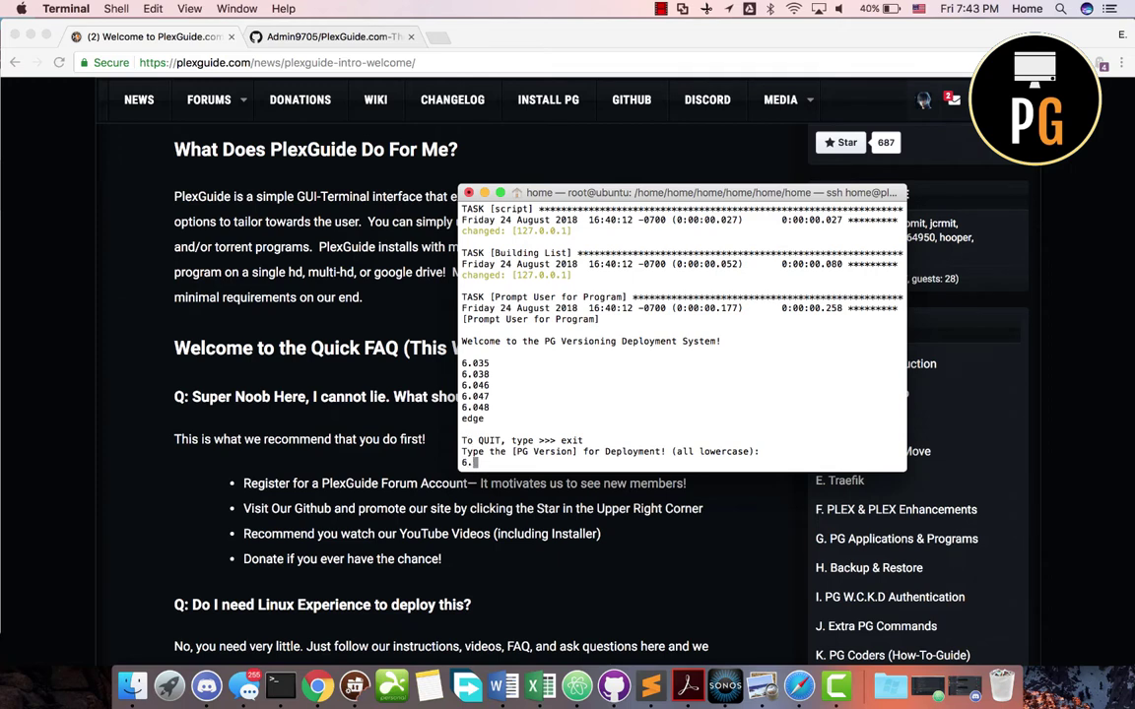
pyautogui.write('048')
pyautogui.press('Return')
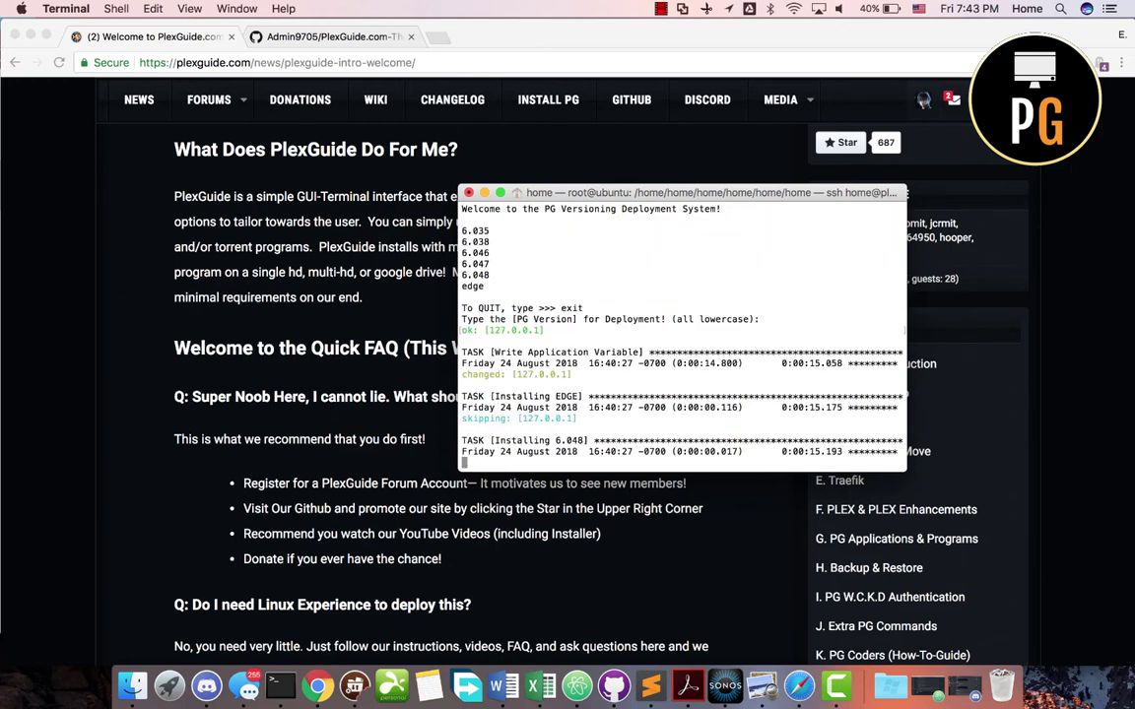
pyautogui.press('Return')
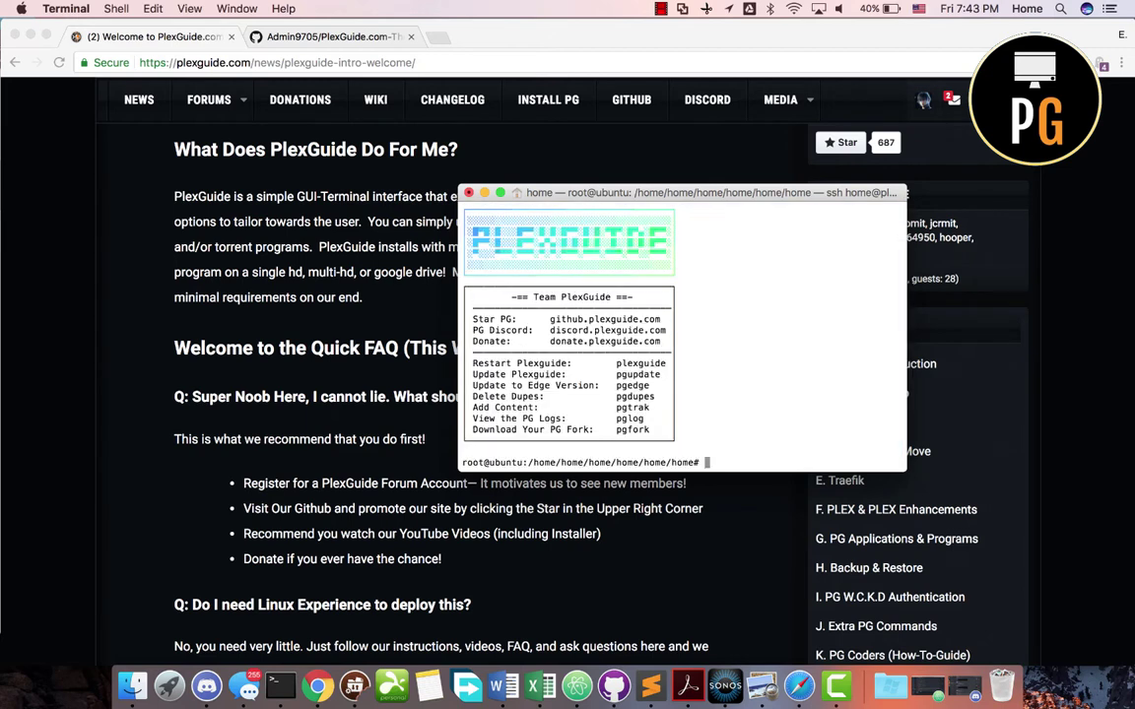
# Restart PlexGuide with the plexguide command and open Mount & Transport System Deployment from its main menu
pyautogui.write('plexguide')
pyautogui.press('Return')
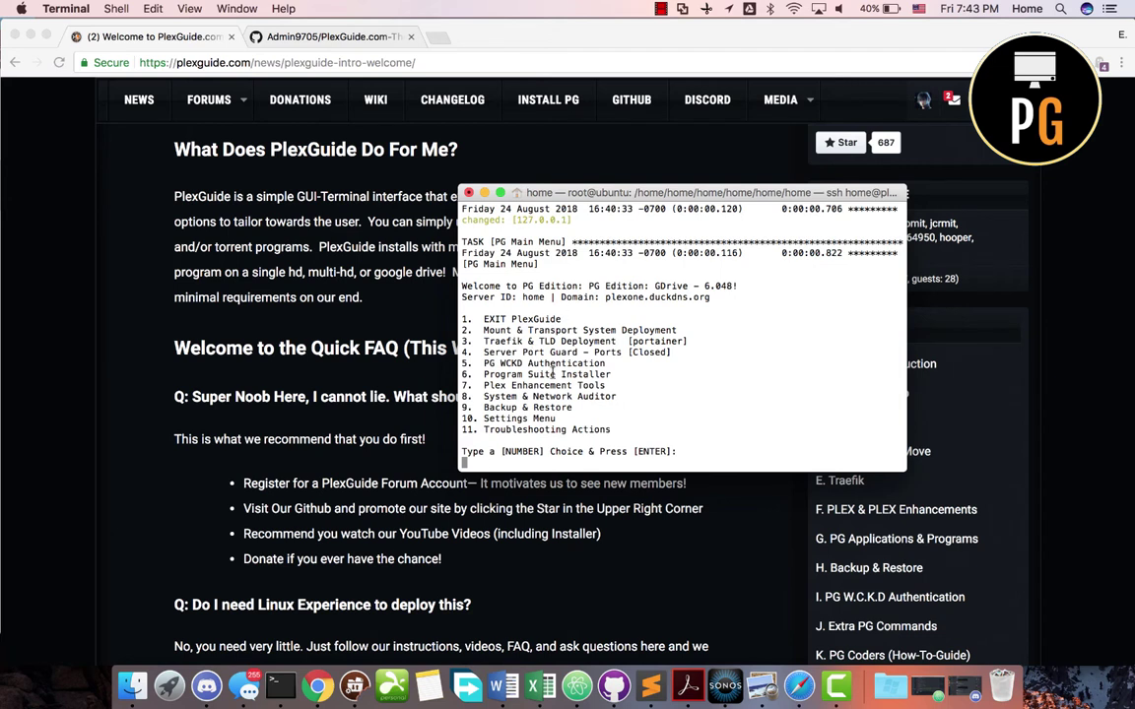
pyautogui.write('2')
pyautogui.press('BackSpace')
pyautogui.moveTo(601, 193); pyautogui.dragTo(436, 184)
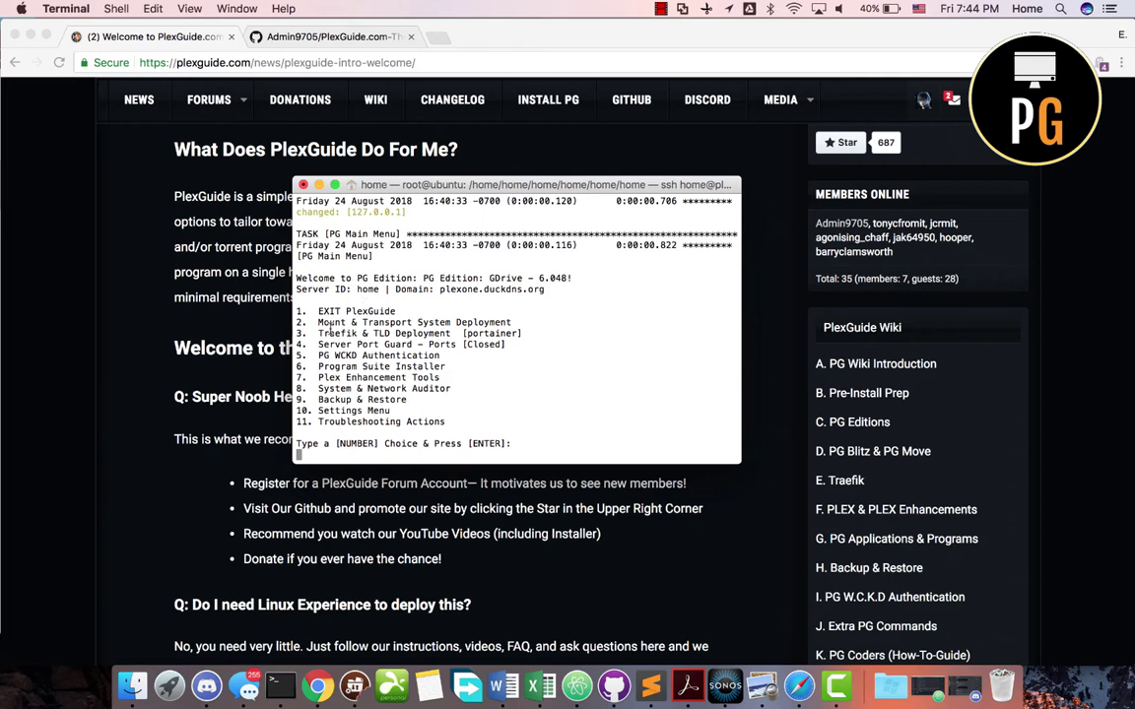
pyautogui.write('2')
pyautogui.press('Return')
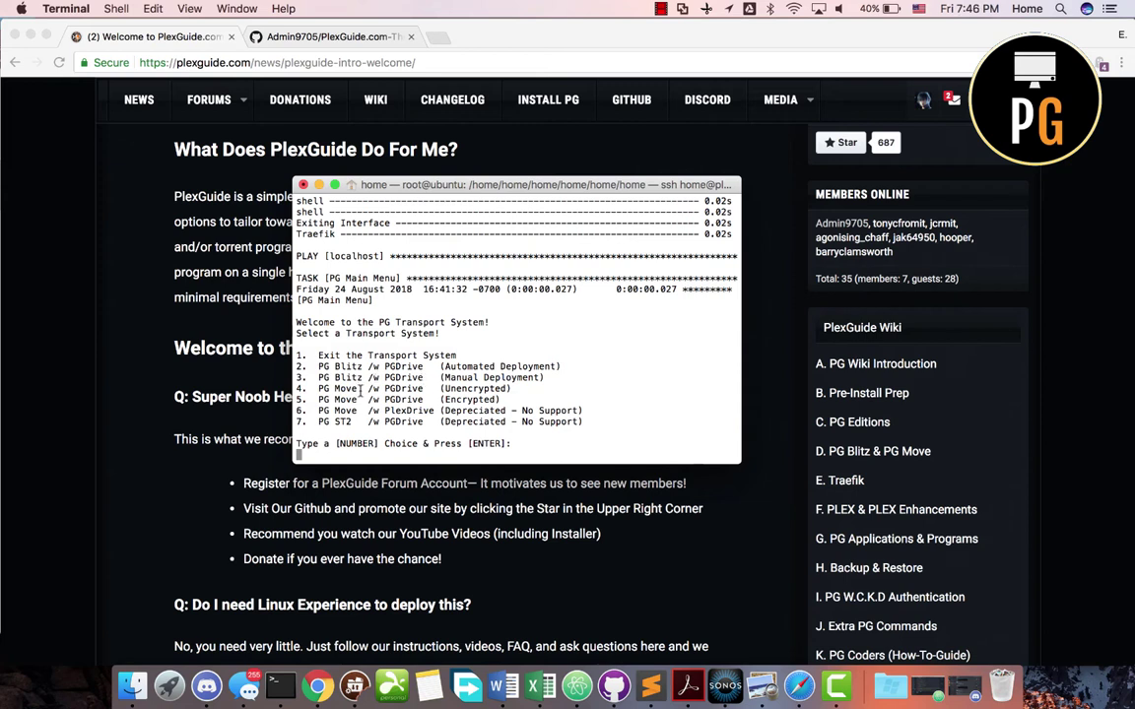
# View the unencrypted PG Move /w PGDrive configuration options, and exit back to the Transport System menu
pyautogui.write('4')
pyautogui.press('Return')
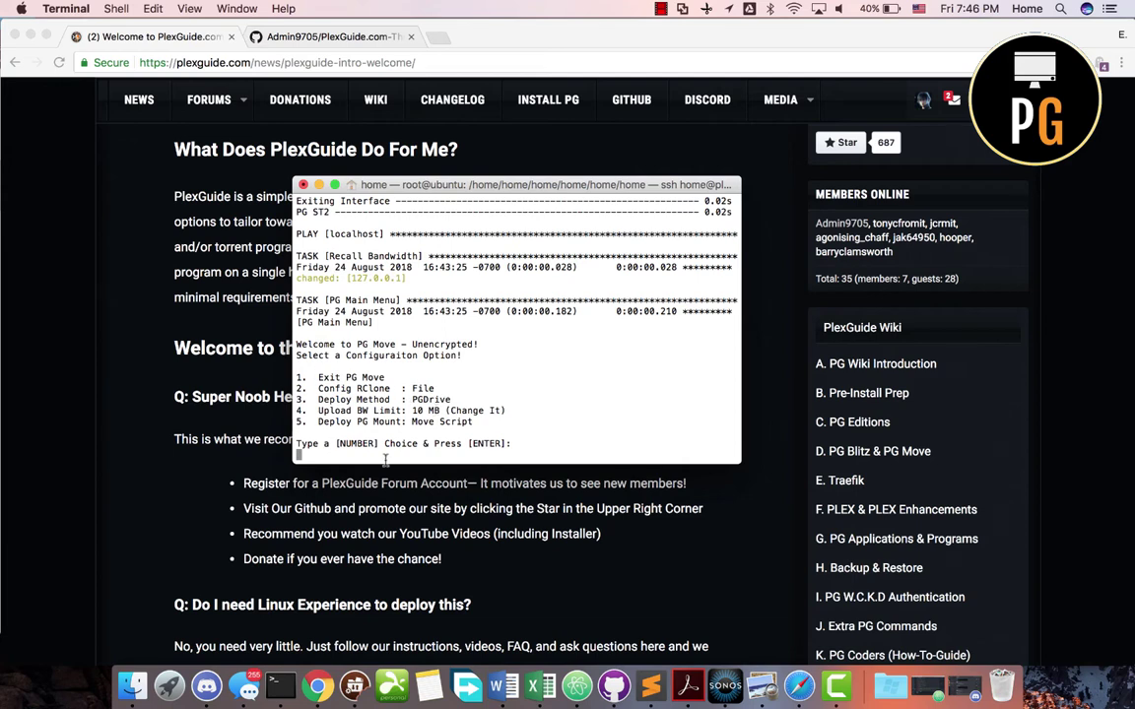
pyautogui.write('1')
pyautogui.press('Return')
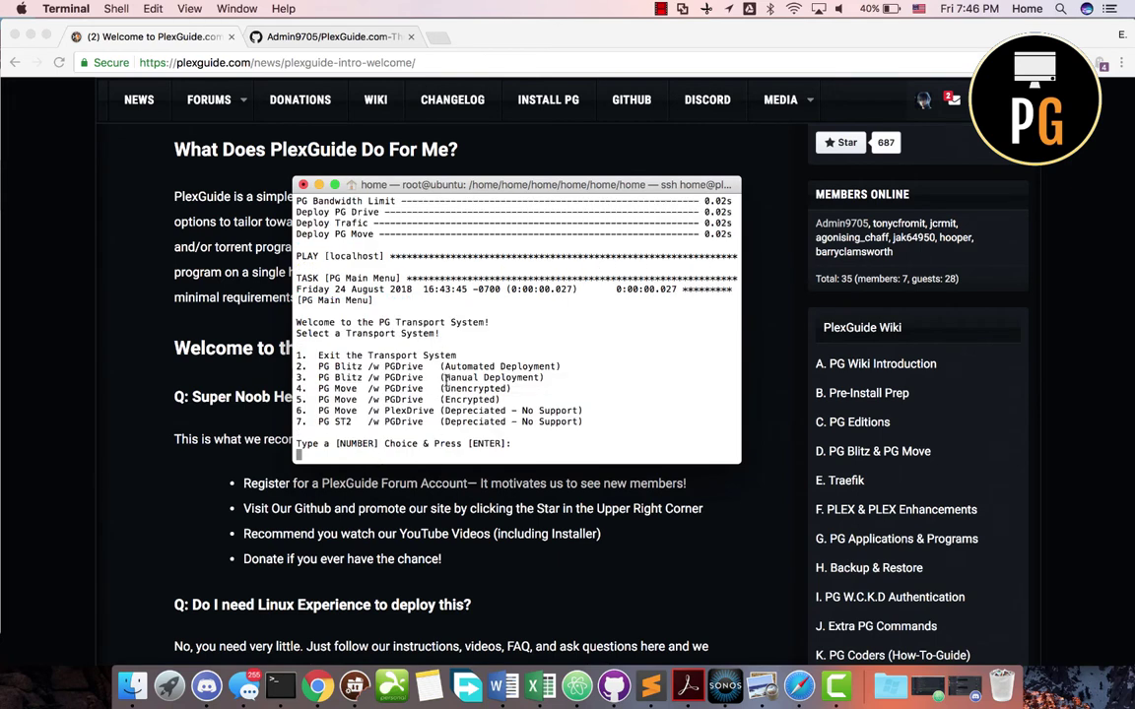
# Open PG Blitz /w PGDrive (Manual Deployment), look through its configuration, deployment and troubleshooting options, and exit it
pyautogui.write('3')
pyautogui.press('Return')
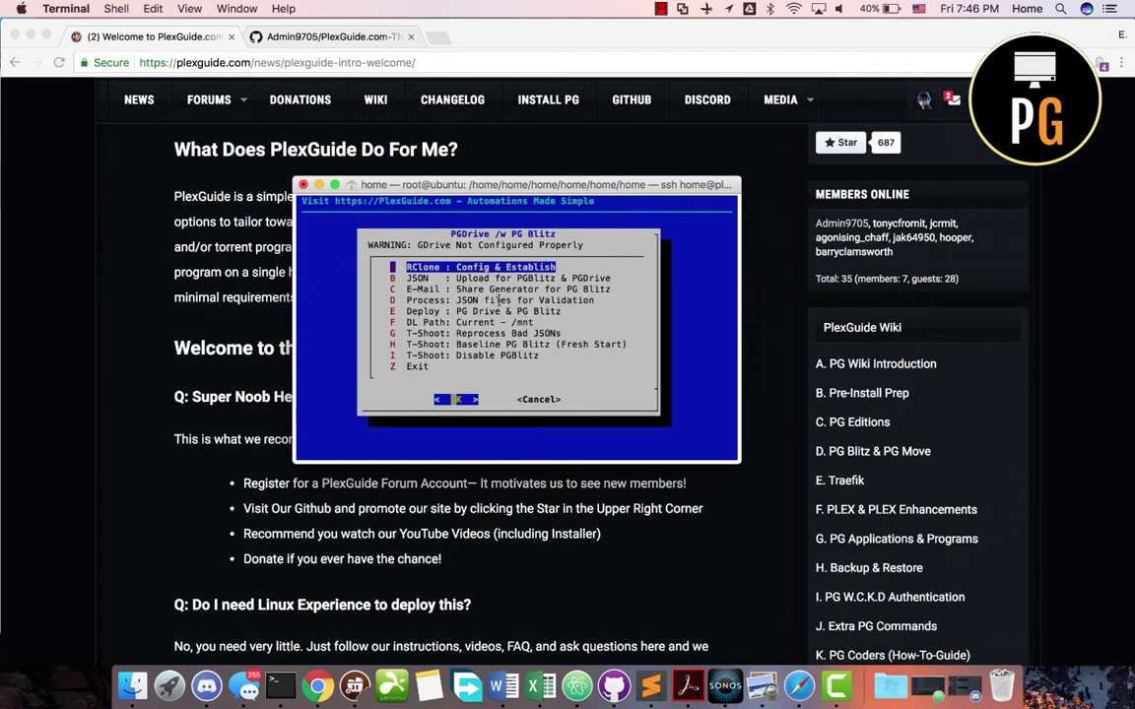
pyautogui.press('Down')
pyautogui.press('Down')
pyautogui.press('Down')
pyautogui.press('Down')
pyautogui.press('Down')
pyautogui.press('Down')
pyautogui.press('Down')
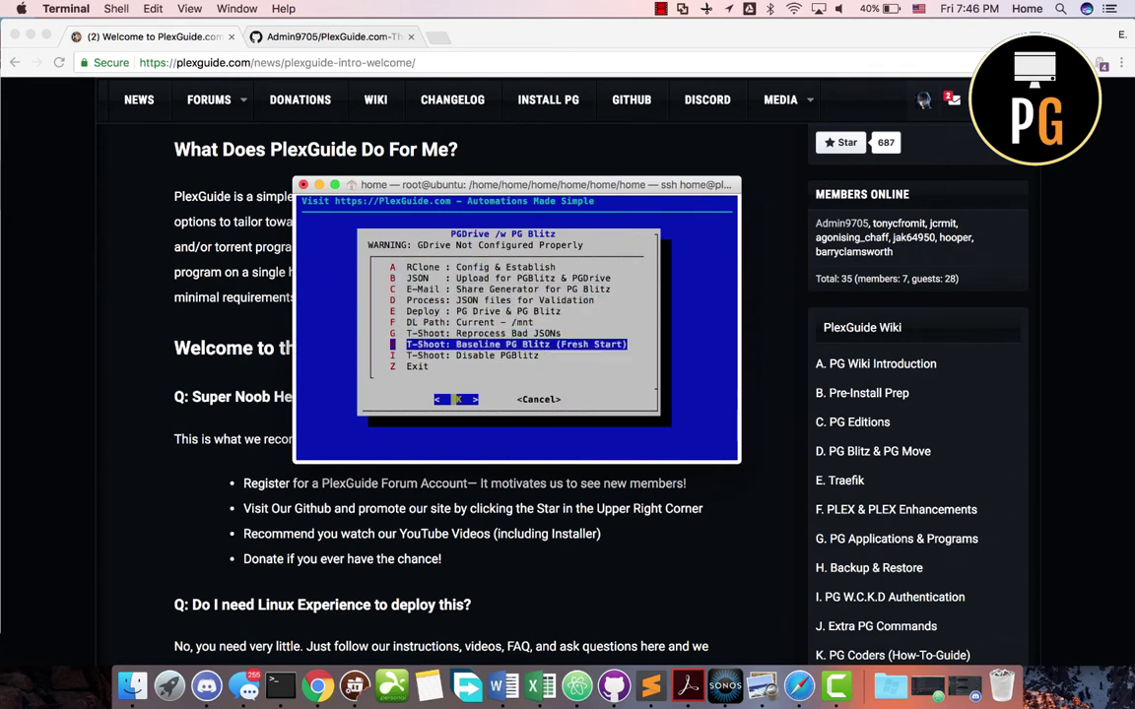
pyautogui.press('Up')
pyautogui.press('Up')
pyautogui.press('Up')
pyautogui.press('Up')
pyautogui.press('Up')
pyautogui.press('Up')
pyautogui.press('Up')
pyautogui.press('Down')
pyautogui.press('Down')
pyautogui.press('Down')
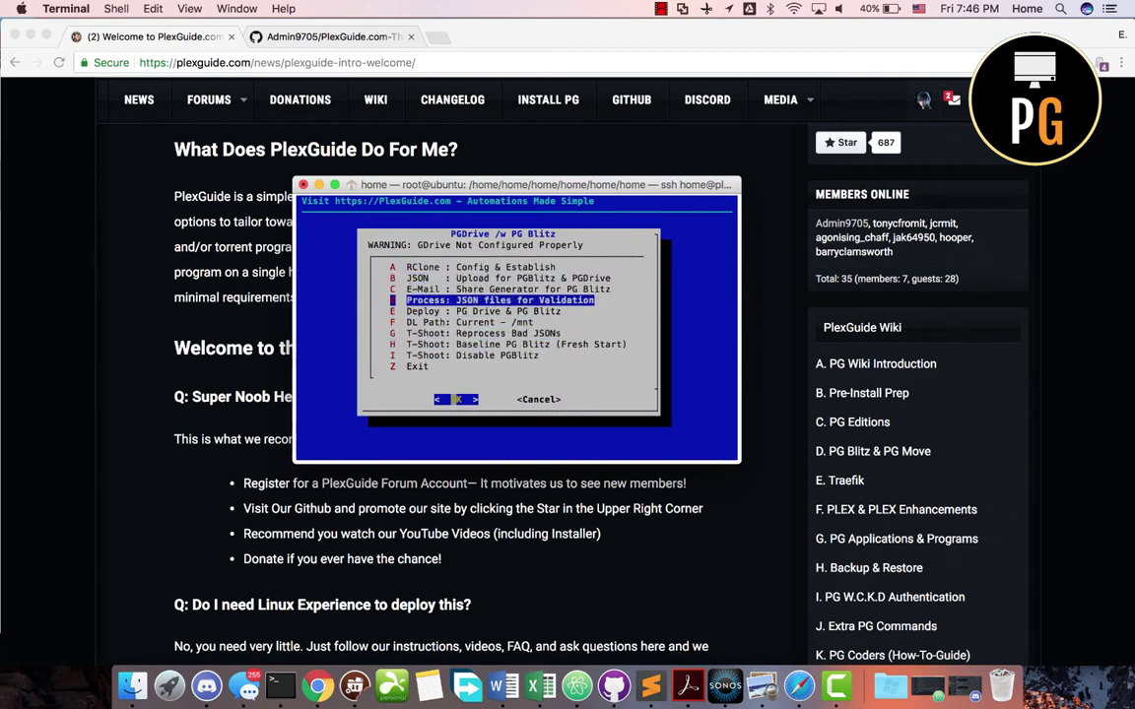
pyautogui.press('Down')
pyautogui.press('Down')
pyautogui.press('Down')
pyautogui.press('Down')
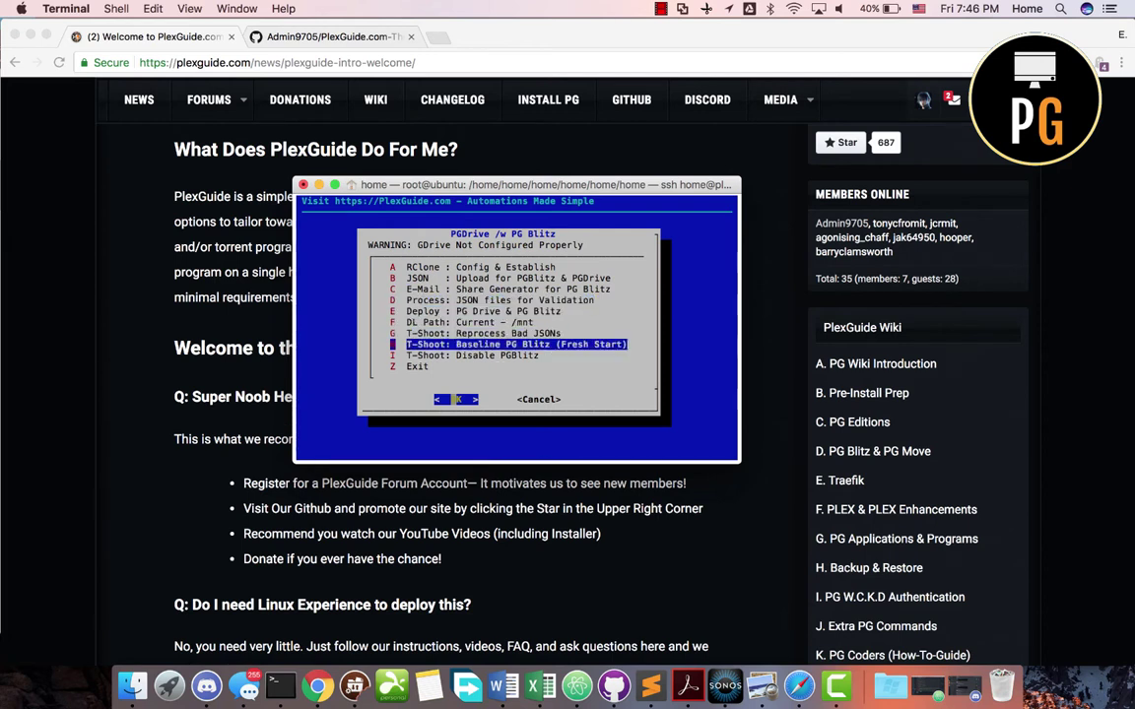
pyautogui.press('Up')
pyautogui.press('Up')
pyautogui.press('Up')
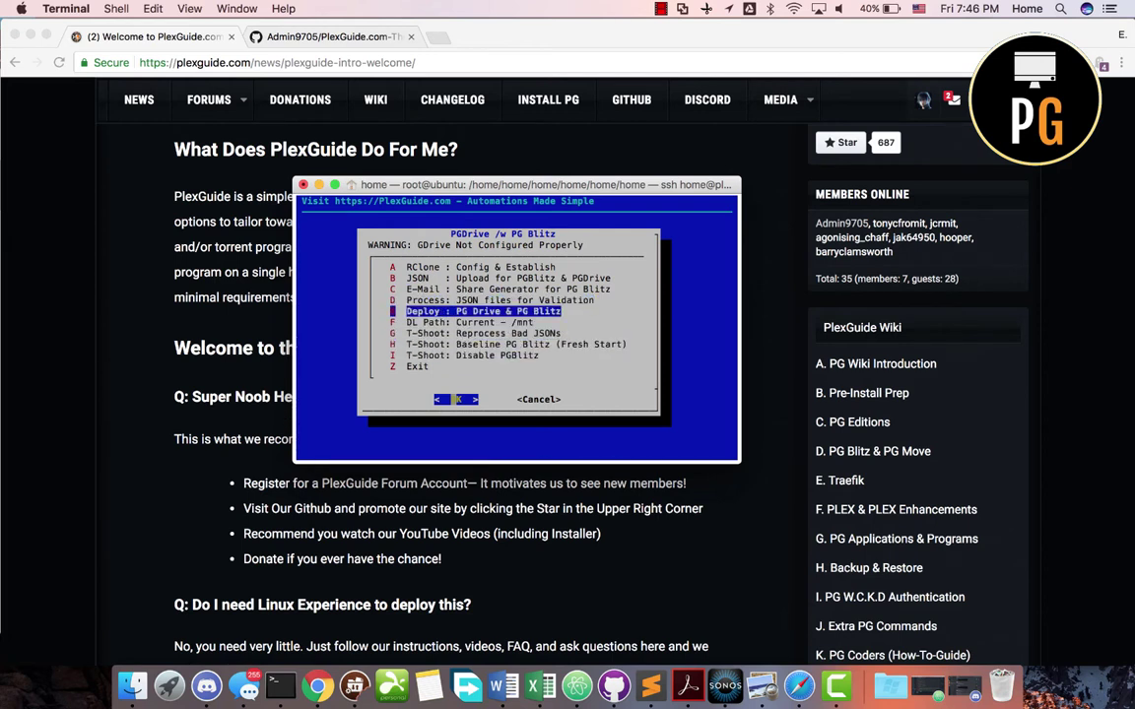
pyautogui.press('Up')
pyautogui.press('Up')
pyautogui.press('Up')
pyautogui.press('Up')
pyautogui.press('Down')
pyautogui.press('Down')
pyautogui.press('Down')
pyautogui.press('Down')
pyautogui.press('Down')
pyautogui.press('Down')
pyautogui.press('Down')
pyautogui.press('Down')
pyautogui.press('Down')
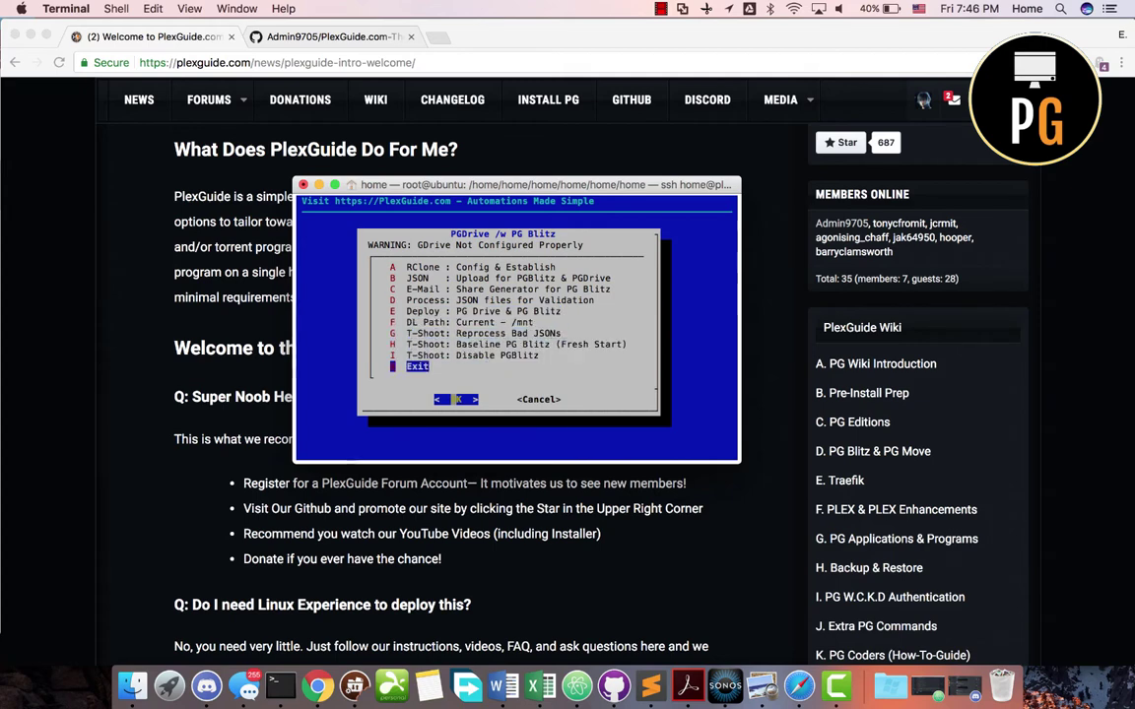
pyautogui.press('Return')
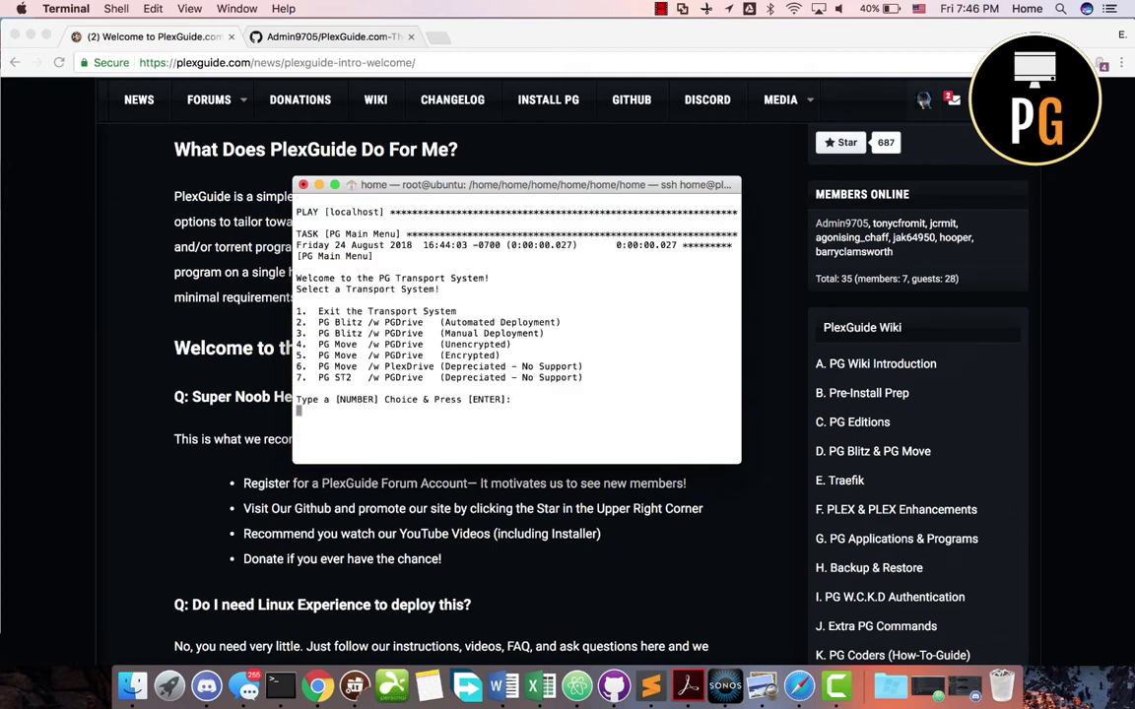
# Exit the Transport System and open Server Port Guard from the PlexGuide main menu
pyautogui.write('1')
pyautogui.press('Return')
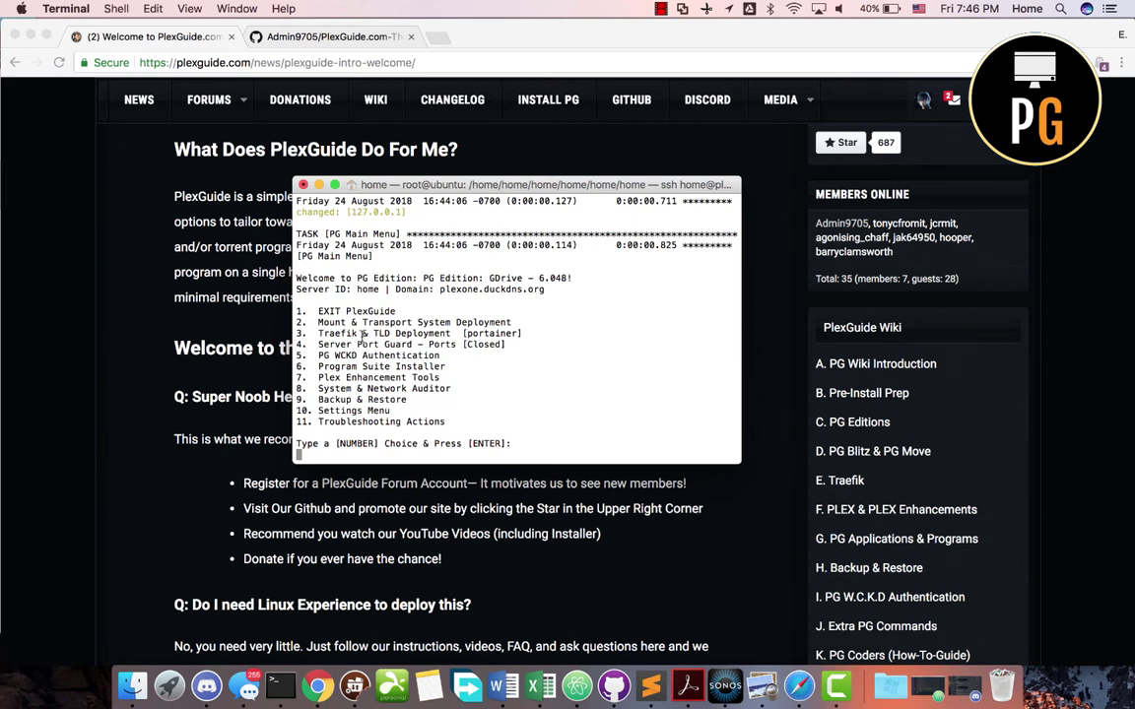
pyautogui.write('1')
pyautogui.press('Return')
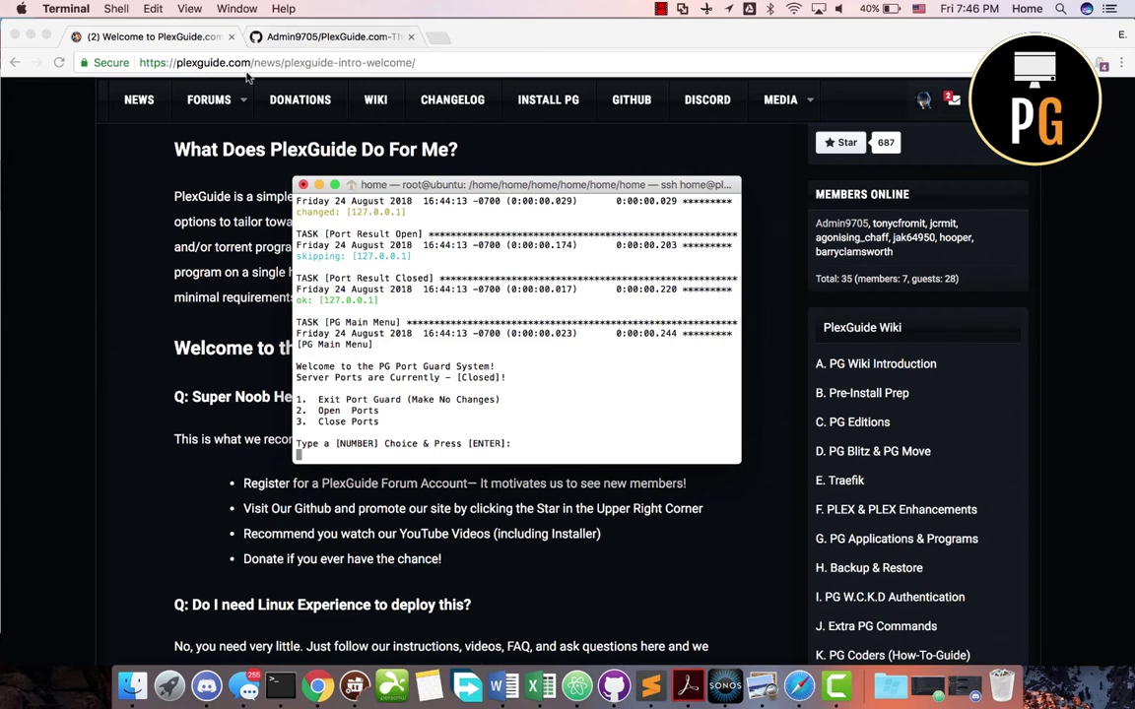
# Switch to Chrome and try to load the server's port 9000 at 192.168.1.90:9000
pyautogui.click(296, 65)
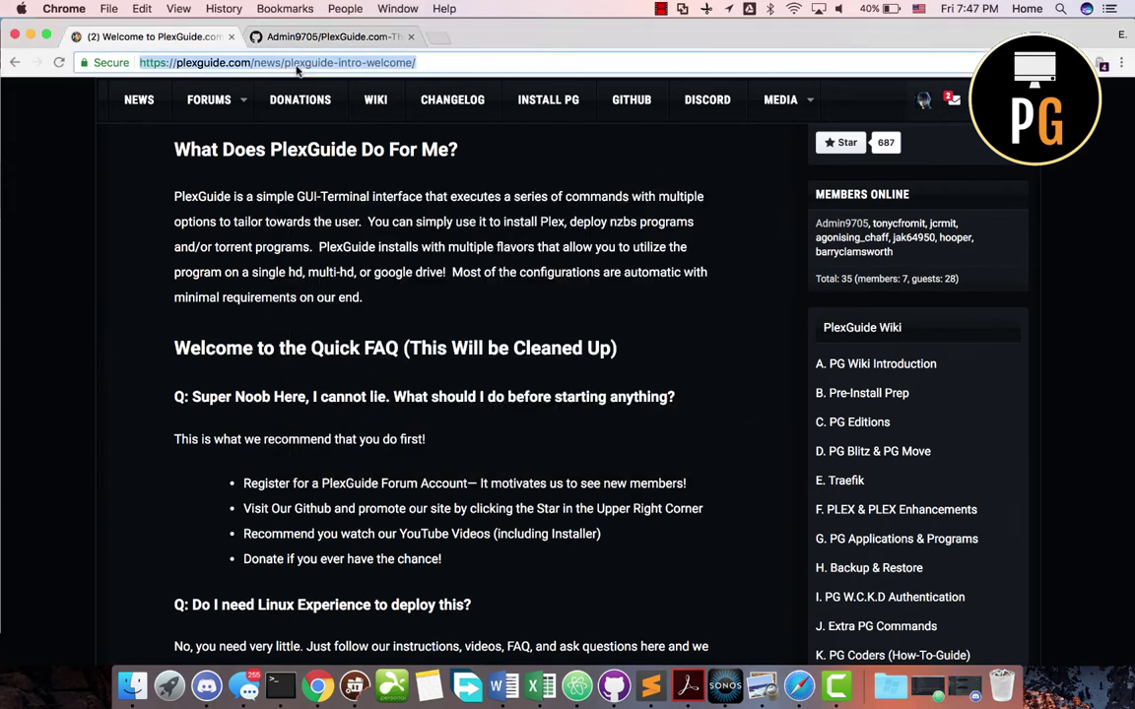
pyautogui.write('192')
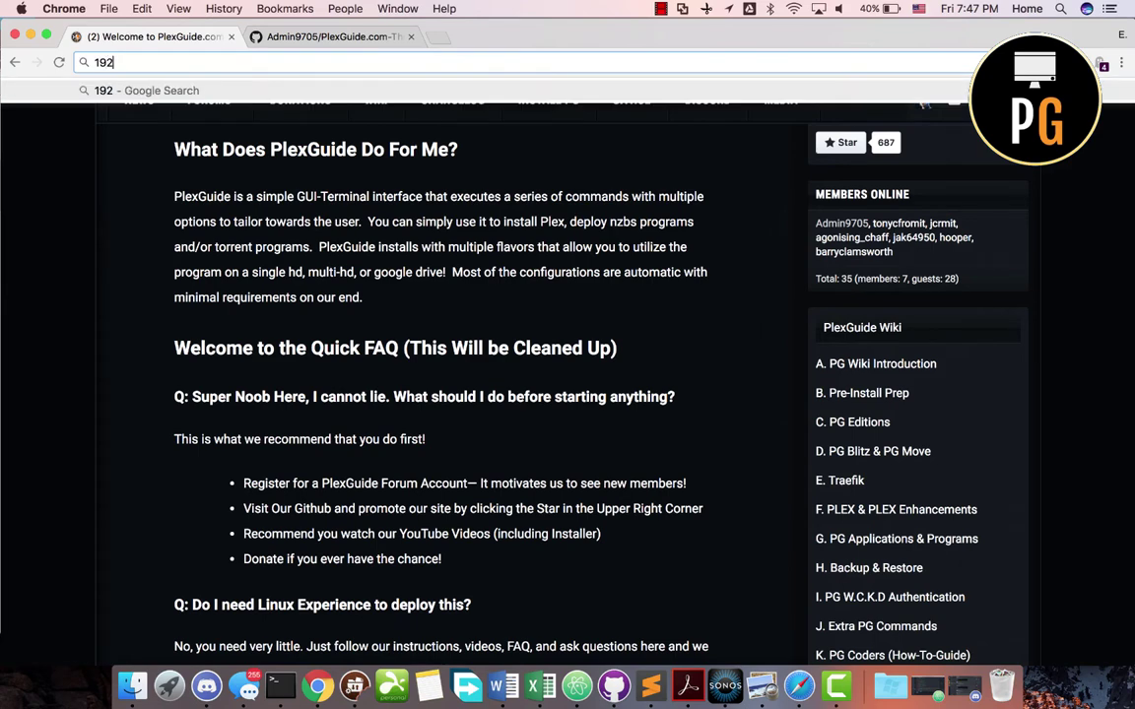
pyautogui.write('.168.1')
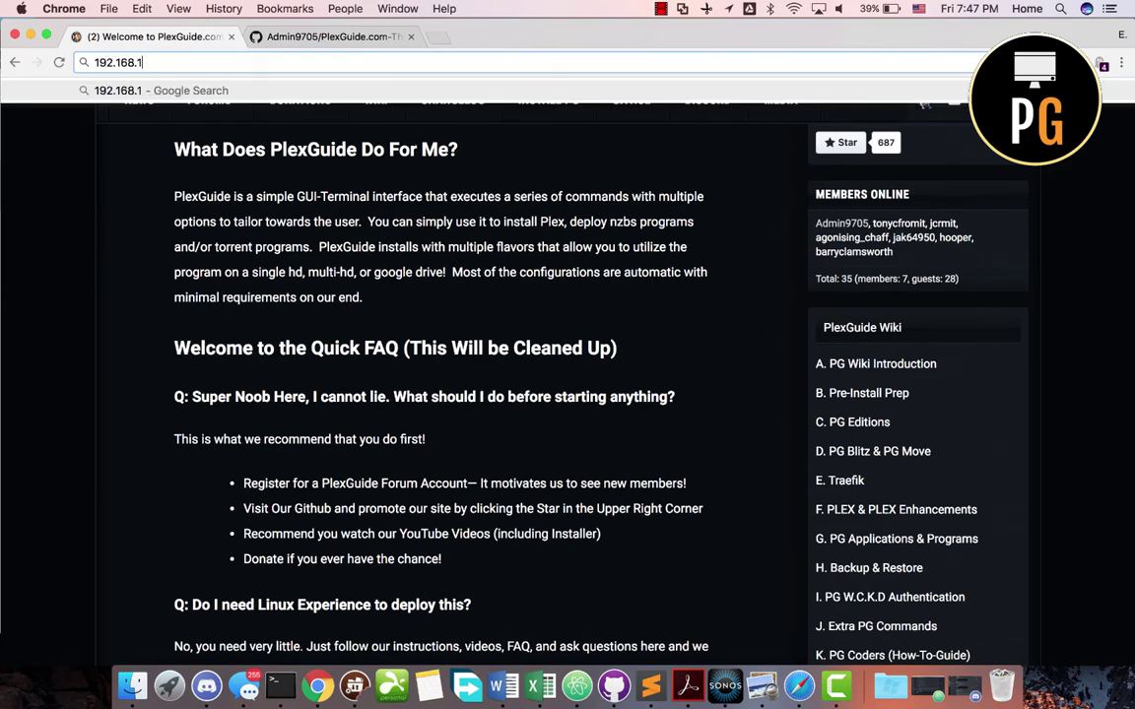
pyautogui.write('.9')
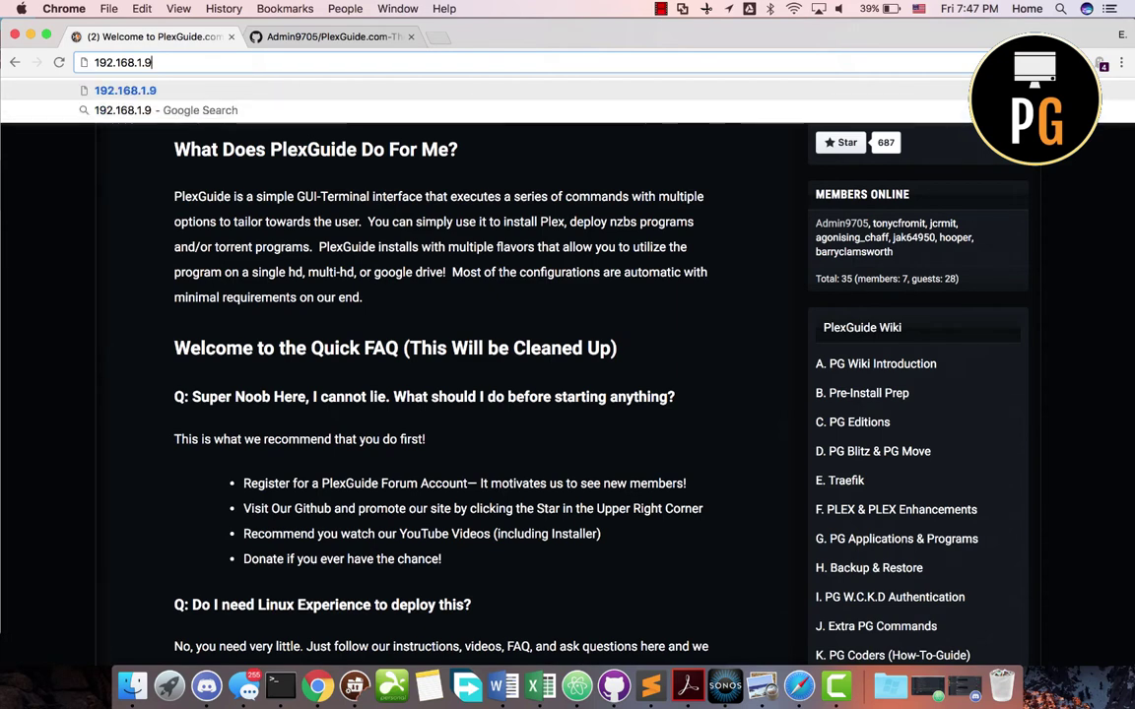
pyautogui.write('0:9000')
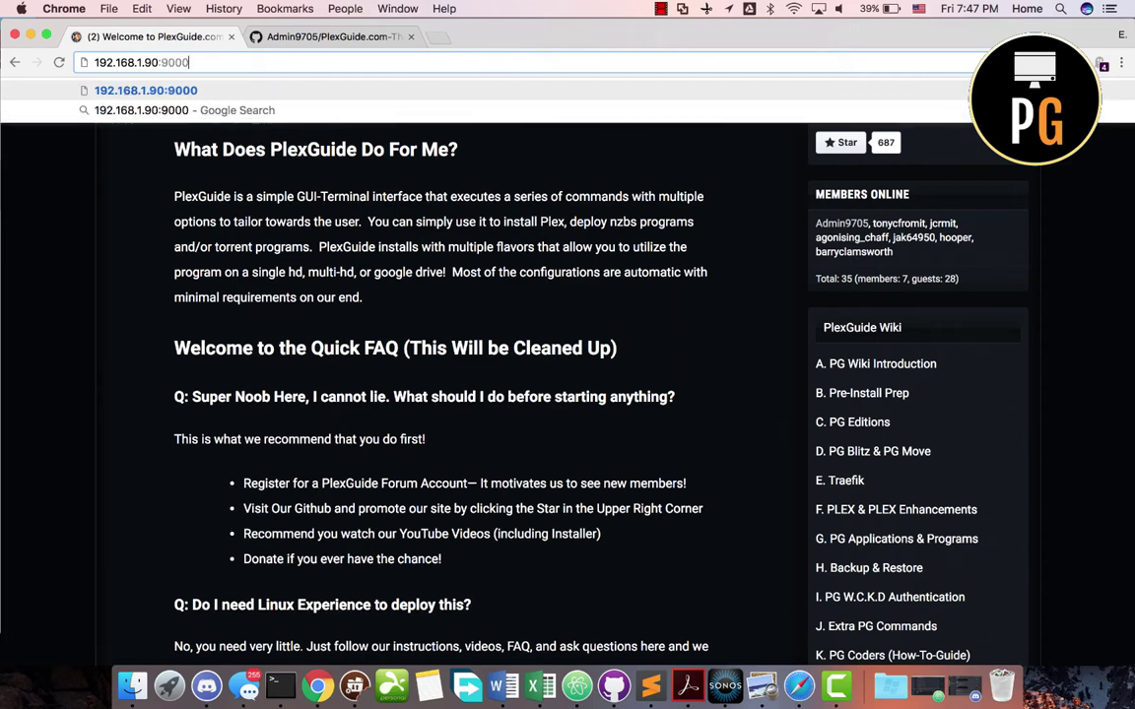
pyautogui.press('Return')
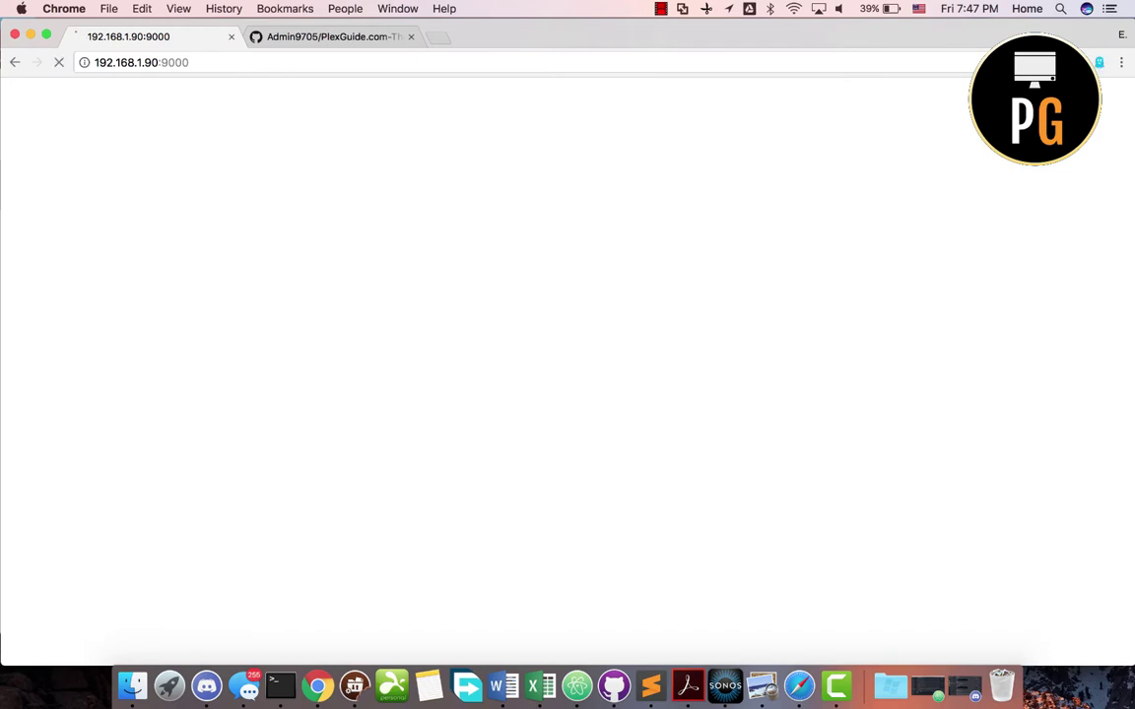
# Change the port in the web address and try to load 192.168.1.90:8989
pyautogui.click(281, 64)
pyautogui.click(267, 61)
pyautogui.press('BackSpace')
pyautogui.press('BackSpace')
pyautogui.press('BackSpace')
pyautogui.press('BackSpace')
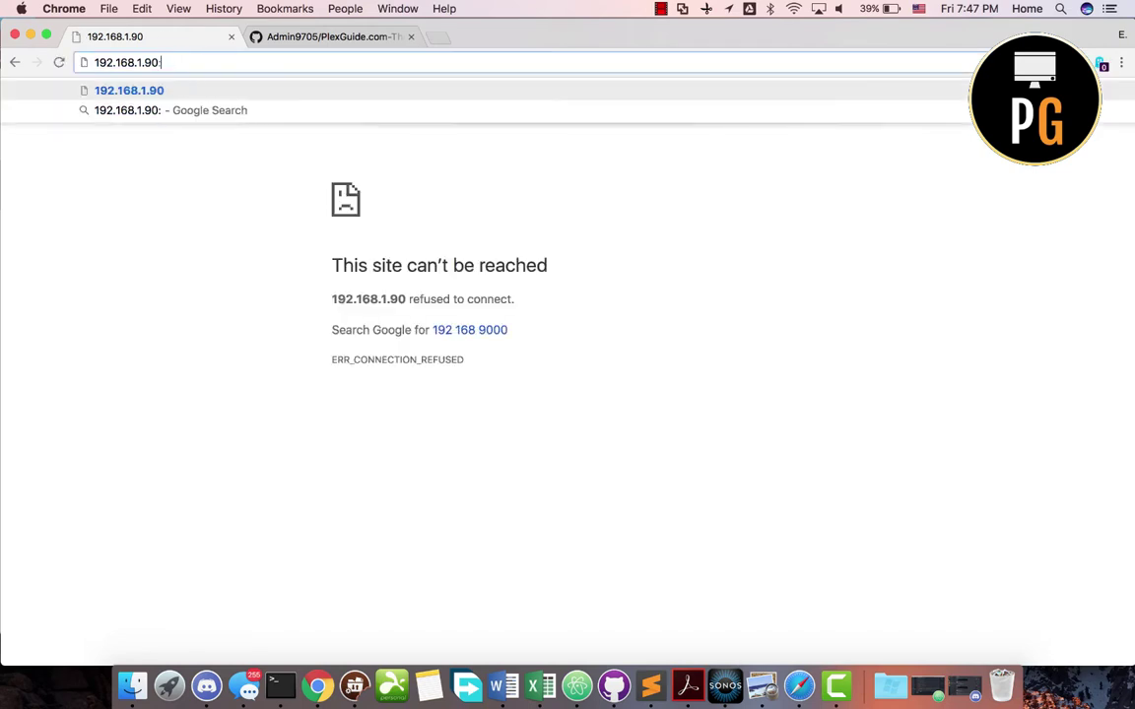
pyautogui.write('8989')
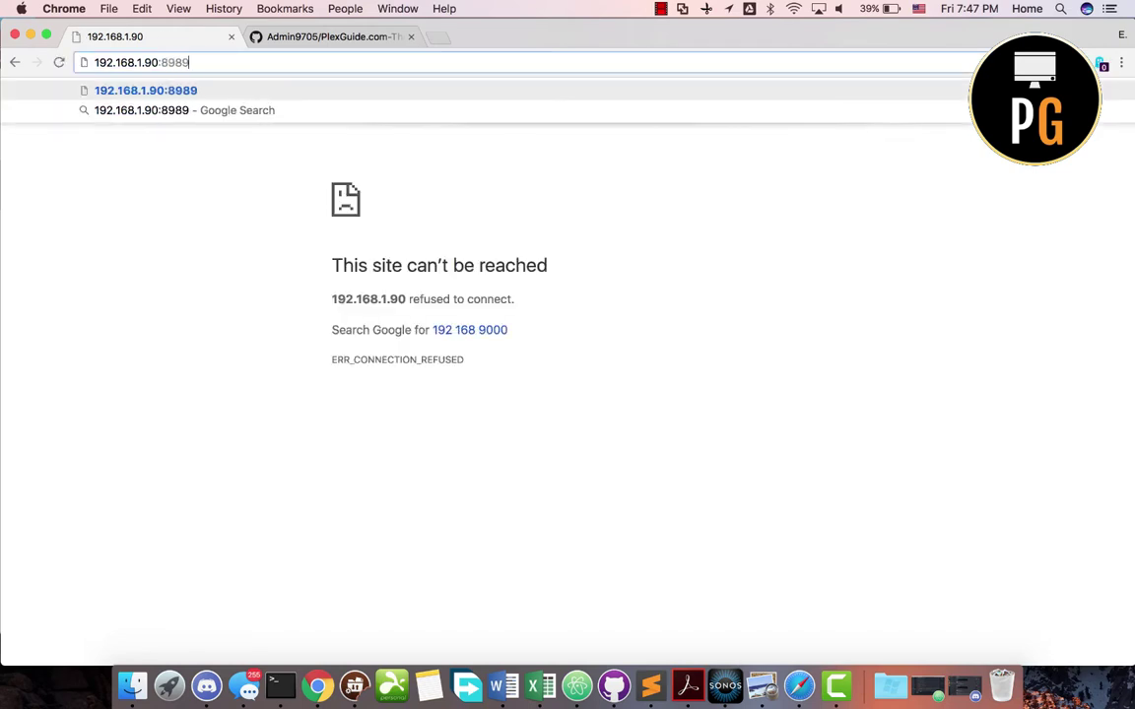
pyautogui.press('Return')
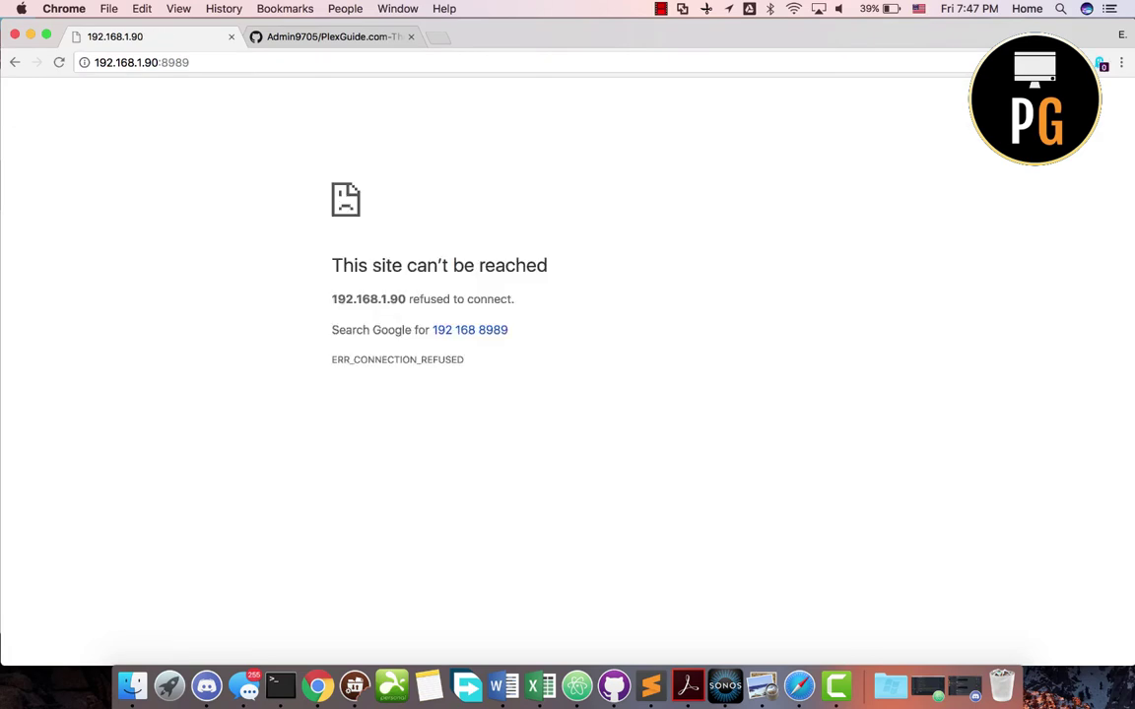
# Search the address history for plexone and open the Sonarr subdomain at sonarr.plexone.duckdns.org
pyautogui.click(263, 63)
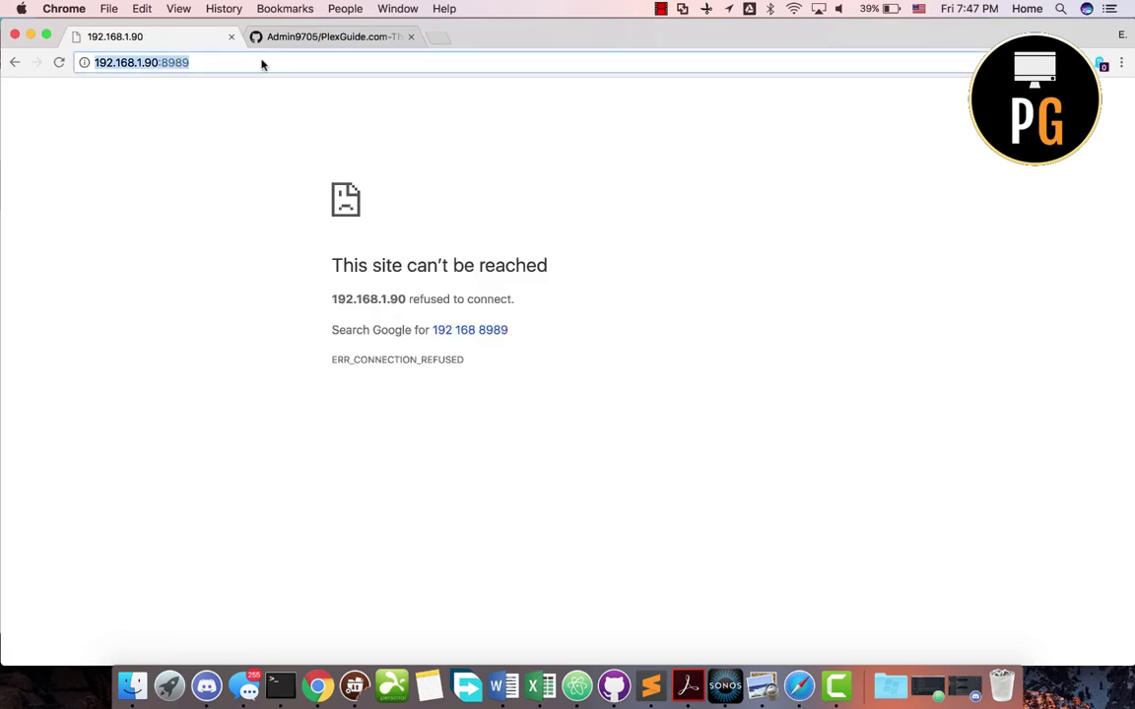
pyautogui.write('plexone')
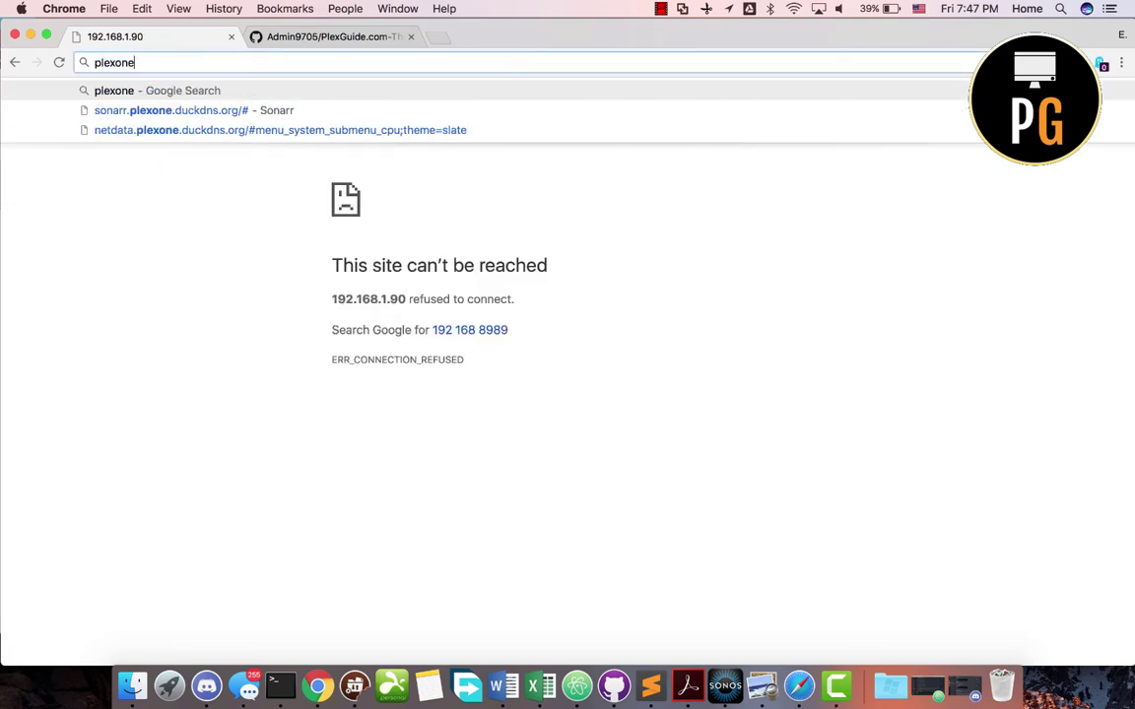
pyautogui.press('Down')
pyautogui.press('Down')
pyautogui.press('Up')
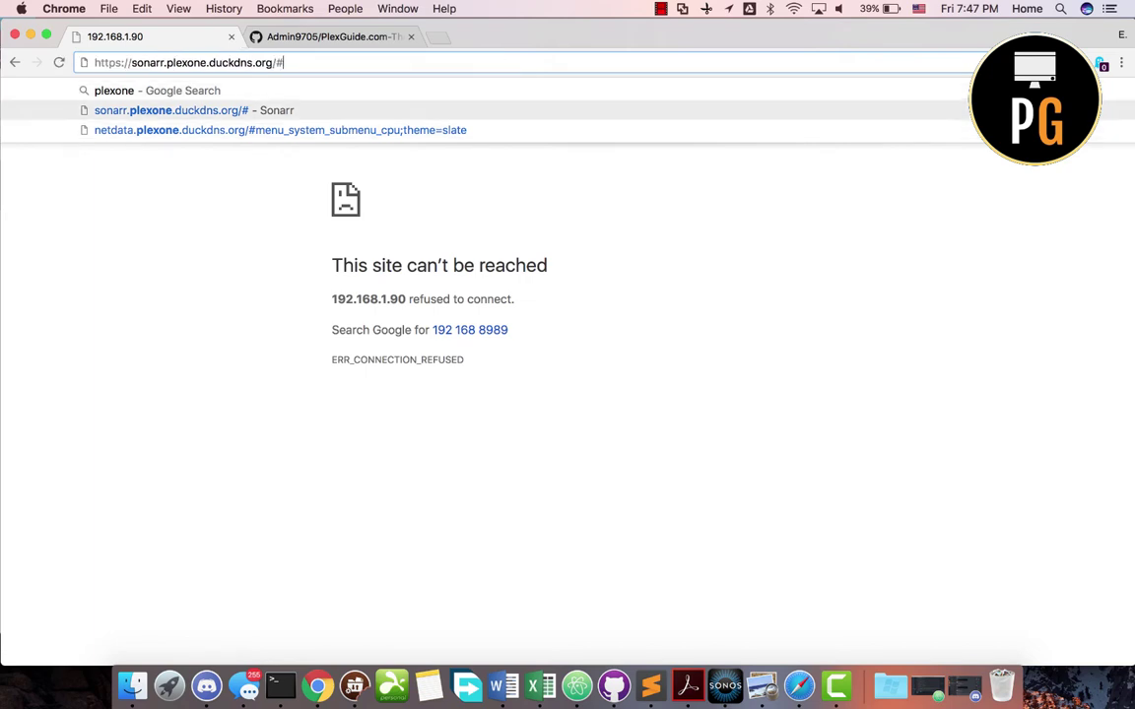
pyautogui.press('Return')
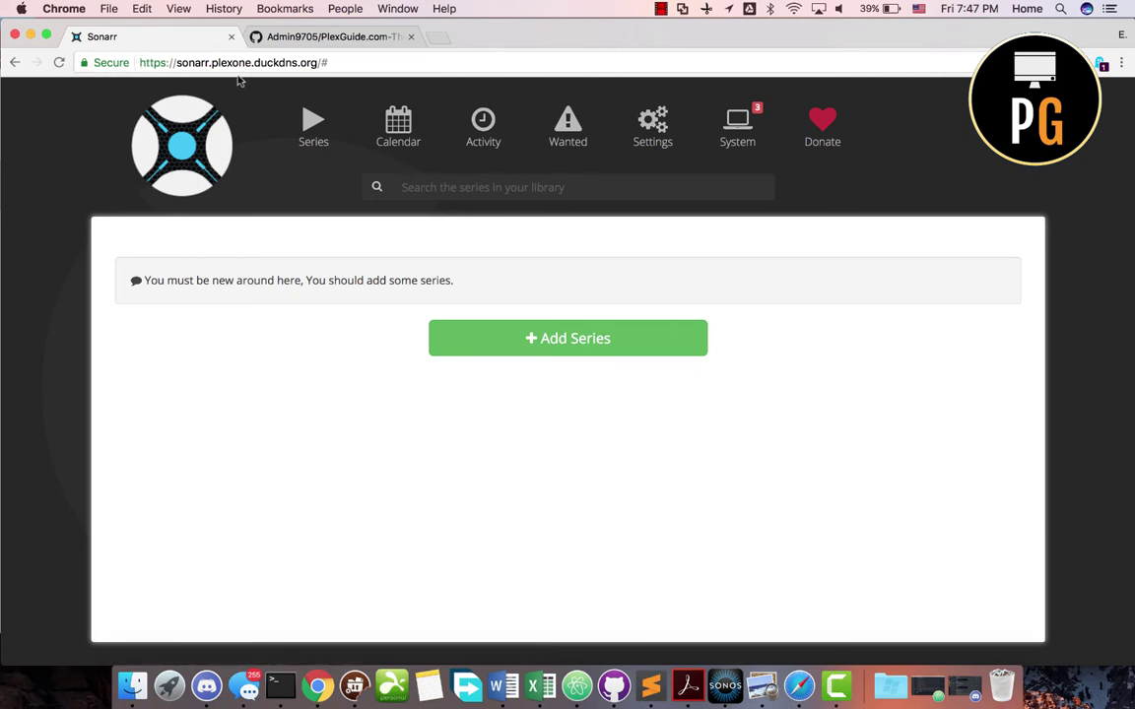
# Switch to Terminal and open the server ports in the PG Port Guard System
pyautogui.click(280, 686)
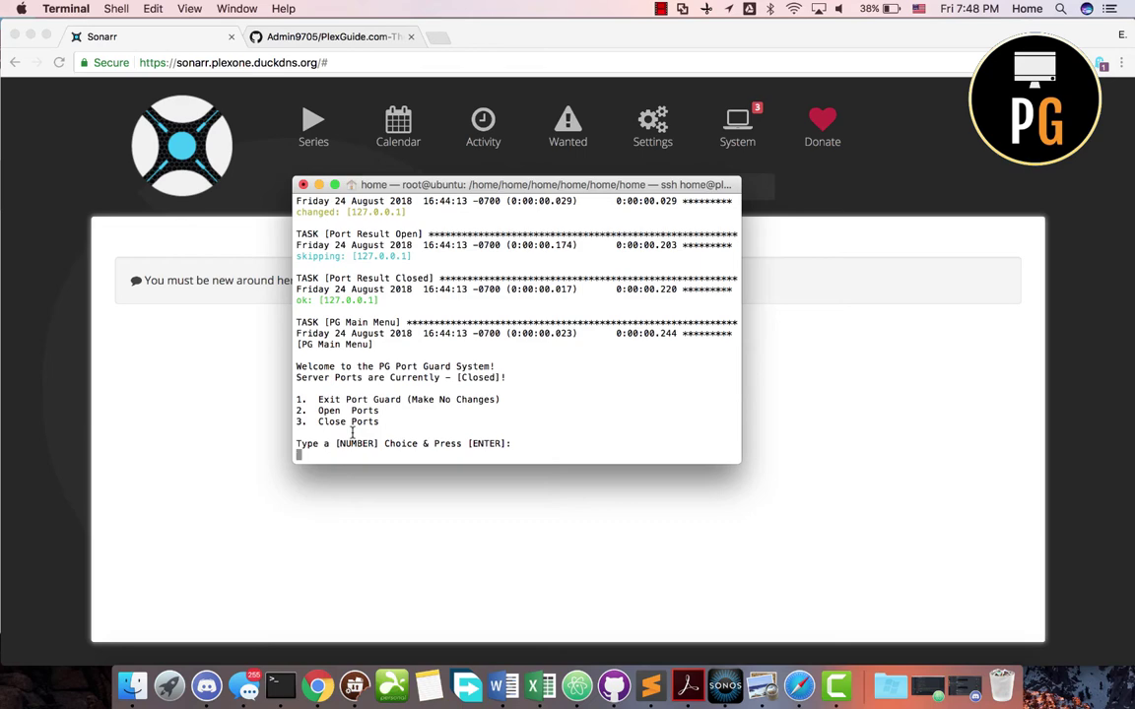
pyautogui.write('2')
pyautogui.press('Return')
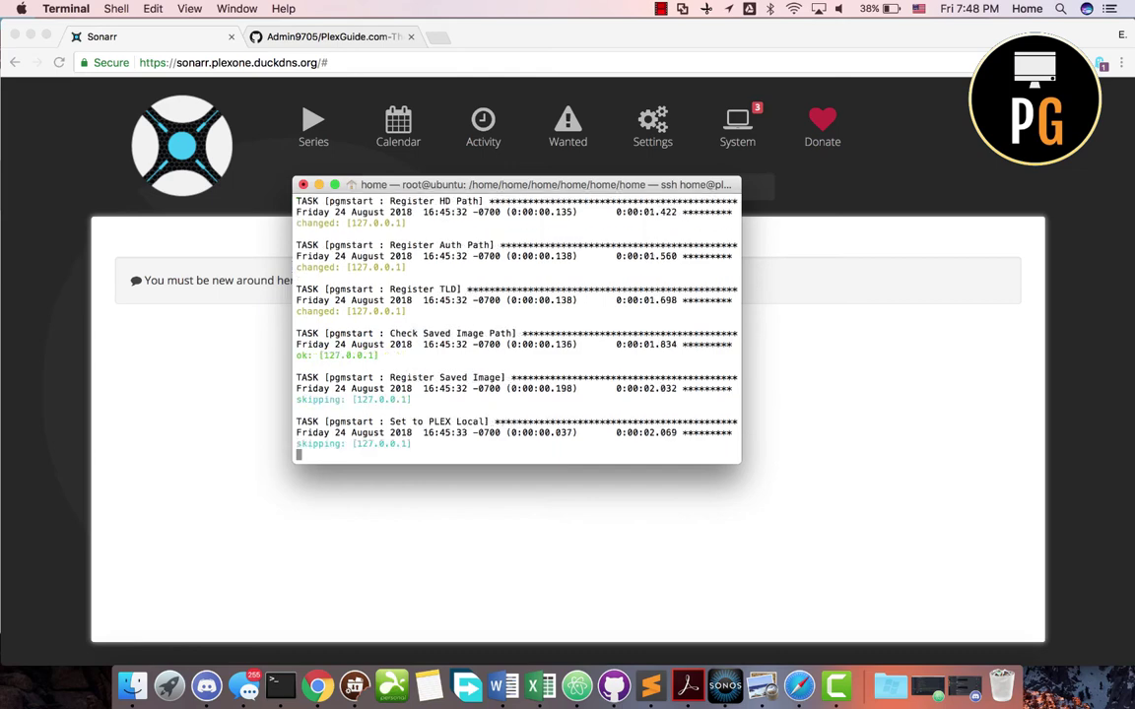
# Return to Chrome and request Sonarr by its local address, 192.168.1.90:8989
pyautogui.click(279, 45)
pyautogui.click(281, 63)
pyautogui.press('BackSpace')
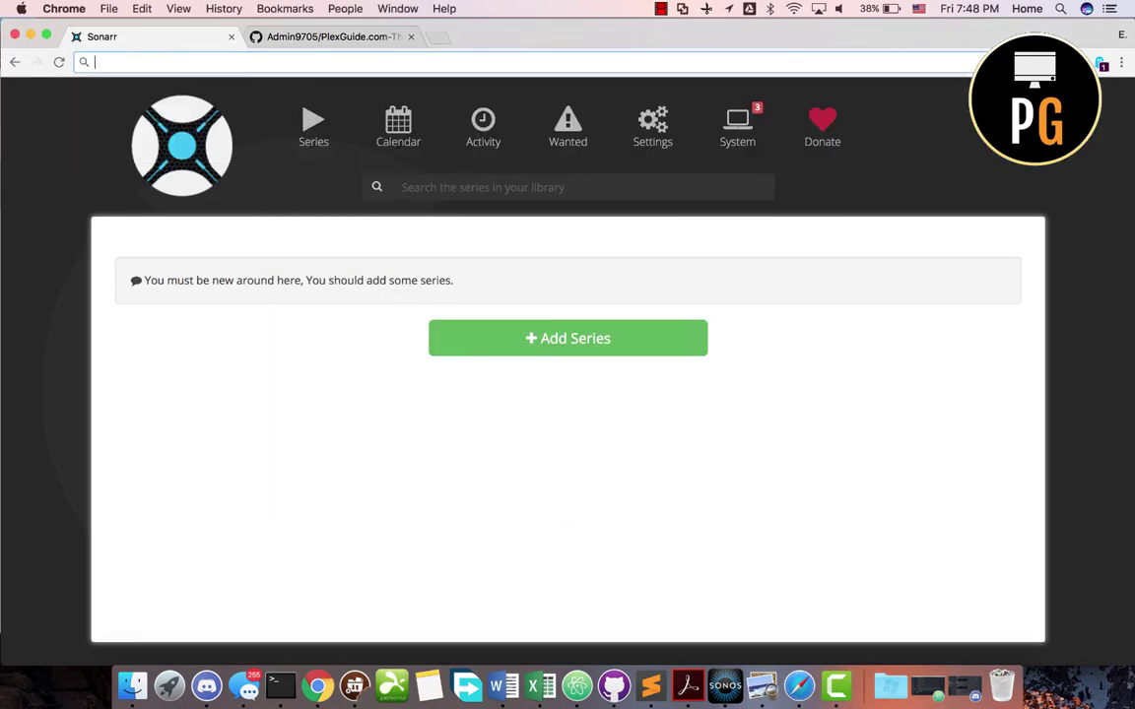
pyautogui.write('192.168.')
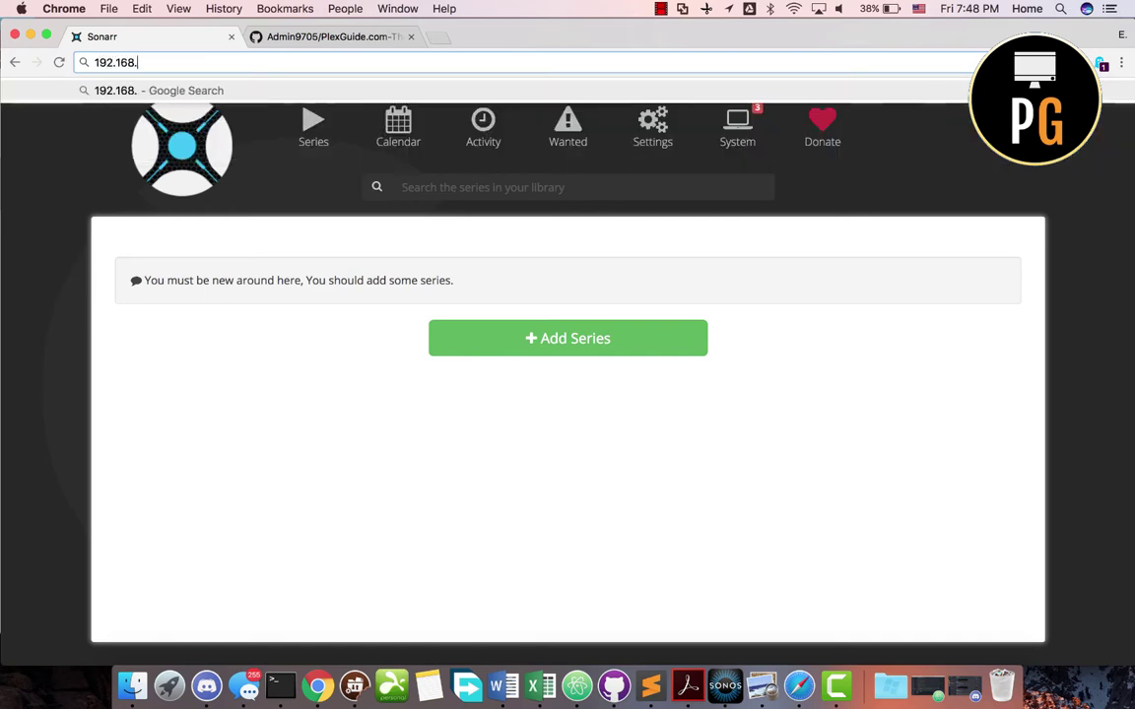
pyautogui.write('1.90:')
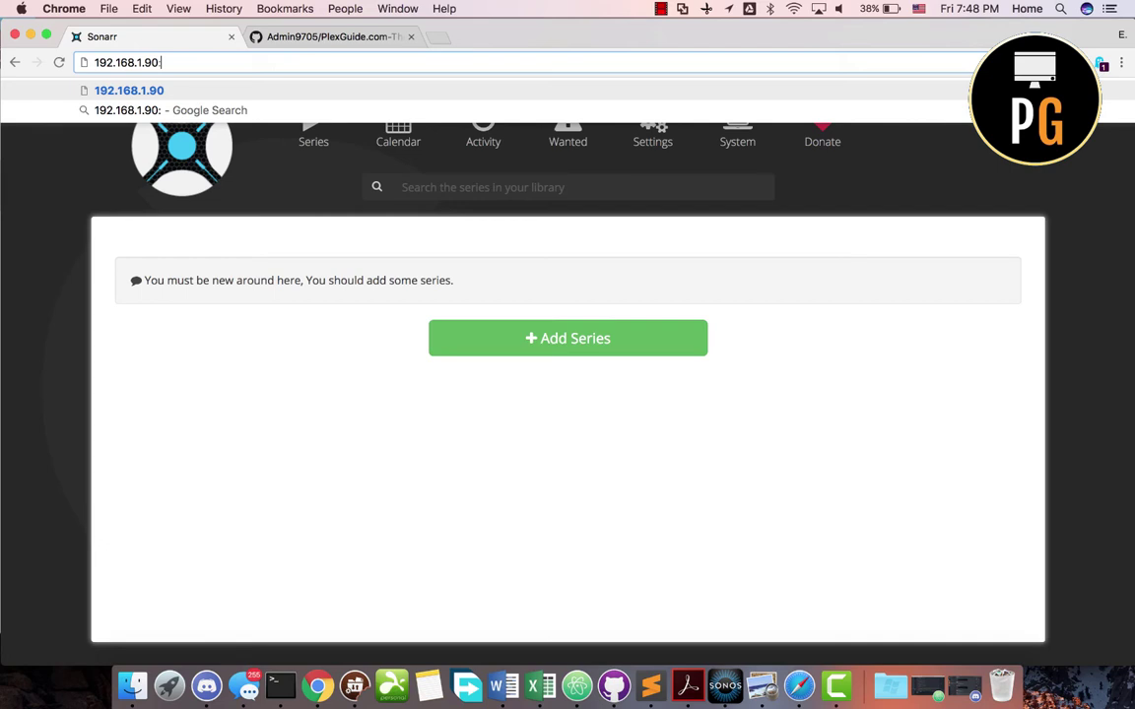
pyautogui.write('8989')
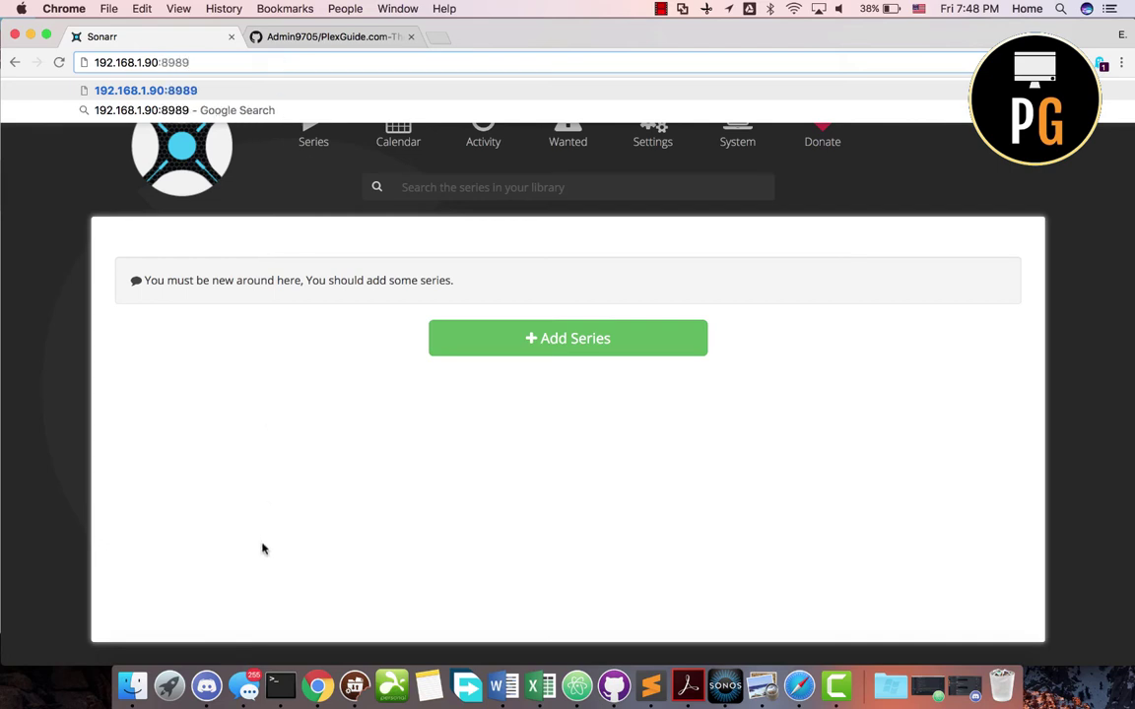
pyautogui.press('Return')
# Check the container rebuild progress in Terminal, and load 192.168.1.90:8989 again in Chrome
pyautogui.click(277, 682)
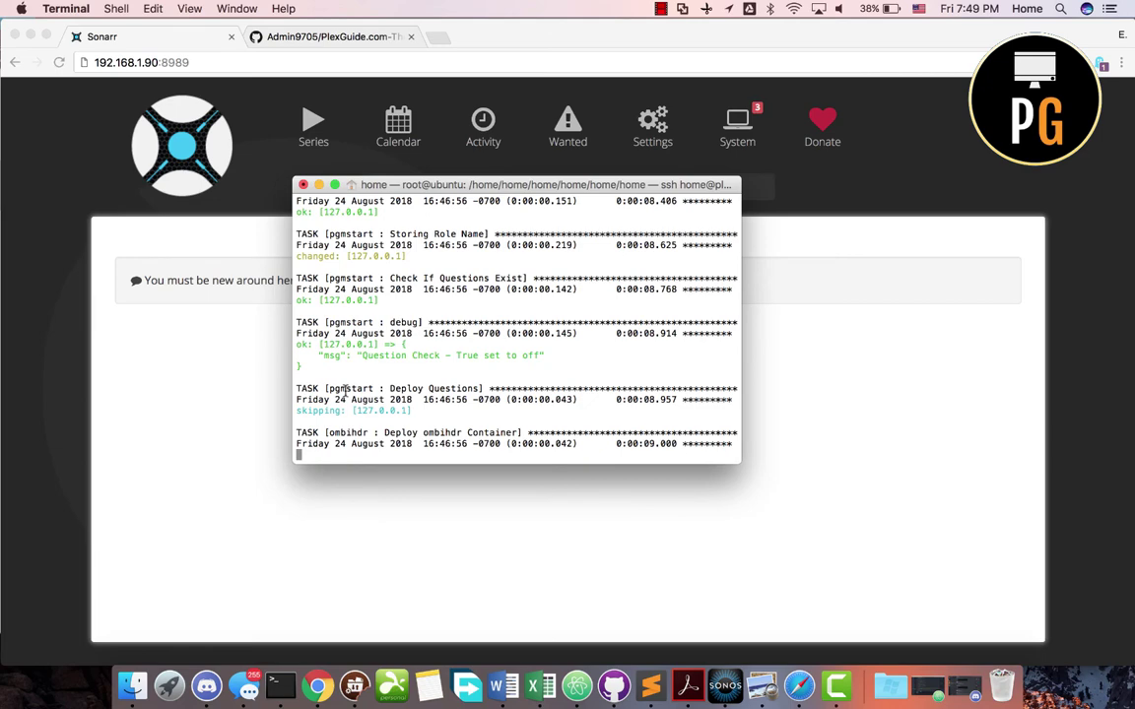
pyautogui.click(183, 60)
pyautogui.click(208, 60)
pyautogui.press('Return')
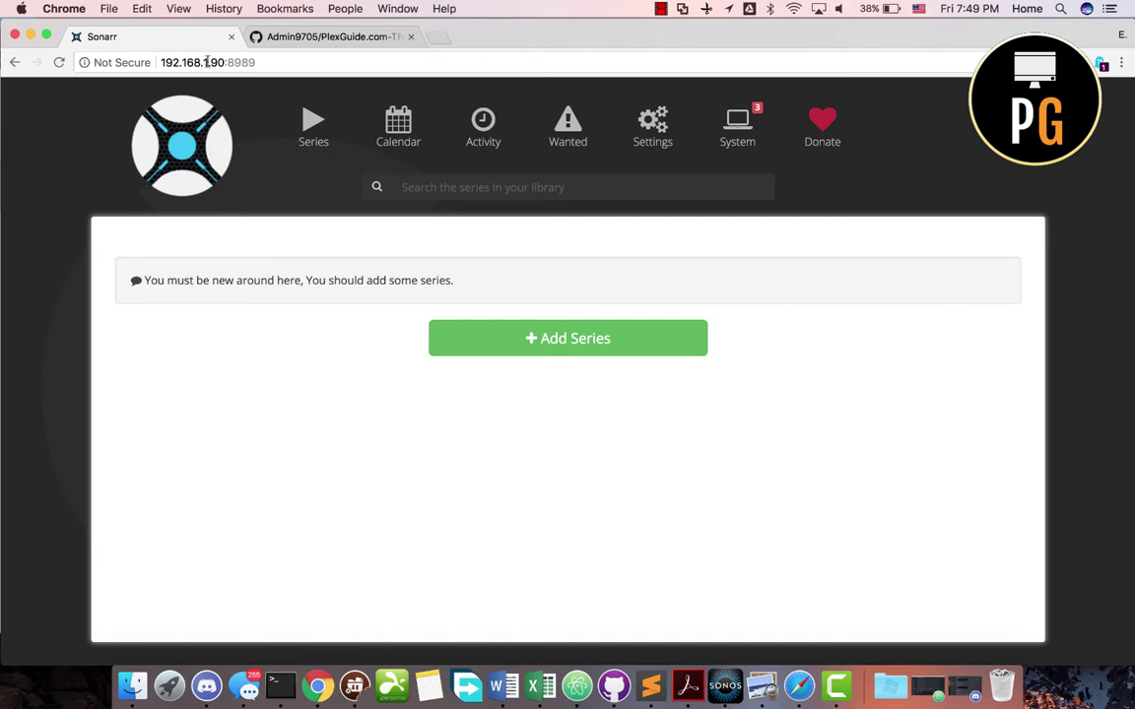
pyautogui.click(207, 62)
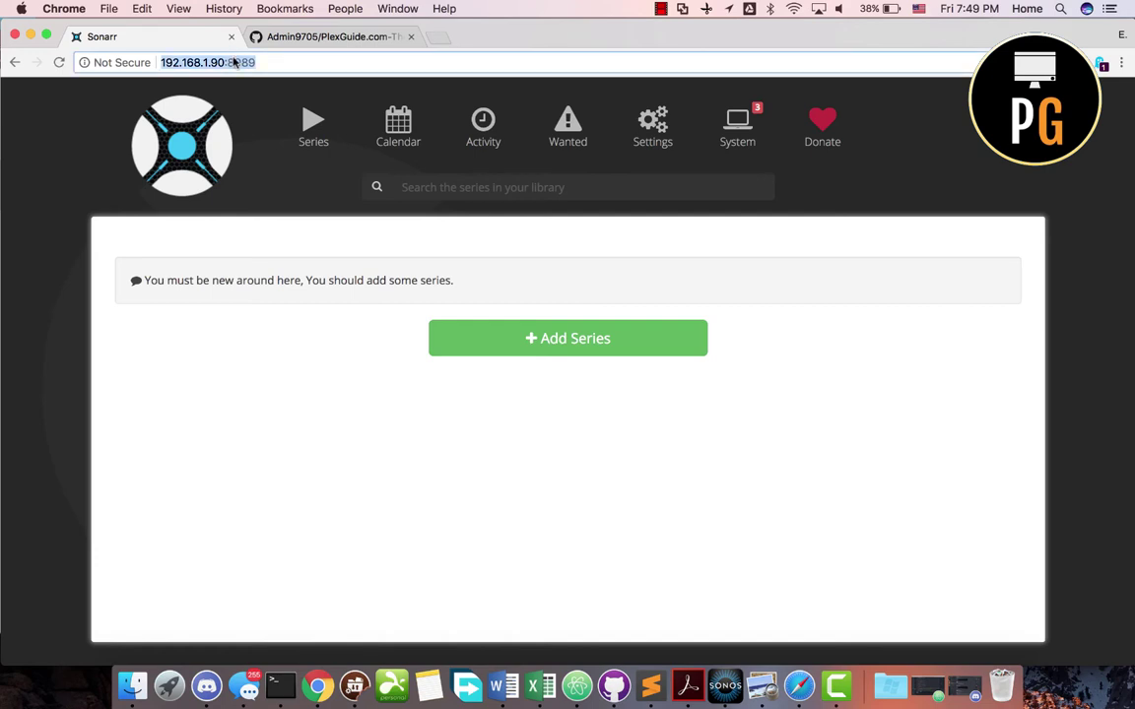
pyautogui.write('plexon')
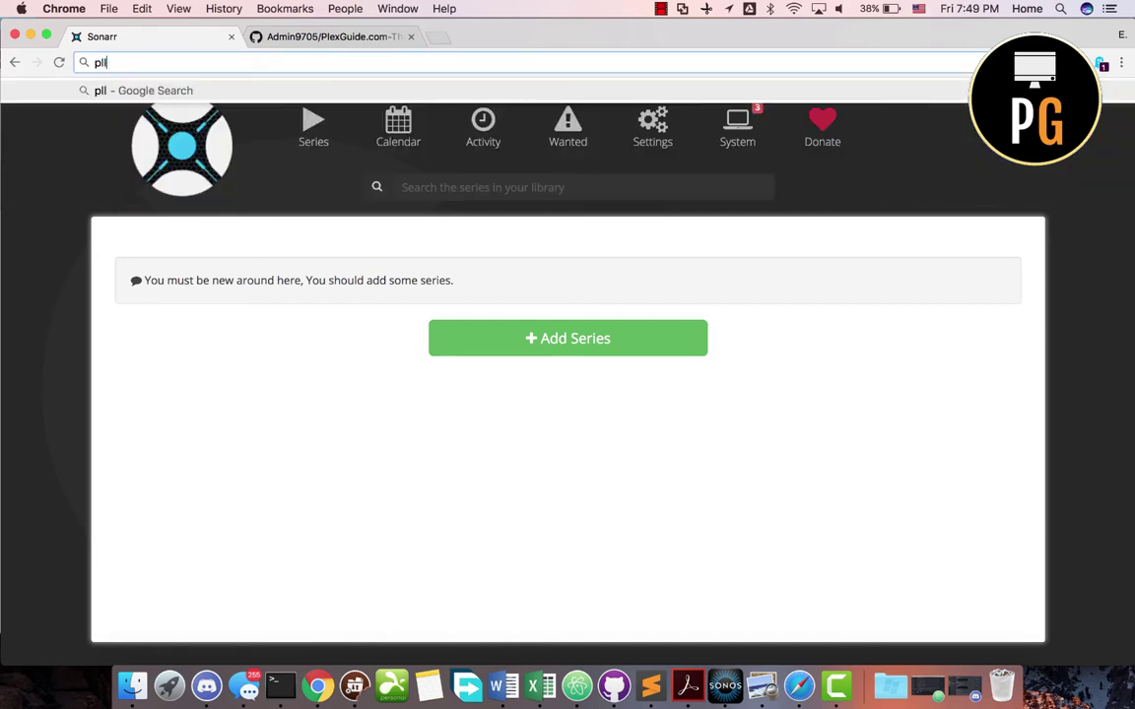
pyautogui.write('e.')
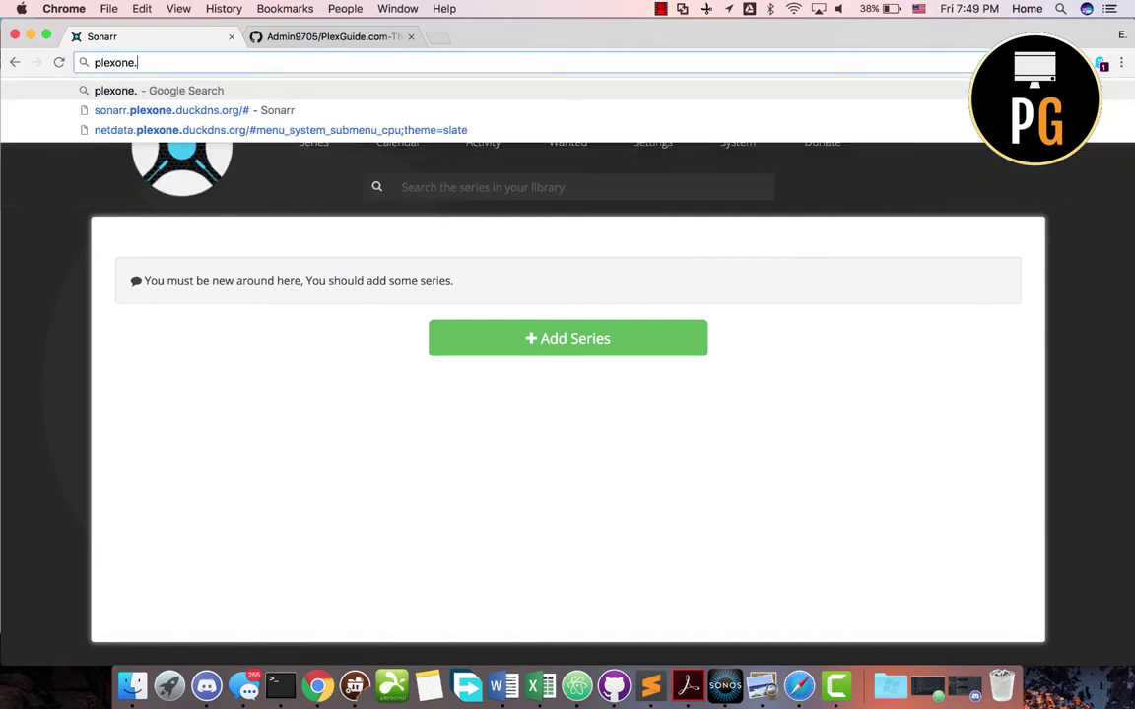
pyautogui.press('Down')
pyautogui.press('Return')
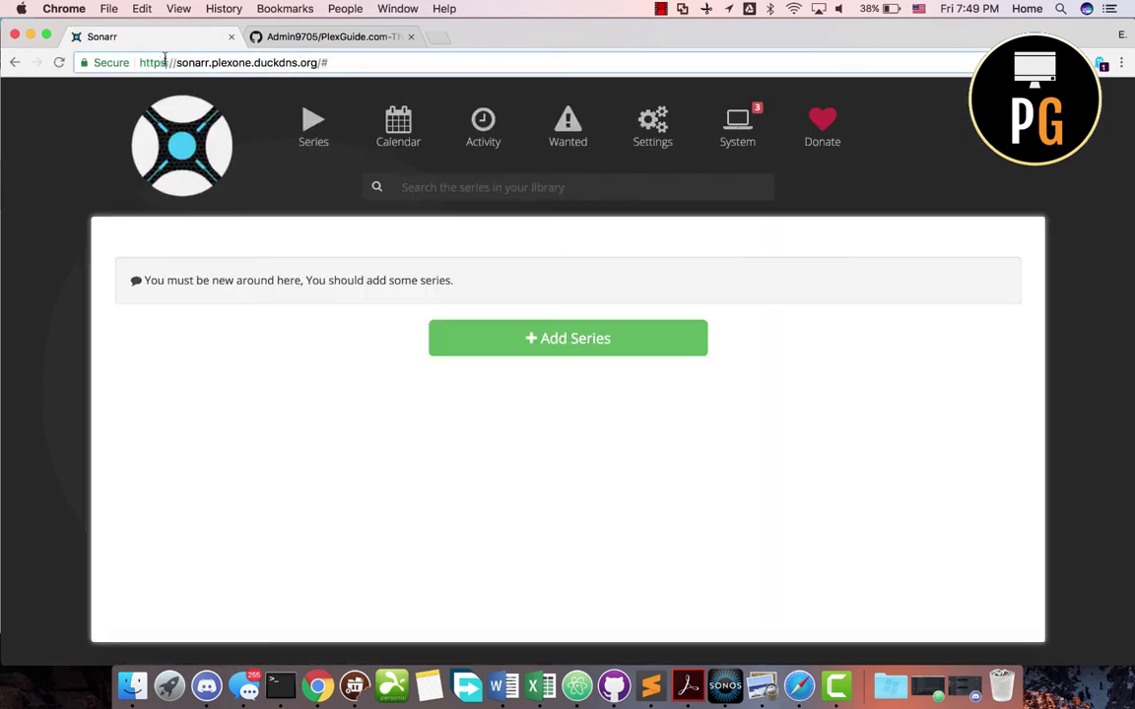
pyautogui.click(165, 63)
pyautogui.press('BackSpace')
pyautogui.click(273, 62)
pyautogui.press('BackSpace')
pyautogui.press('BackSpace')
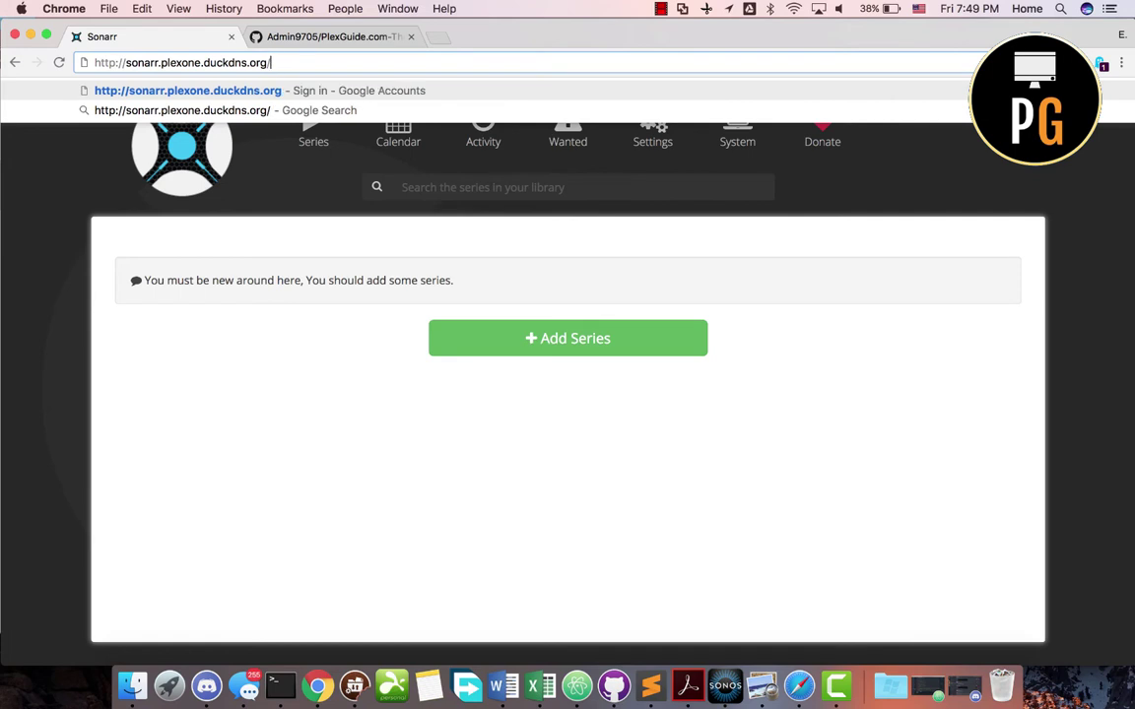
pyautogui.write(':8989')
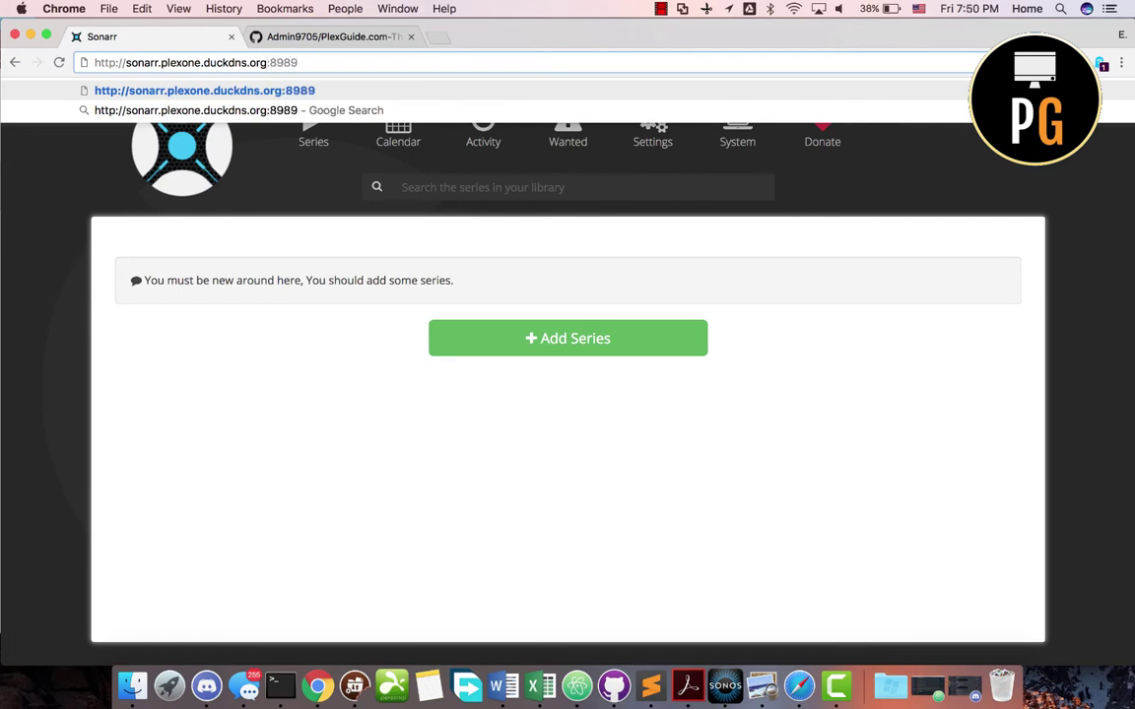
pyautogui.press('Return')
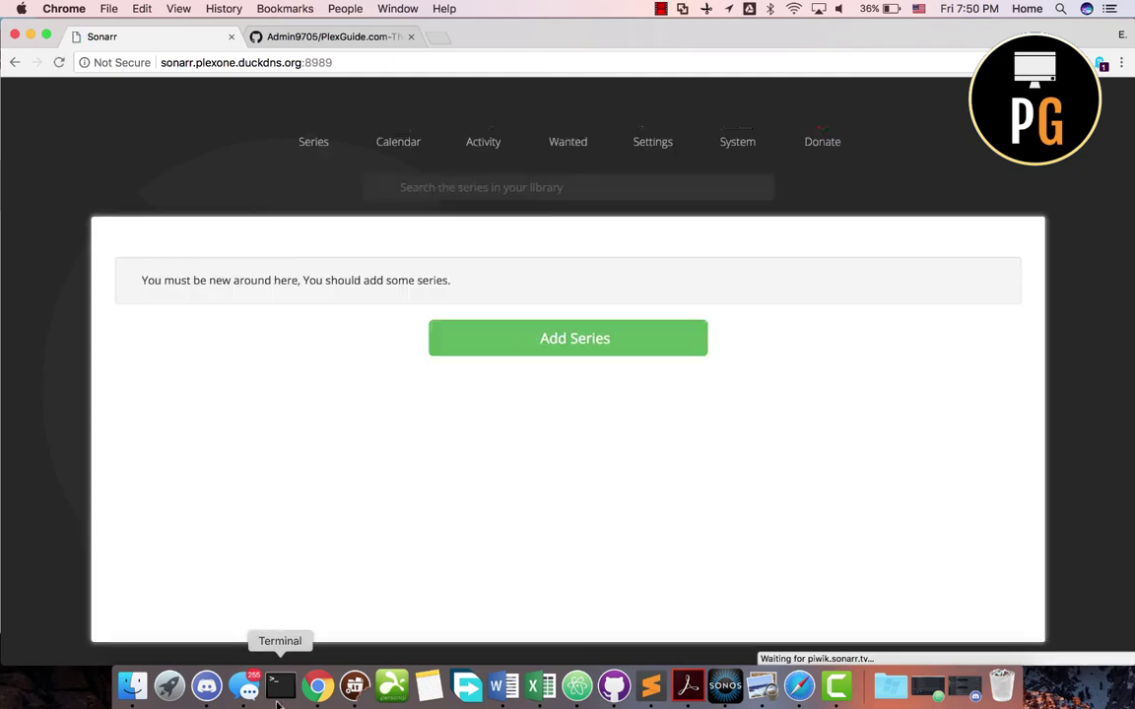
# Switch to Terminal, continue past the container rebuild, and exit Port Guard to the PlexGuide main menu without further changes
pyautogui.click(280, 685)
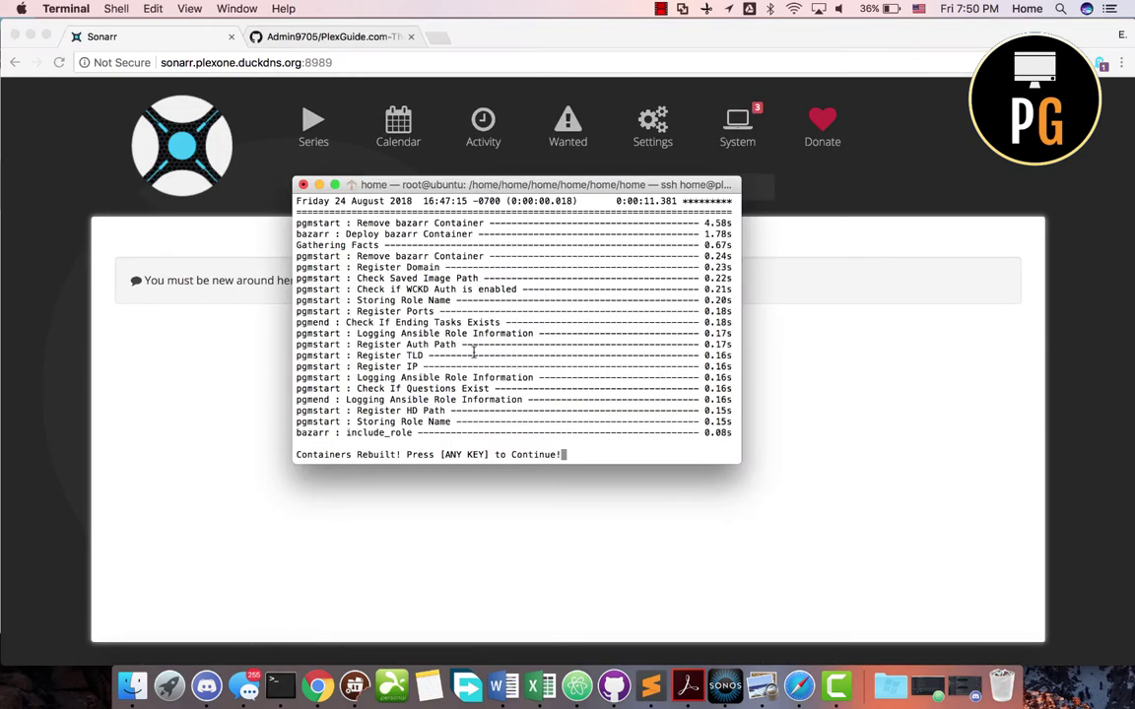
pyautogui.press('Return')
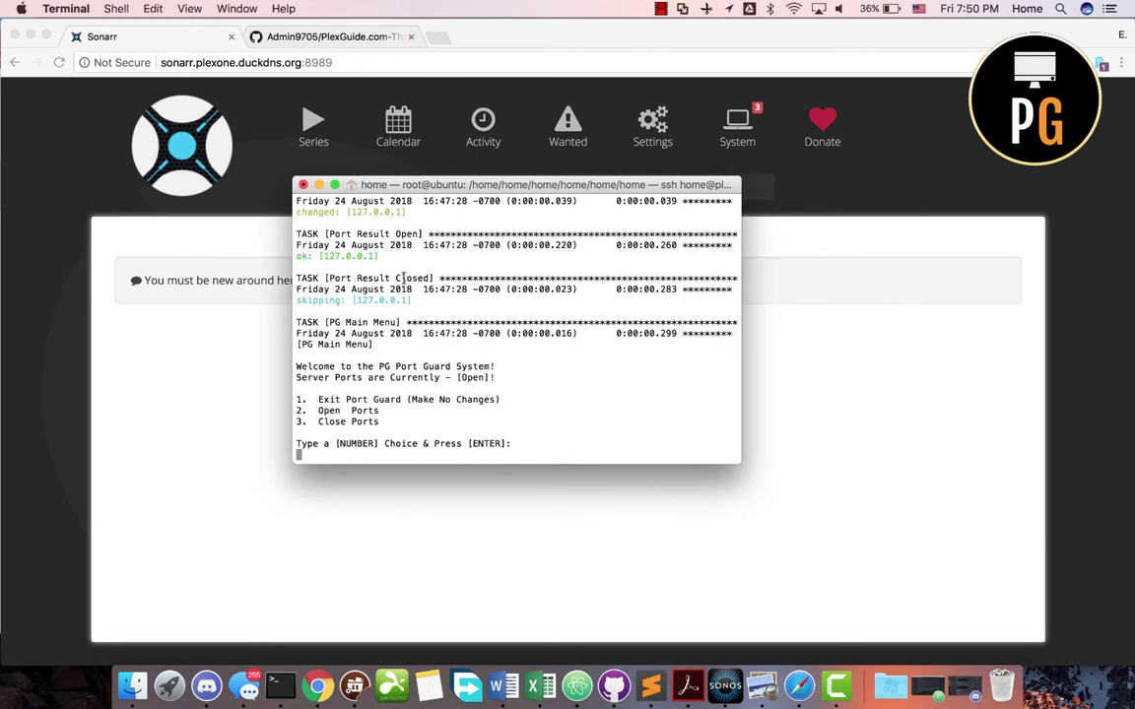
pyautogui.write('1')
pyautogui.press('Return')
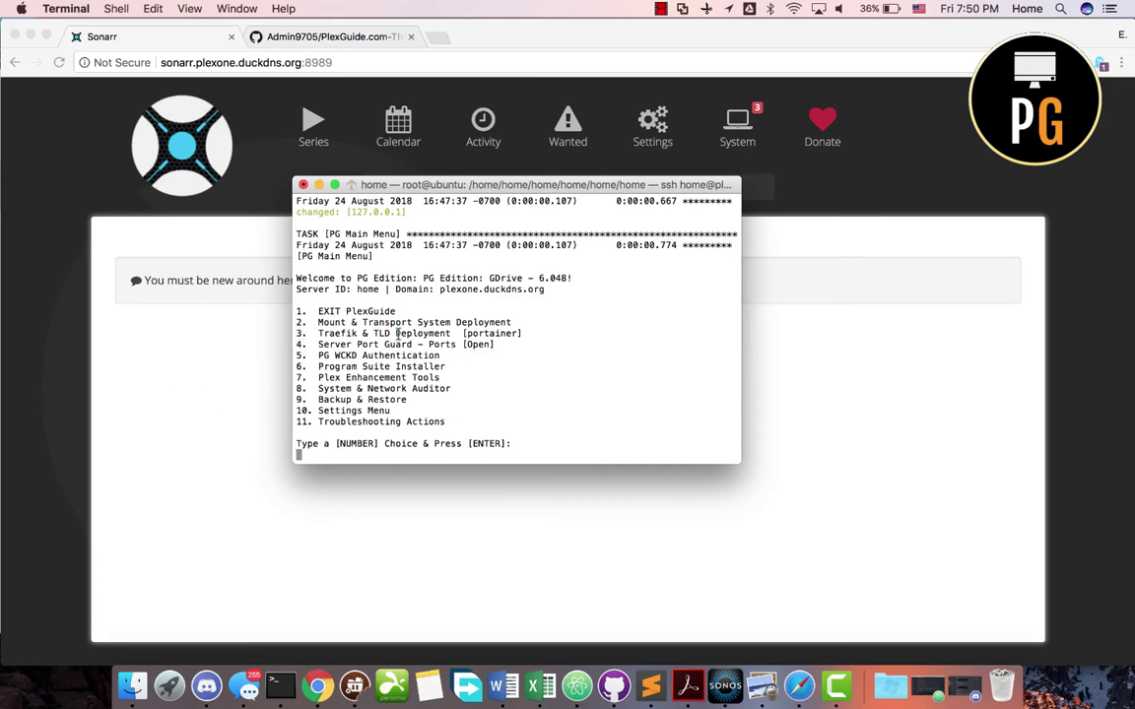
# Open Traefik & TLD Deployment and start Deploy TLD App: Top Level Domain Application
pyautogui.write('3')
pyautogui.press('Return')
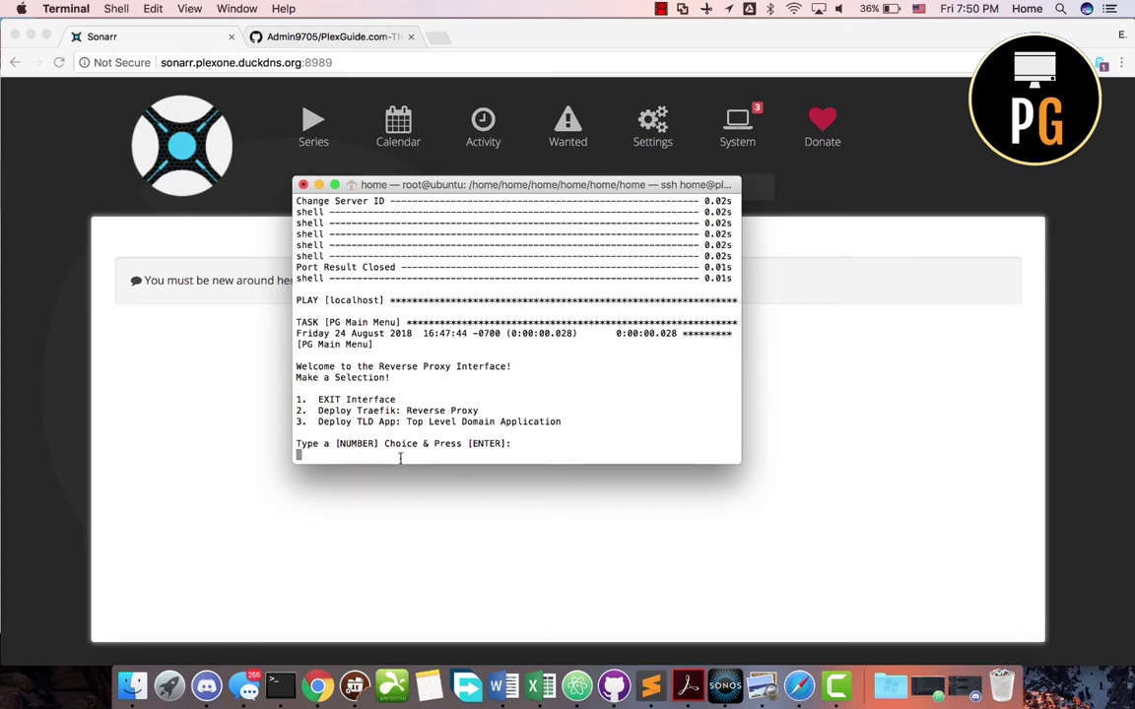
pyautogui.write('1')
pyautogui.press('Return')
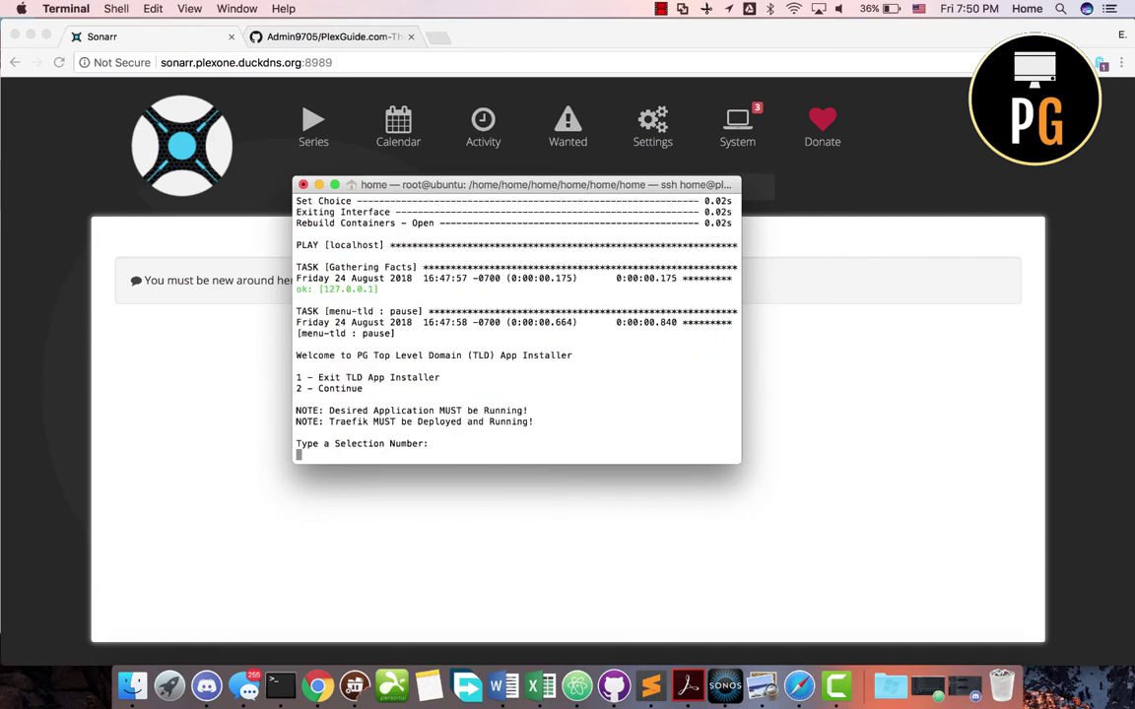
# Continue with the TLD App Installer and assign netdata as the top level domain application
pyautogui.write('2')
pyautogui.press('Return')
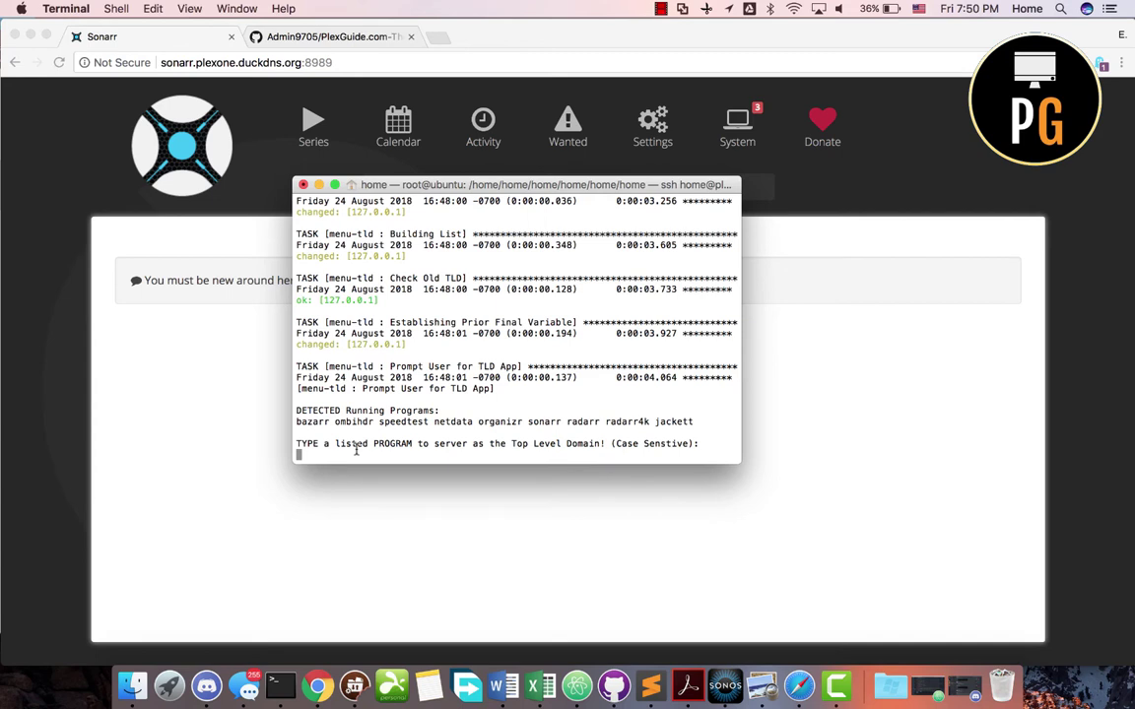
pyautogui.write('n')
pyautogui.press('BackSpace')
pyautogui.write('netdata')
pyautogui.press('Return')
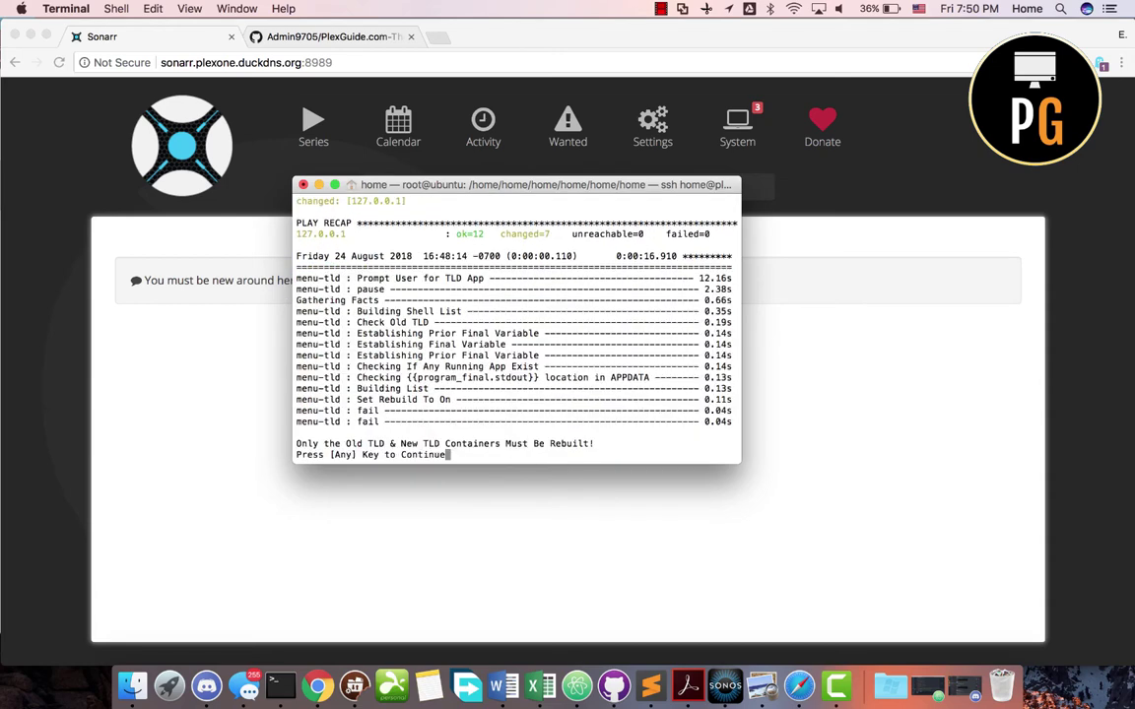
# Rebuild the old and new TLD containers without WCKD Auth for portainer, and return to the Reverse Proxy interface
pyautogui.press('Return')
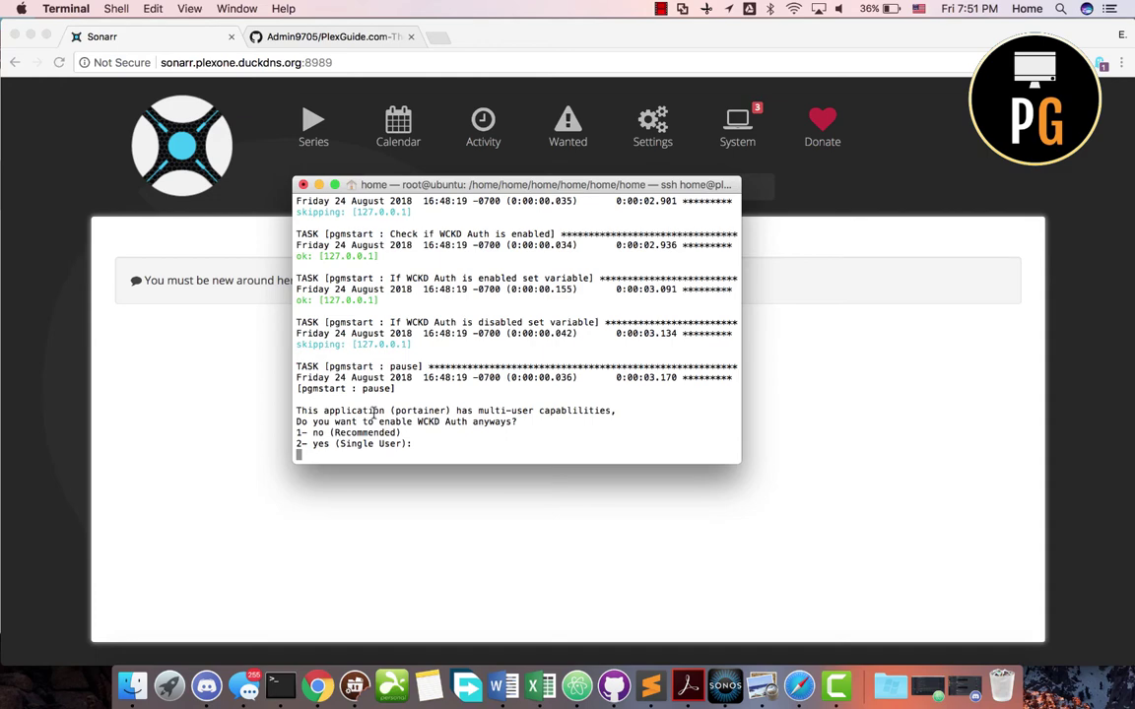
pyautogui.write('1')
pyautogui.press('Return')
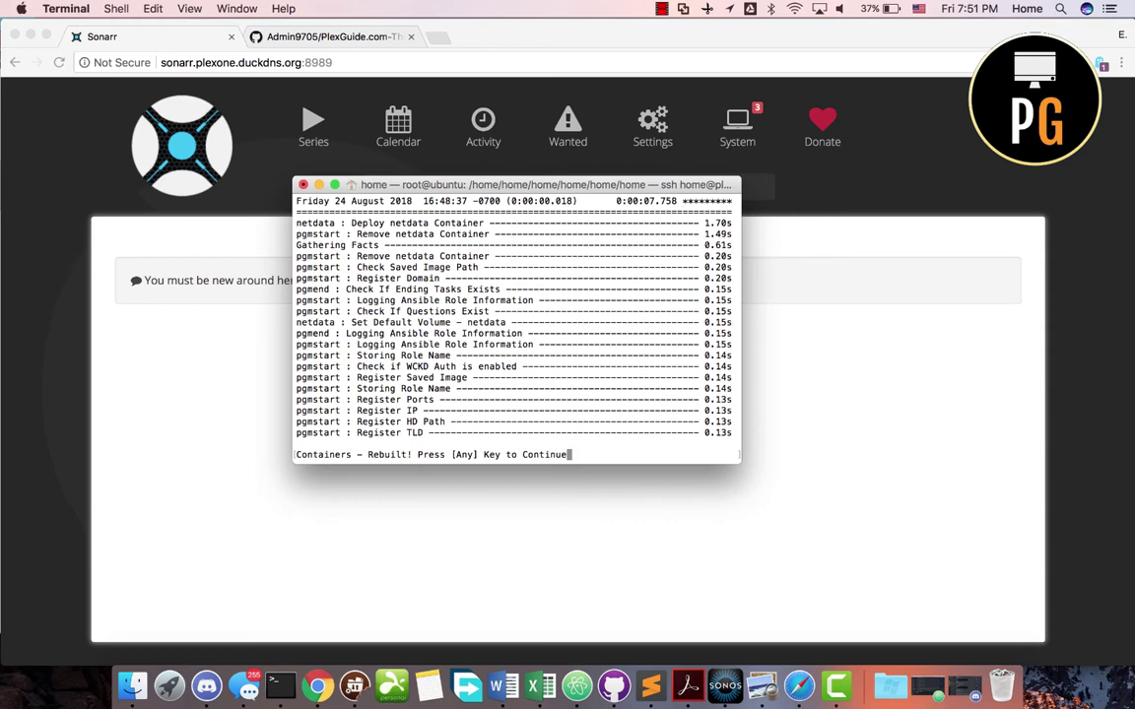
pyautogui.press('Return')
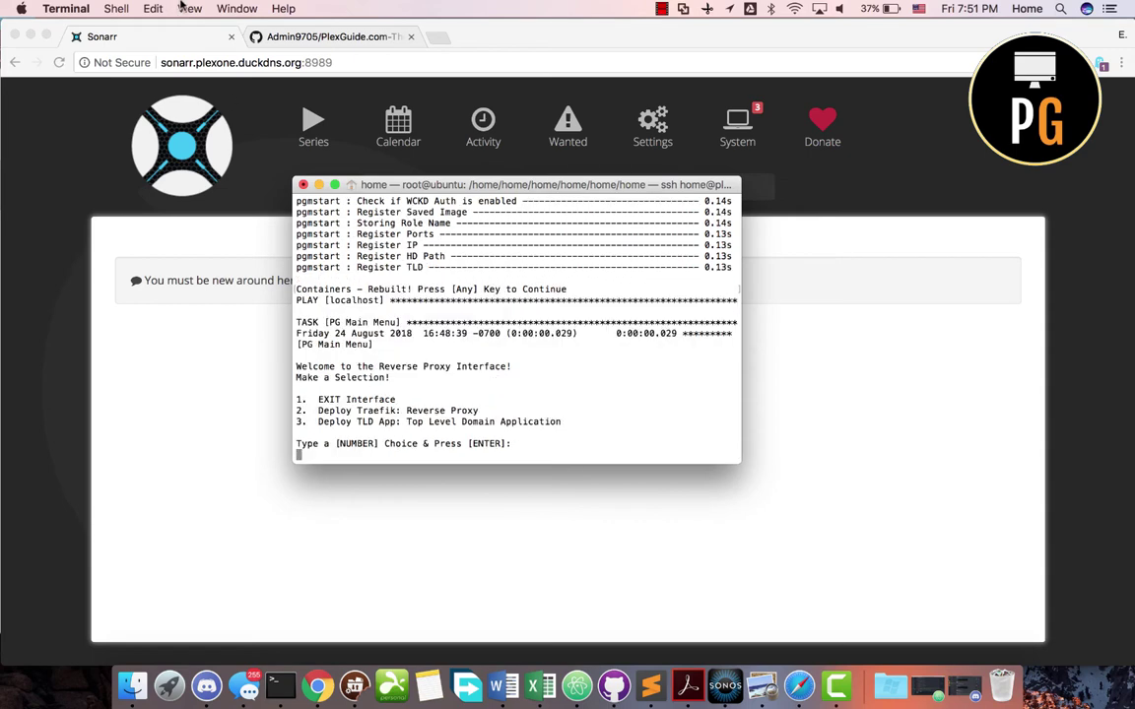
# Switch to Chrome, remove port 8989 from the Sonarr address and load sonarr.plexone.duckdns.org
pyautogui.click(234, 59)
pyautogui.click(332, 65)
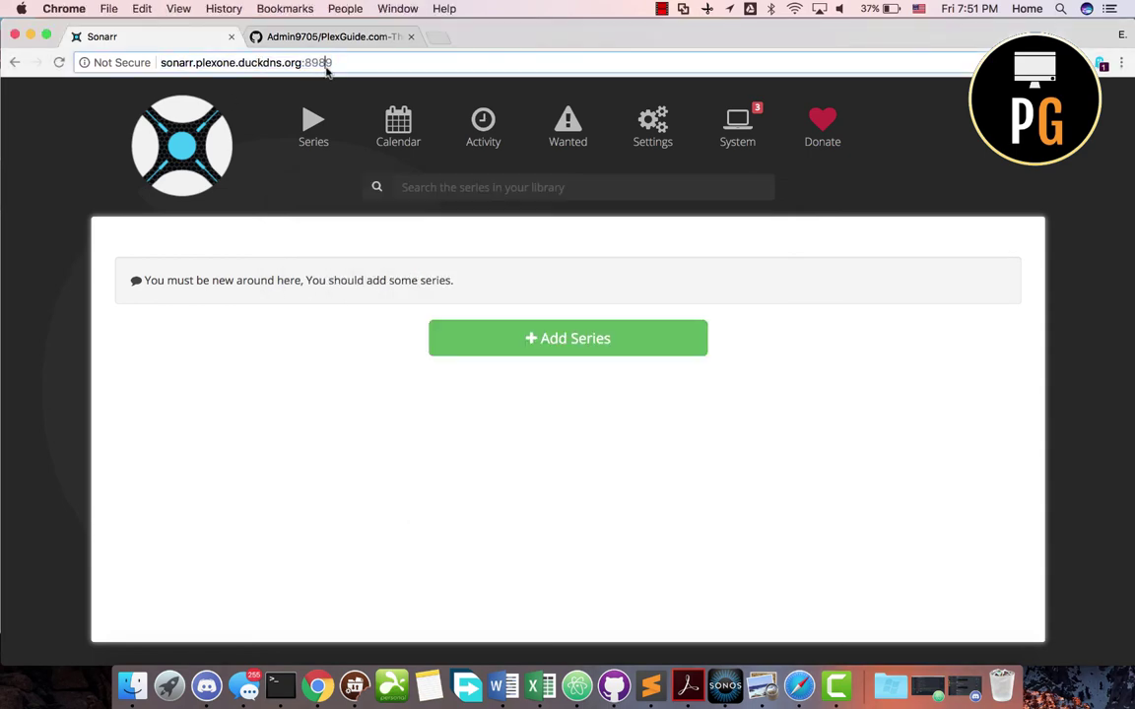
pyautogui.moveTo(333, 65); pyautogui.dragTo(301, 65)
pyautogui.press('BackSpace')
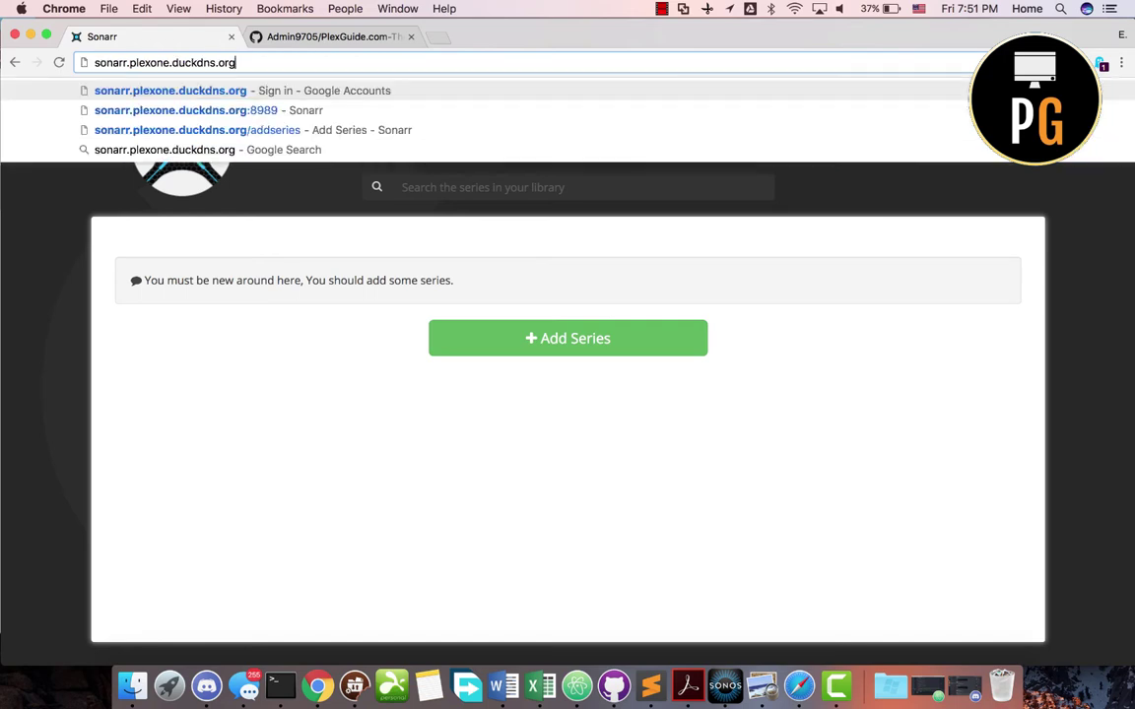
pyautogui.press('Return')
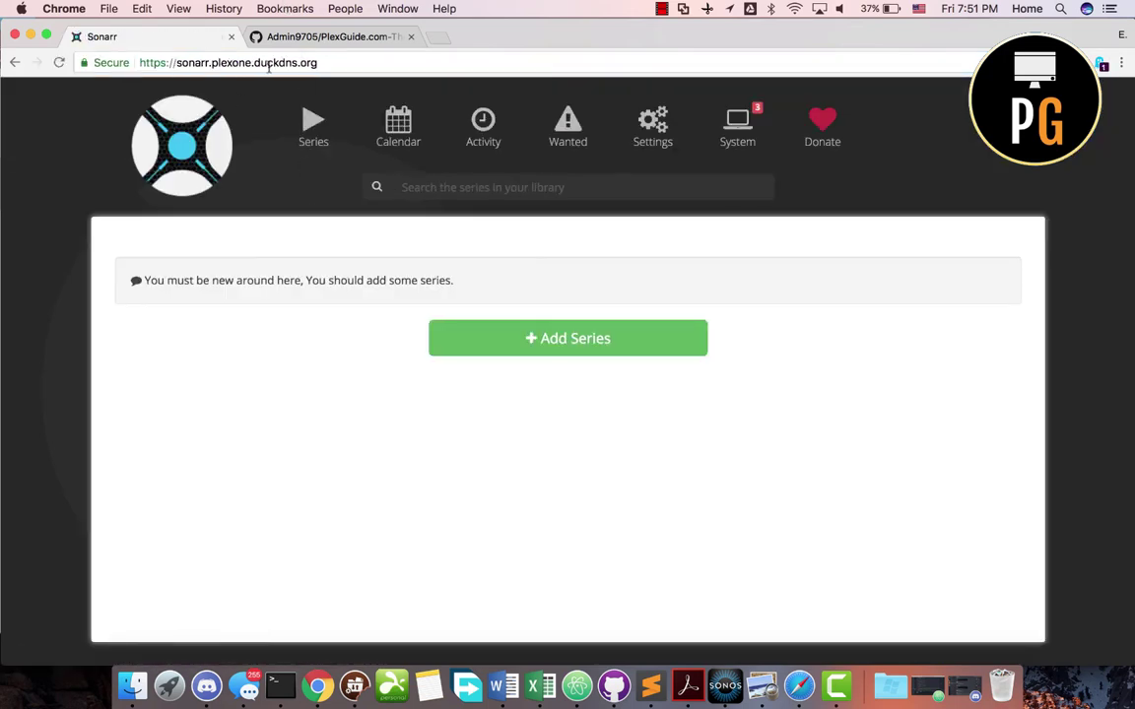
pyautogui.click(211, 65)
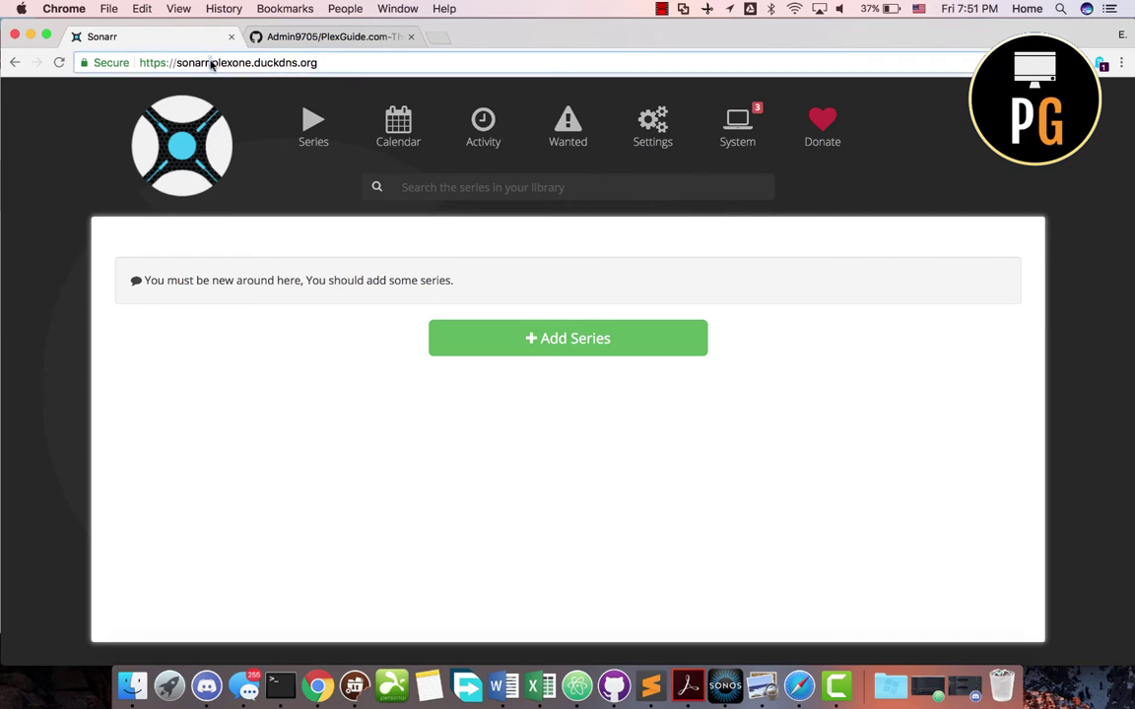
pyautogui.press('Delete')
pyautogui.press('Delete')
pyautogui.press('Delete')
pyautogui.press('Delete')
pyautogui.press('BackSpace')
pyautogui.press('BackSpace')
pyautogui.press('BackSpace')
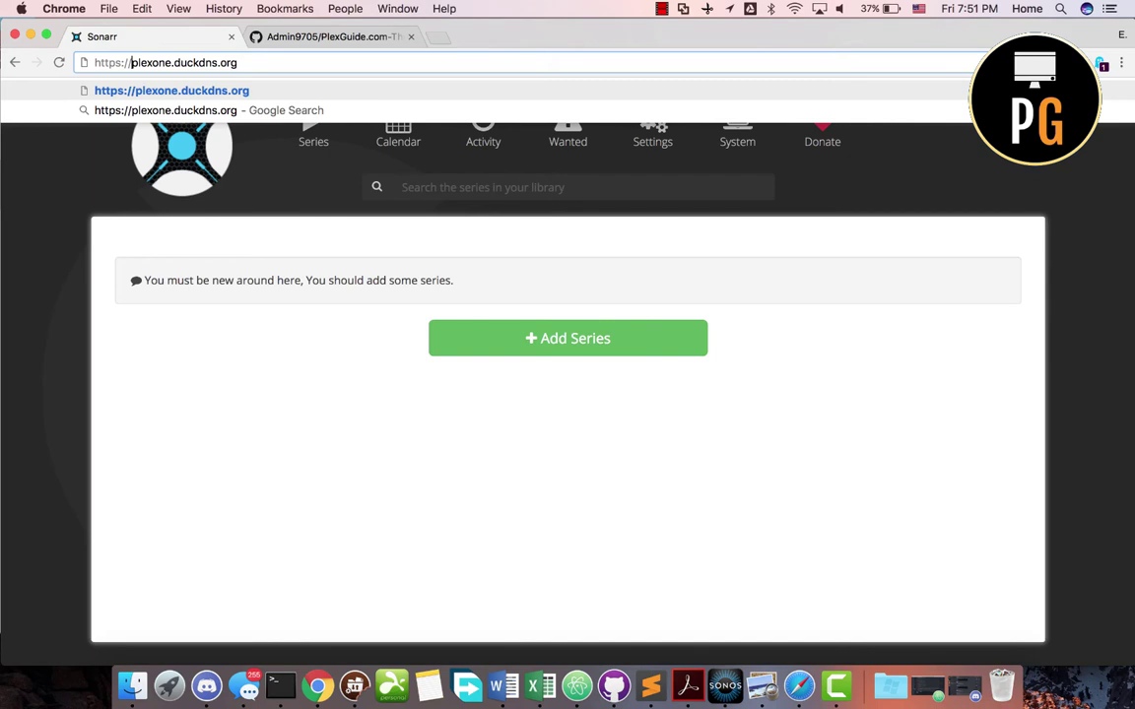
pyautogui.press('Return')
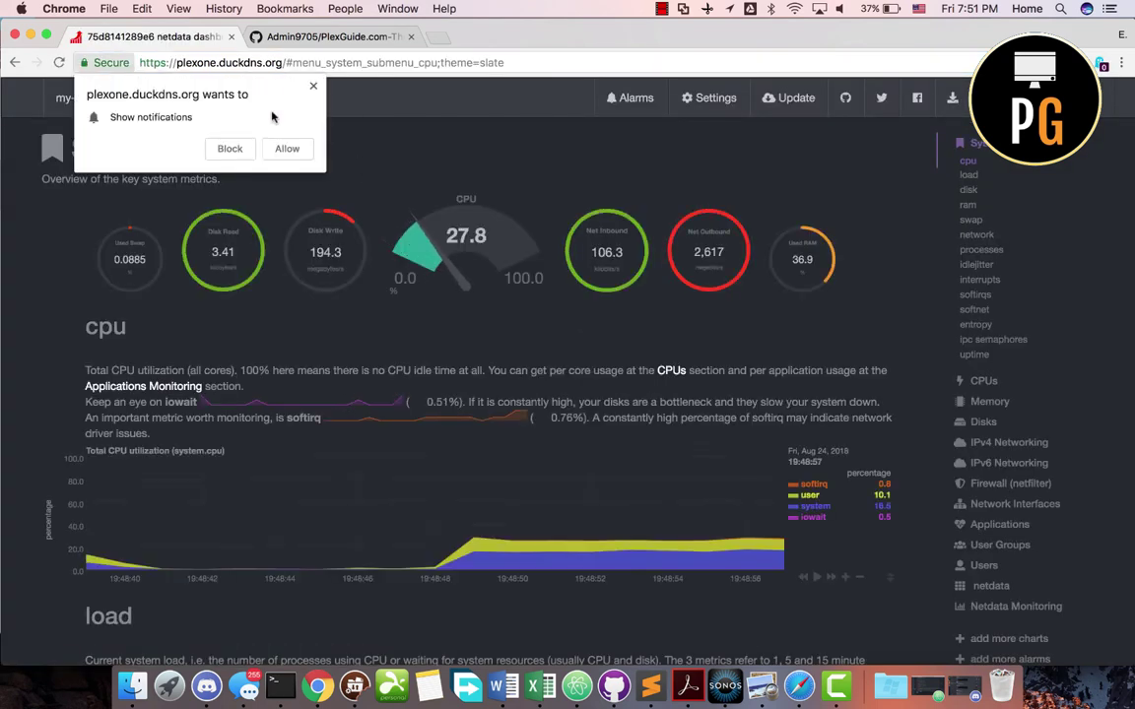
pyautogui.click(313, 86)
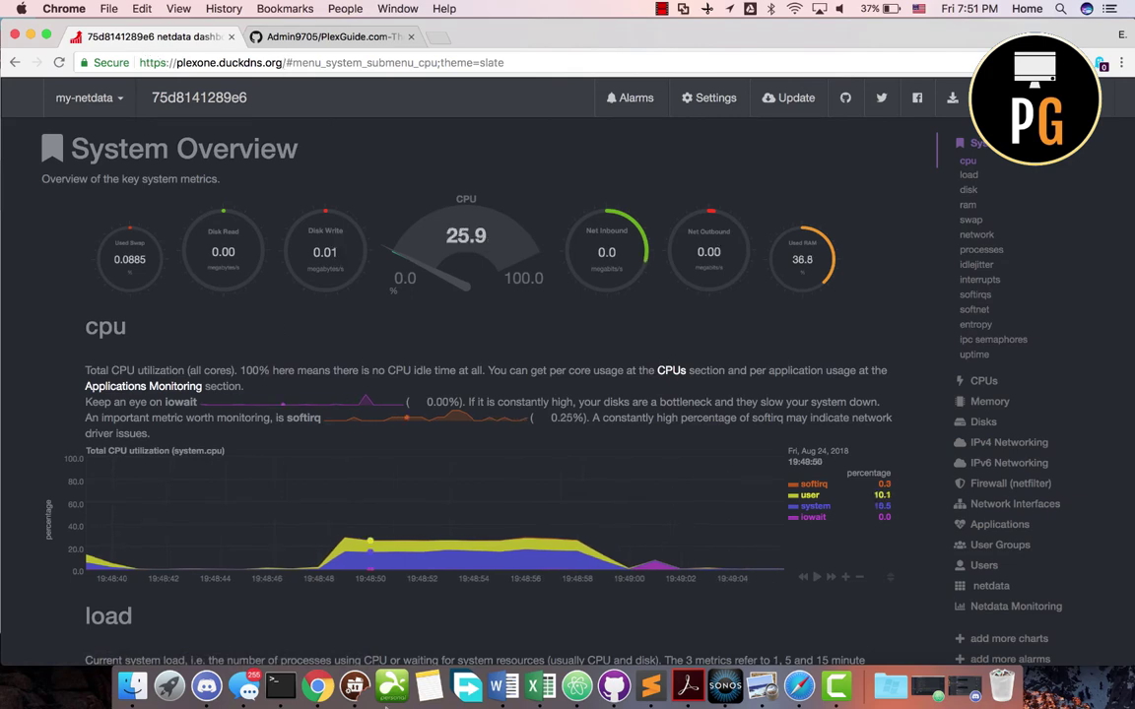
# Switch to Terminal and go through Deploy Traefik: Reverse Proxy up to the domain provider choice, keeping the existing domain
pyautogui.click(280, 687)
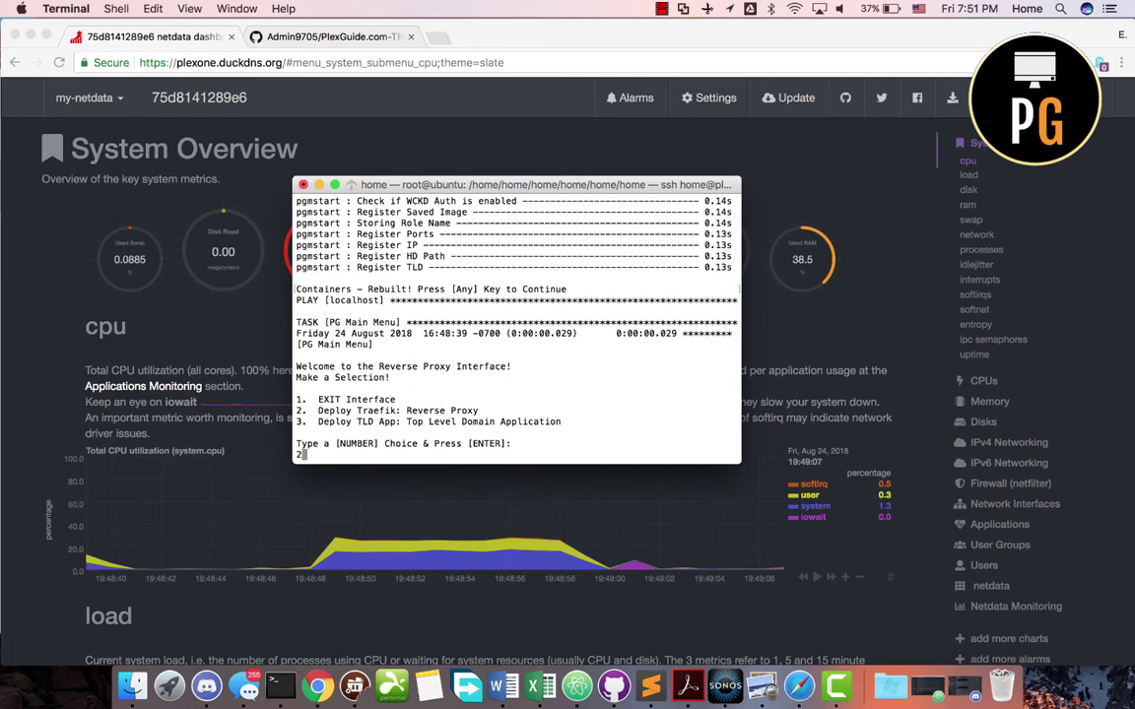
pyautogui.write('1')
pyautogui.press('Return')
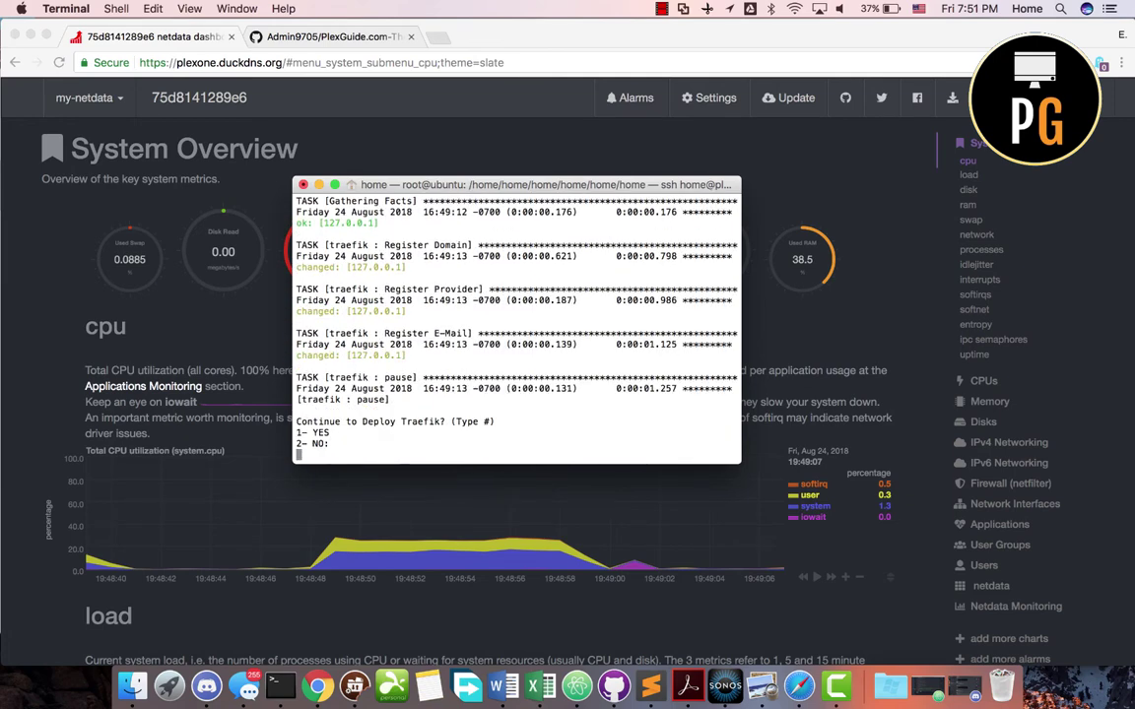
pyautogui.write('1')
pyautogui.press('Return')
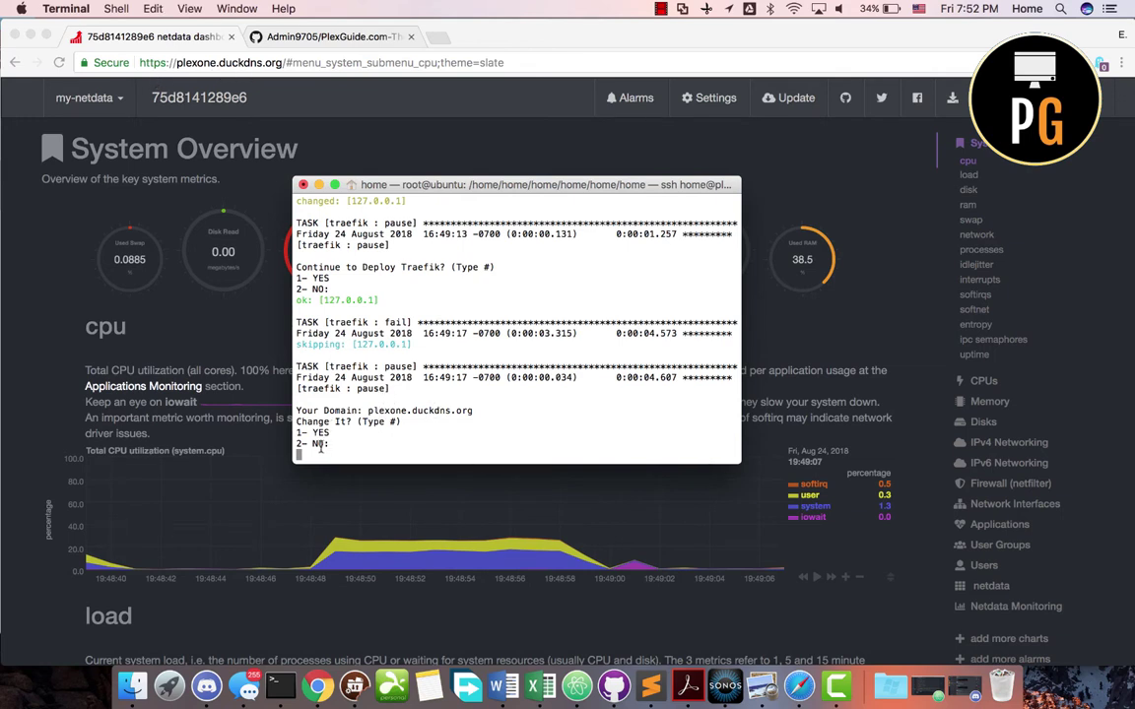
pyautogui.write('2')
pyautogui.press('Return')
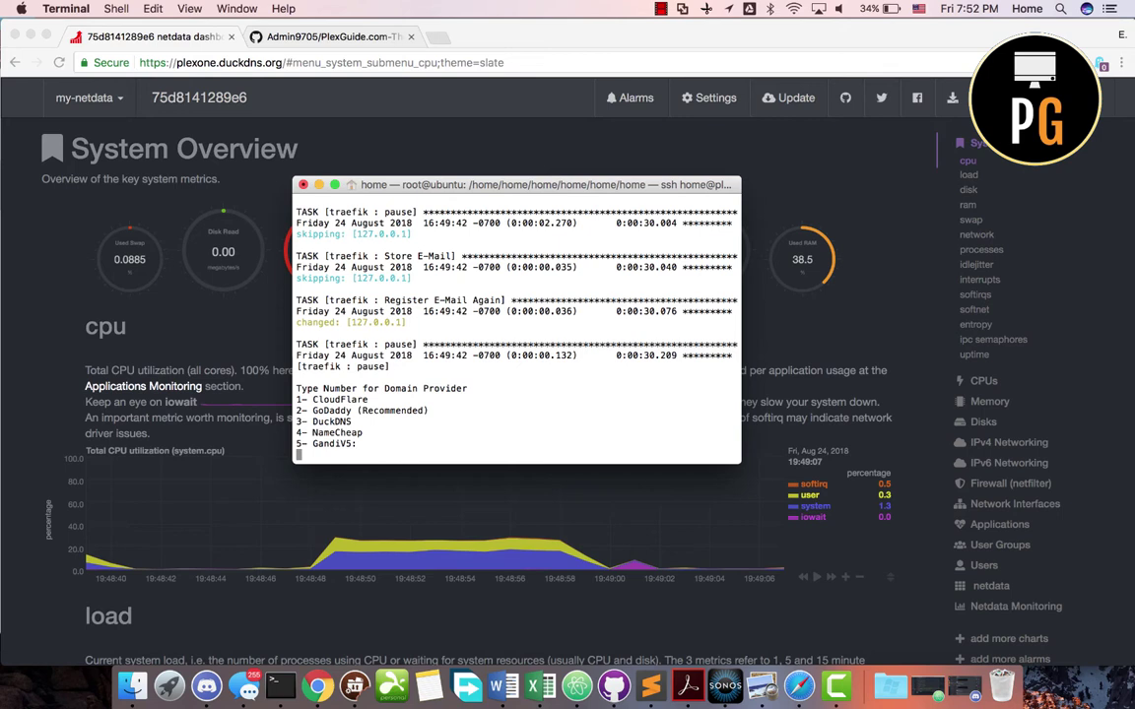
# Abort the Traefik deployment at the domain provider choice and exit the Reverse Proxy interface to the PlexGuide main menu
pyautogui.write('3')
pyautogui.press('BackSpace')
pyautogui.hotkey('ctrl', 'c')
pyautogui.hotkey('ctrl', 'c')
pyautogui.press('a')
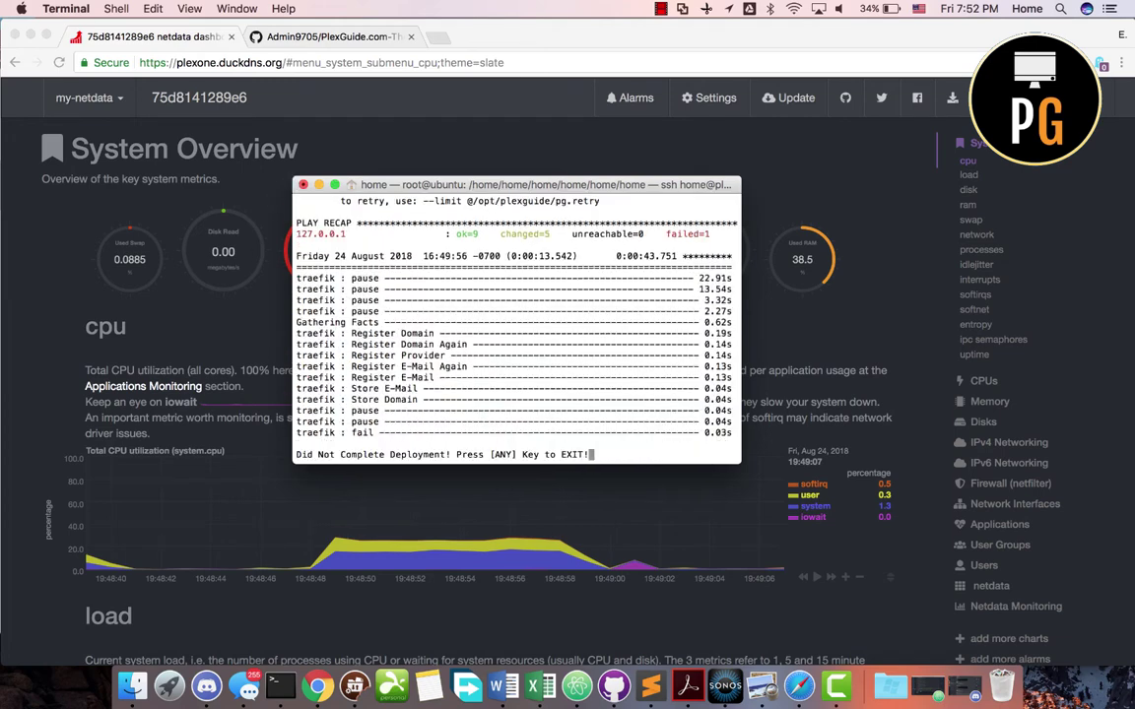
pyautogui.press('Return')
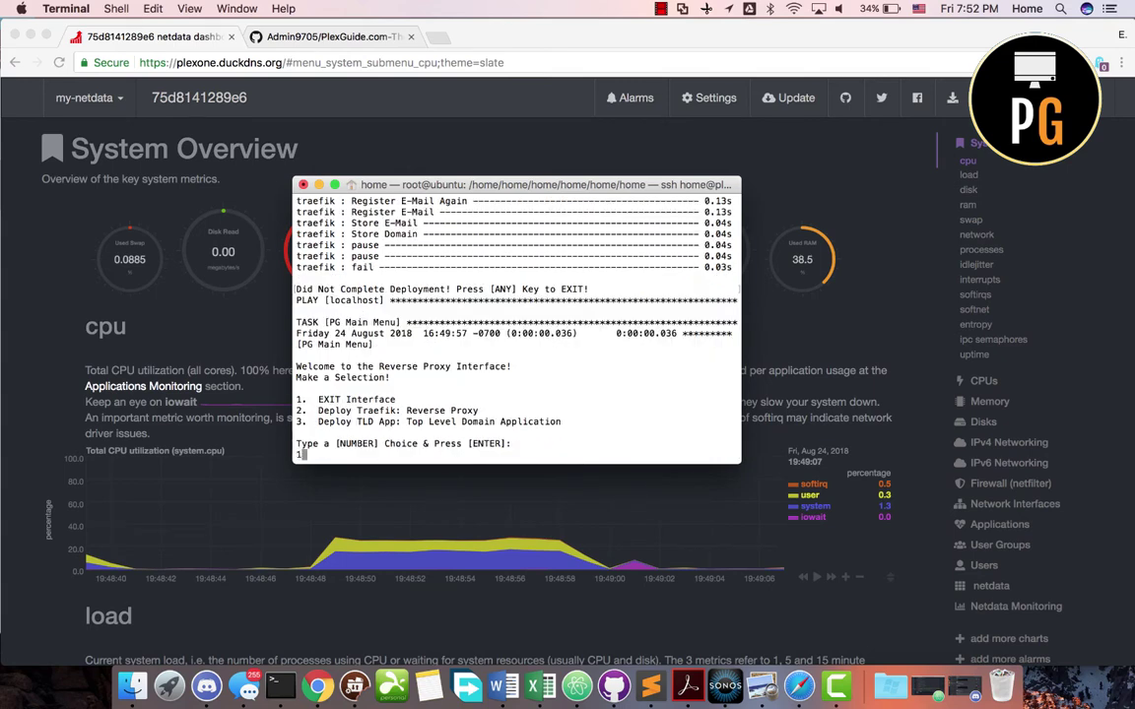
pyautogui.write('2')
pyautogui.press('Return')
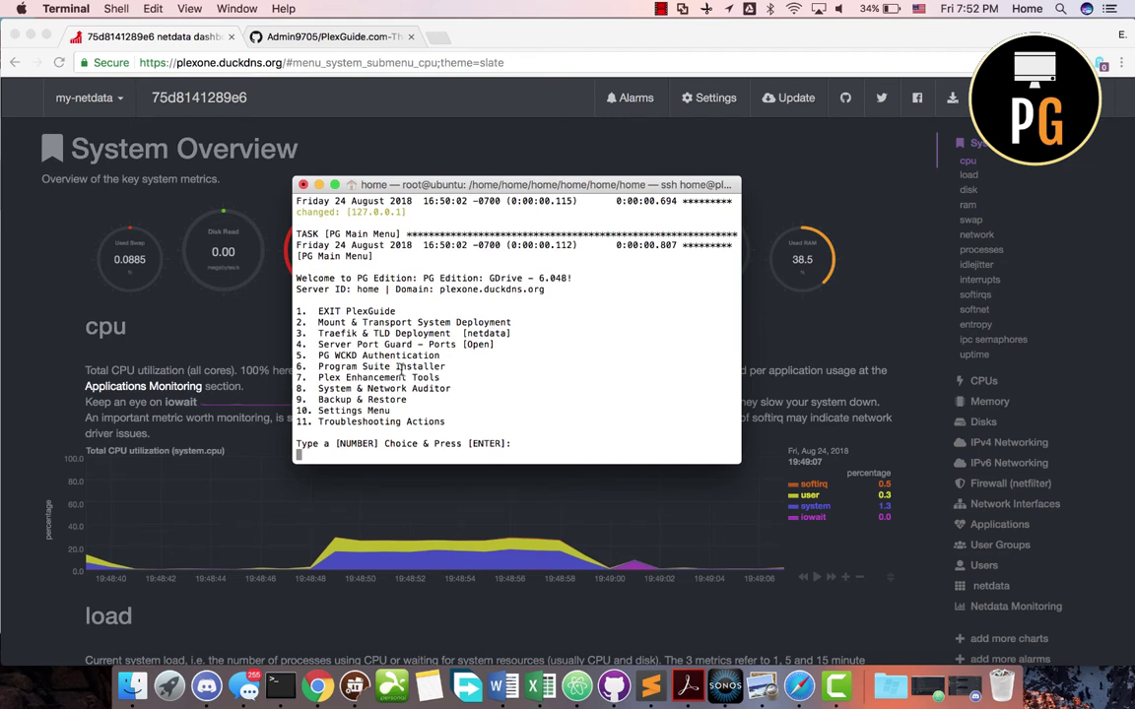
# Open PG WCKD Authentication, choose Enable with the W.C.K.D. provider, and abort the setup at the allowed e-mails entry
pyautogui.write('5')
pyautogui.press('Return')
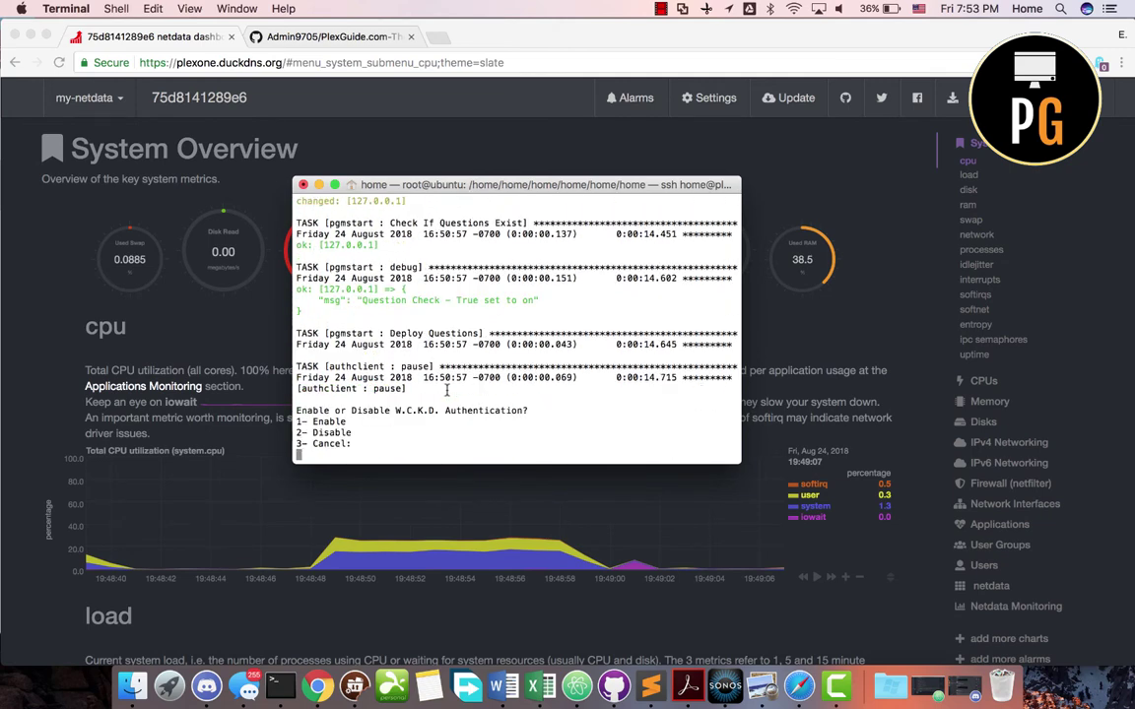
pyautogui.write('1')
pyautogui.press('Return')
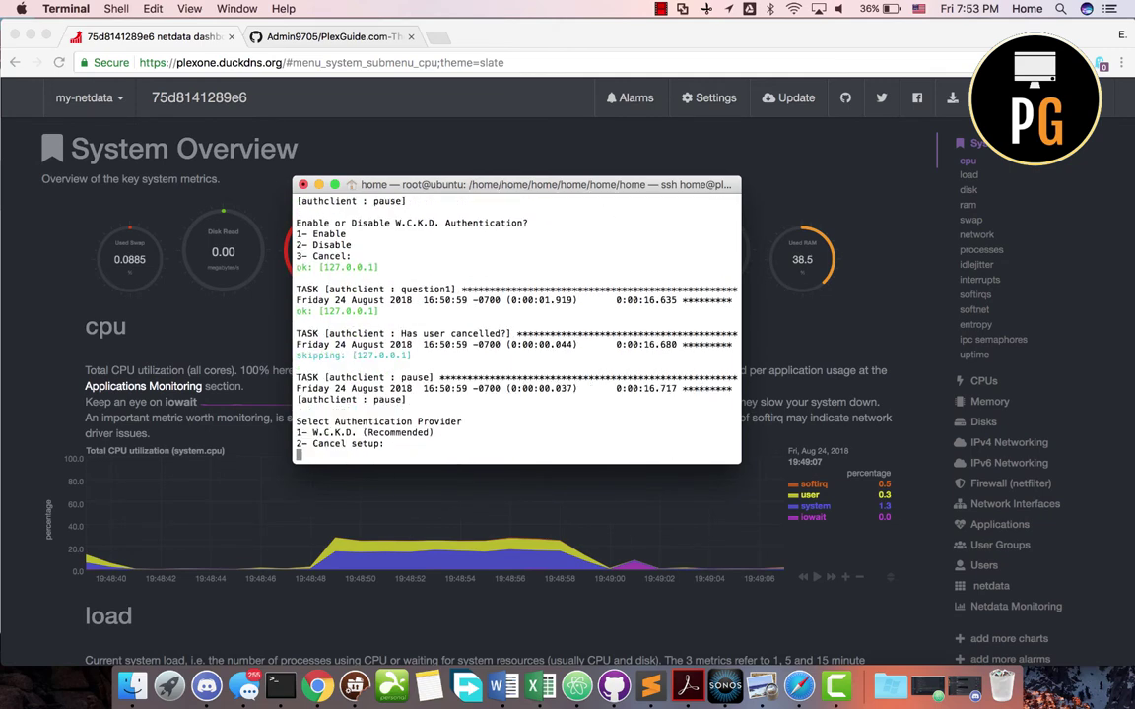
pyautogui.write('1')
pyautogui.press('Return')
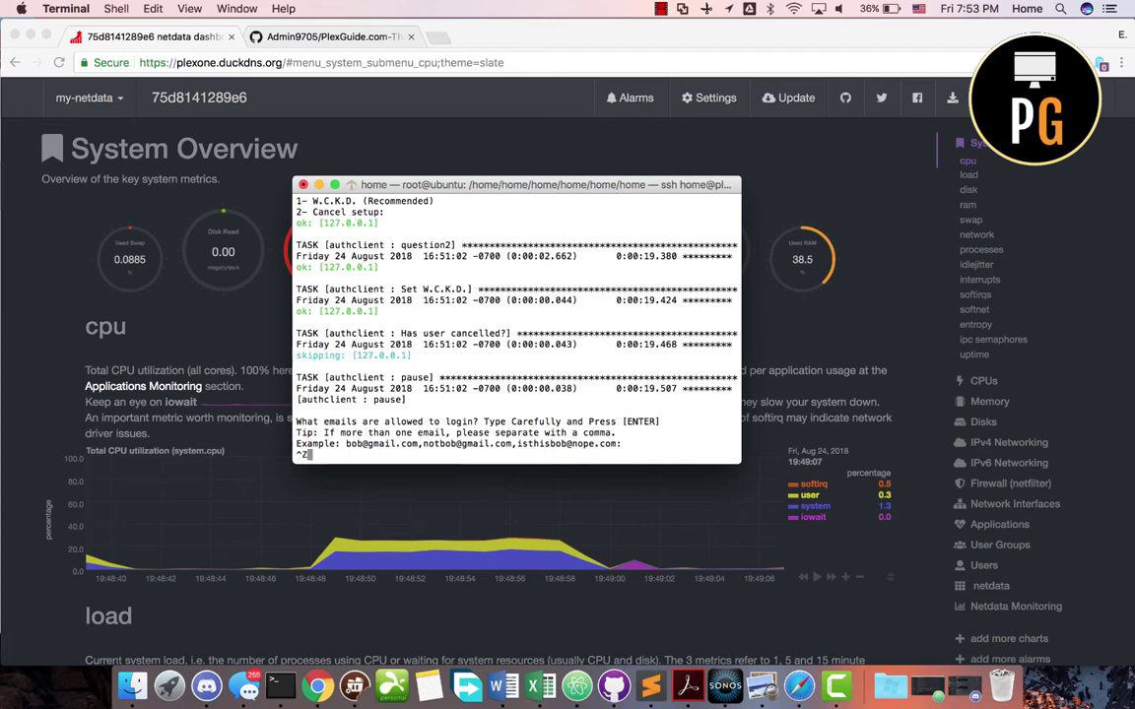
pyautogui.hotkey('ctrl', 'c')
pyautogui.press('c')
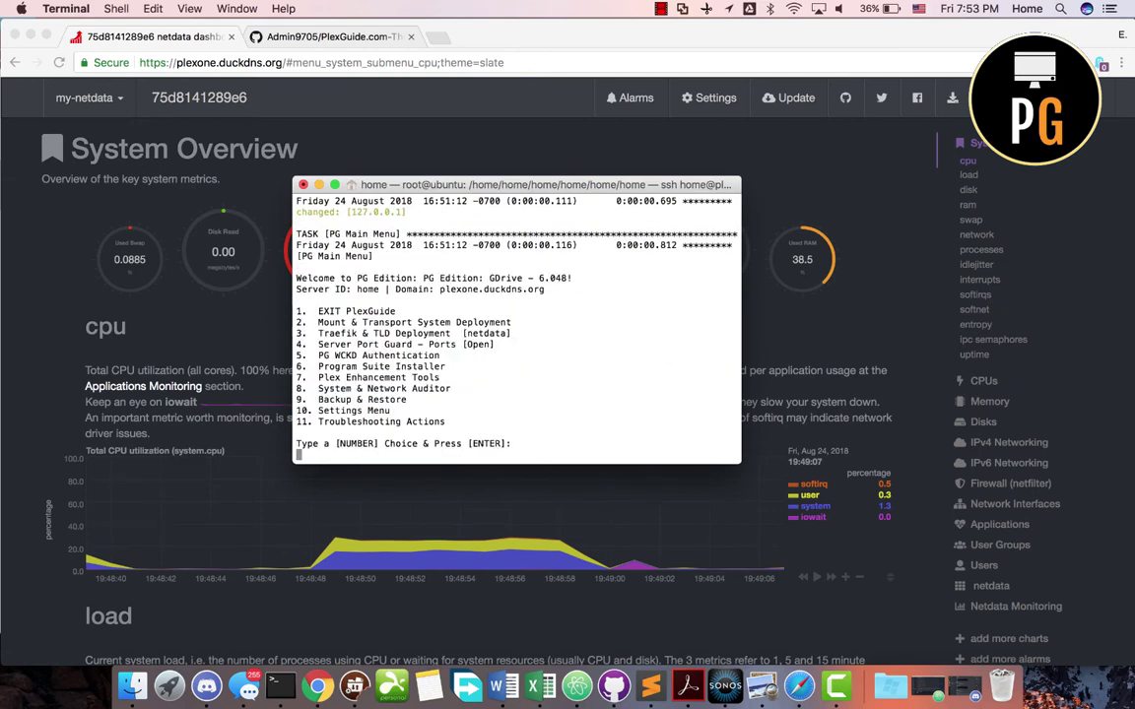
# Open the Program Suite Installer and begin entering an application name for deployment
pyautogui.write('1')
pyautogui.press('Return')
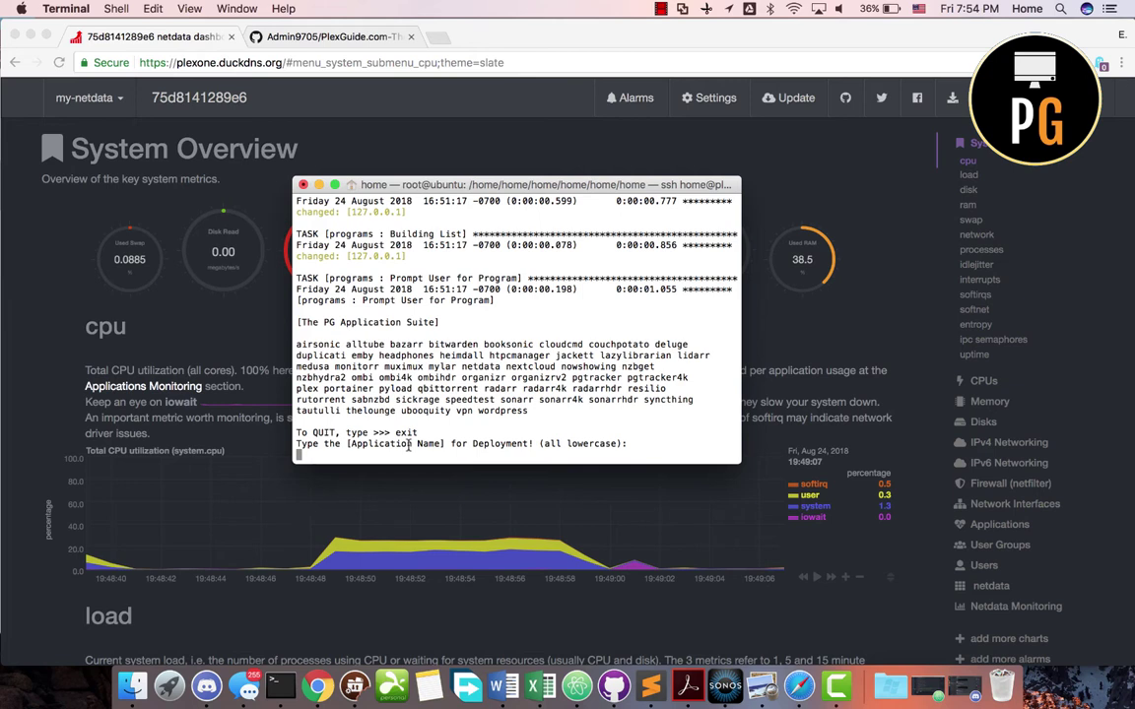
pyautogui.write('r')
pyautogui.click(476, 62)
pyautogui.moveTo(503, 62); pyautogui.dragTo(283, 62)
pyautogui.press('BackSpace')
pyautogui.press('BackSpace')
pyautogui.write(':7878')
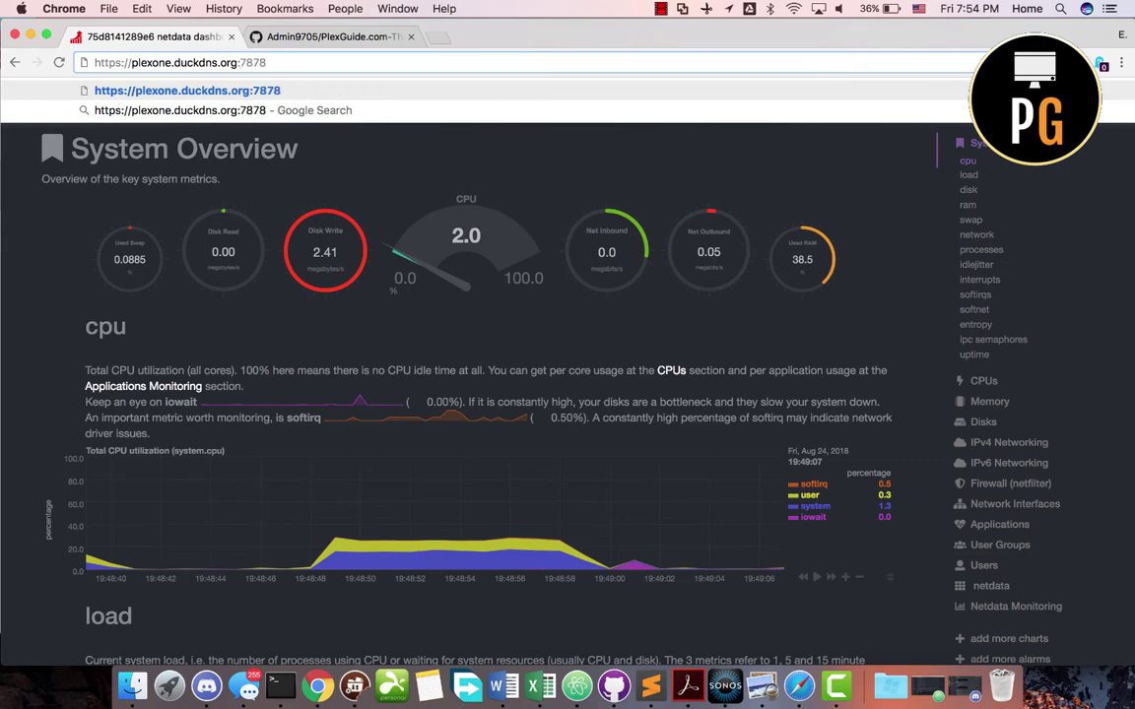
pyautogui.press('Return')
pyautogui.click(281, 65)
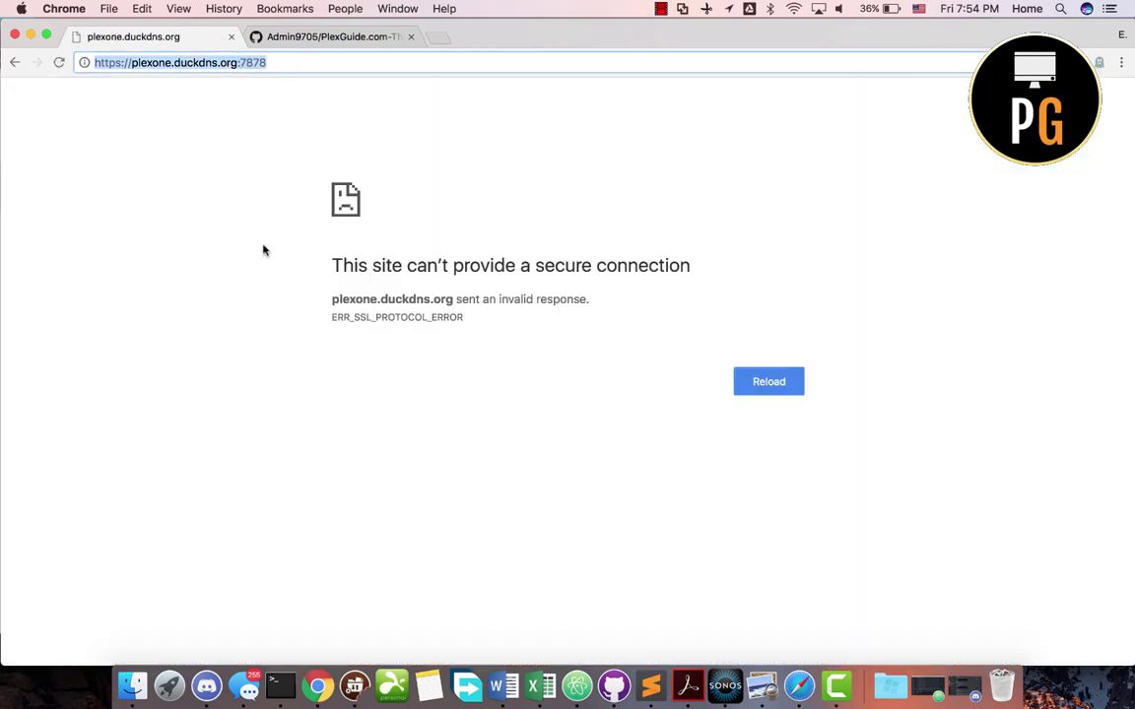
# Switch to Terminal and deploy radarr using the recommended linuxserver/radarr image
pyautogui.click(280, 686)
pyautogui.write('radarr')
pyautogui.press('Return')
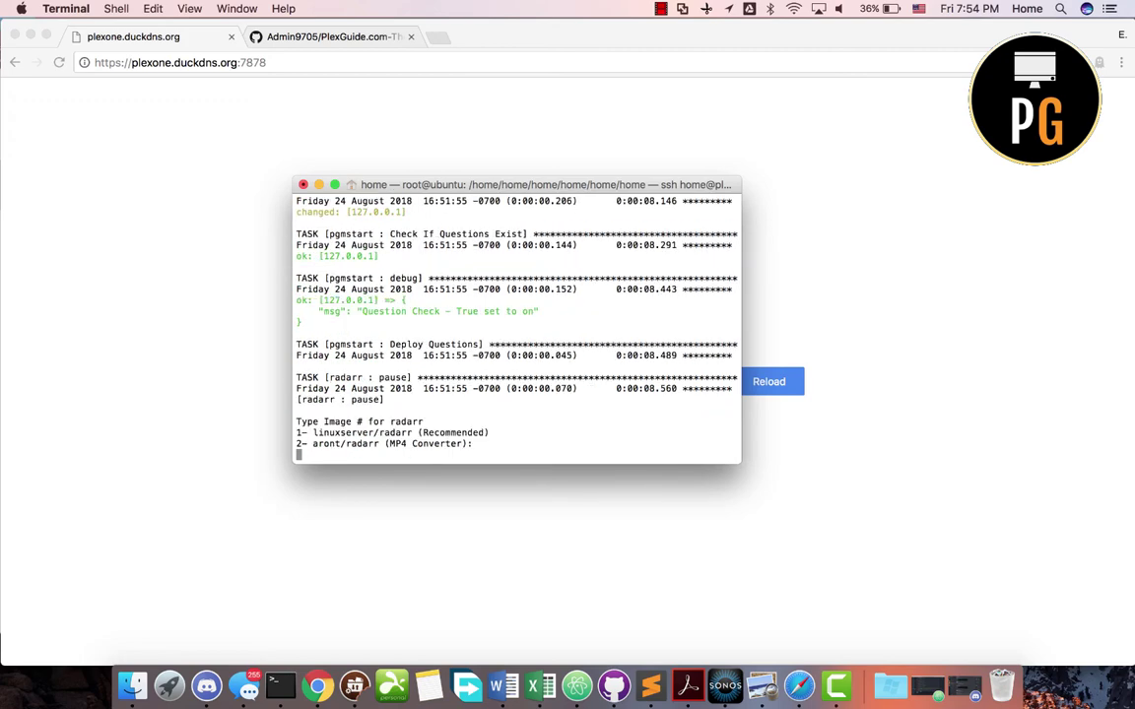
pyautogui.write('1')
pyautogui.press('Return')
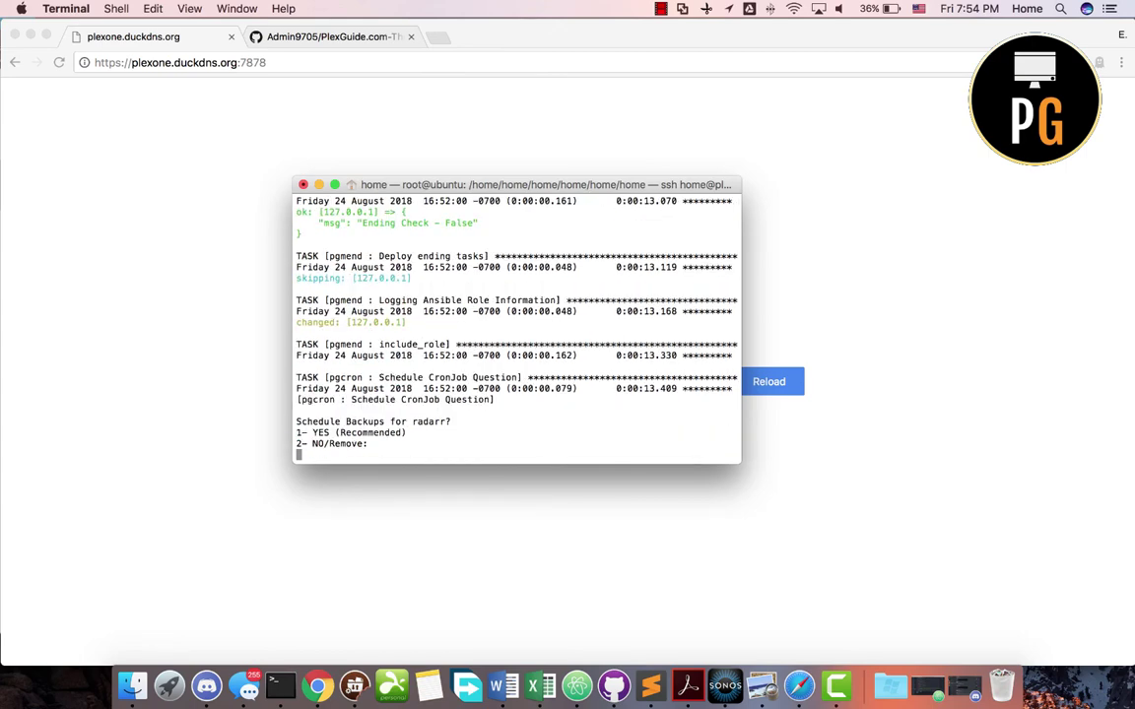
# Schedule weekly radarr backups on Wednesday, answer 22 to the remaining schedule question, and continue past the access information
pyautogui.write('1')
pyautogui.press('Return')
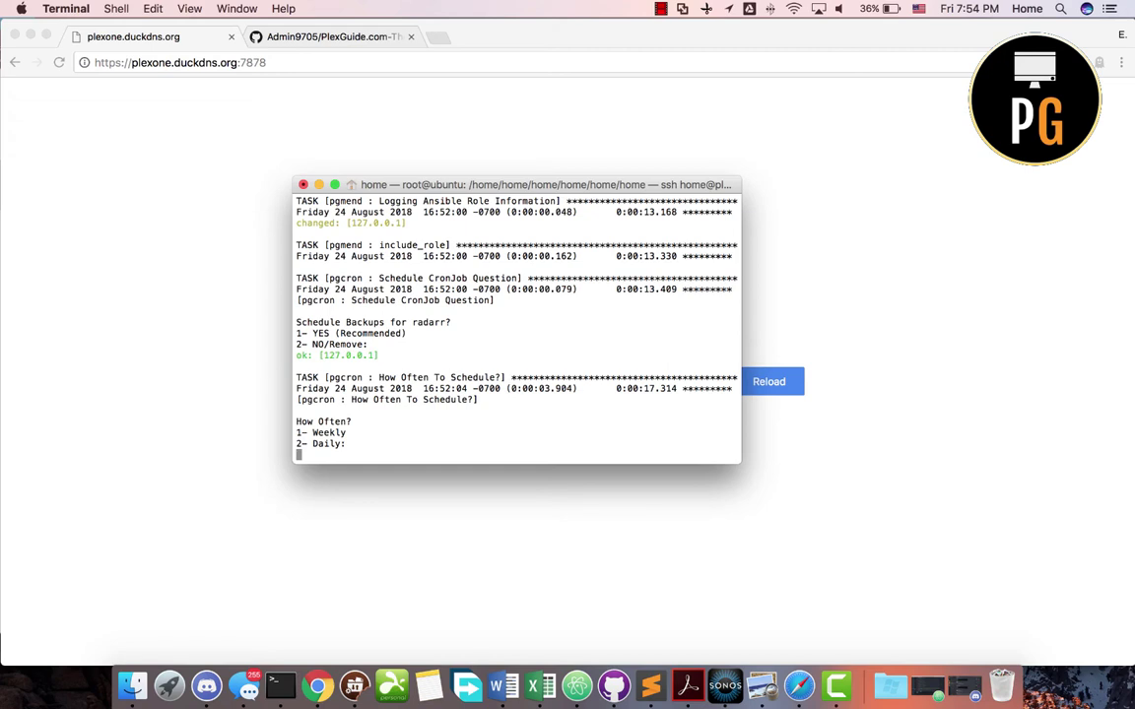
pyautogui.write('1')
pyautogui.press('Return')
pyautogui.write('4')
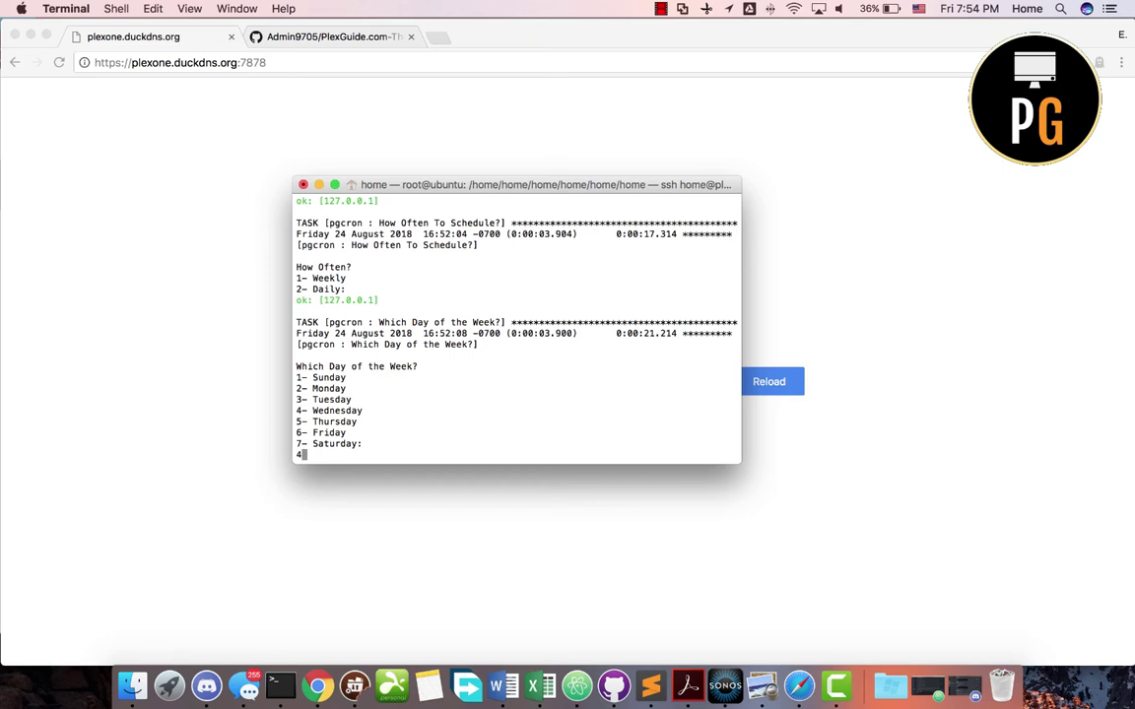
pyautogui.press('Return')
pyautogui.write('22')
pyautogui.press('Return')
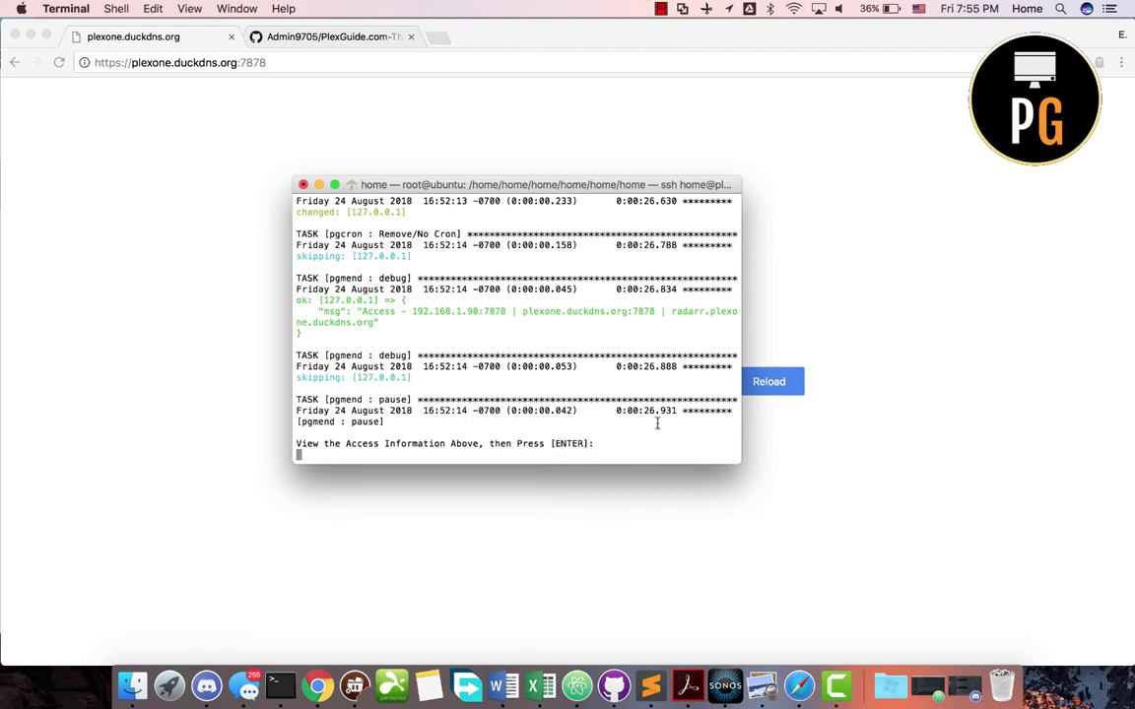
pyautogui.press('Return')
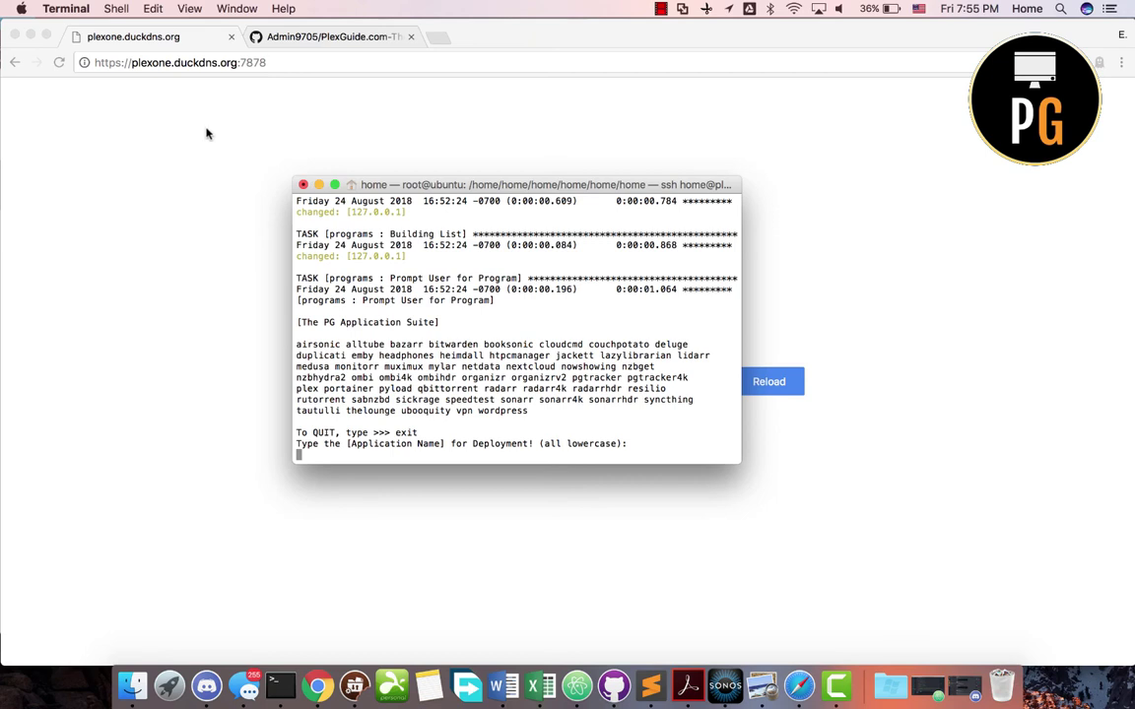
# Switch to Chrome, drop https from the address and load Radarr at plexone.duckdns.org:7878
pyautogui.click(182, 109)
pyautogui.click(260, 62)
pyautogui.click(262, 63)
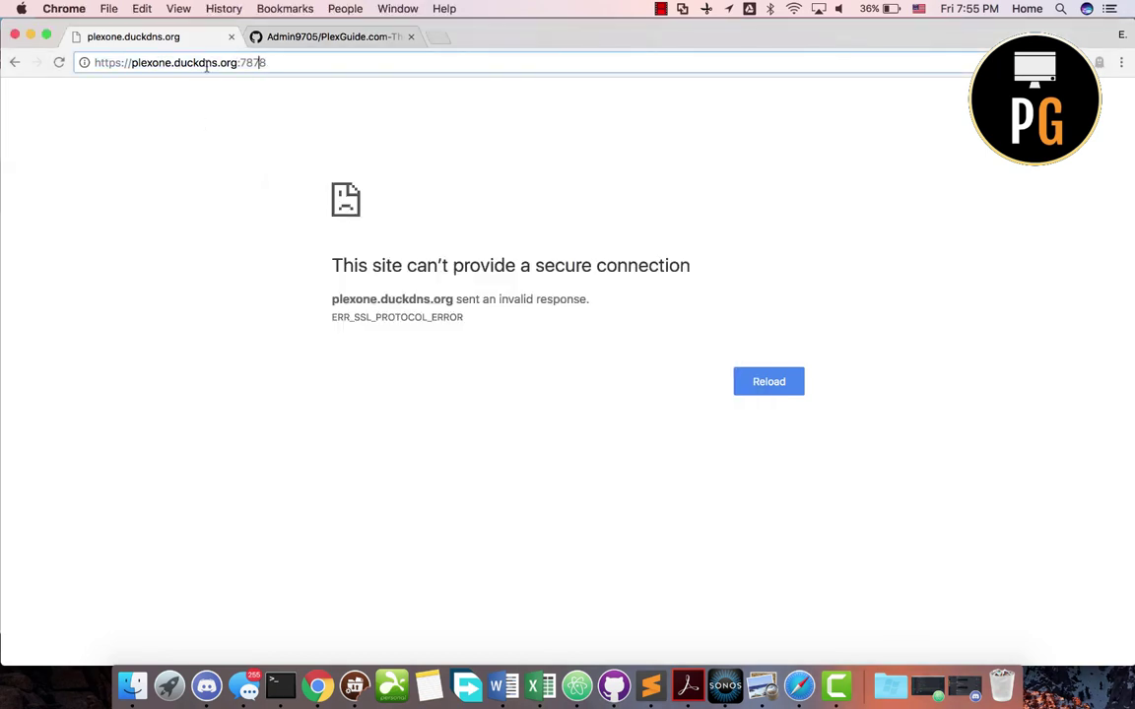
pyautogui.click(121, 63)
pyautogui.press('BackSpace')
pyautogui.press('Return')
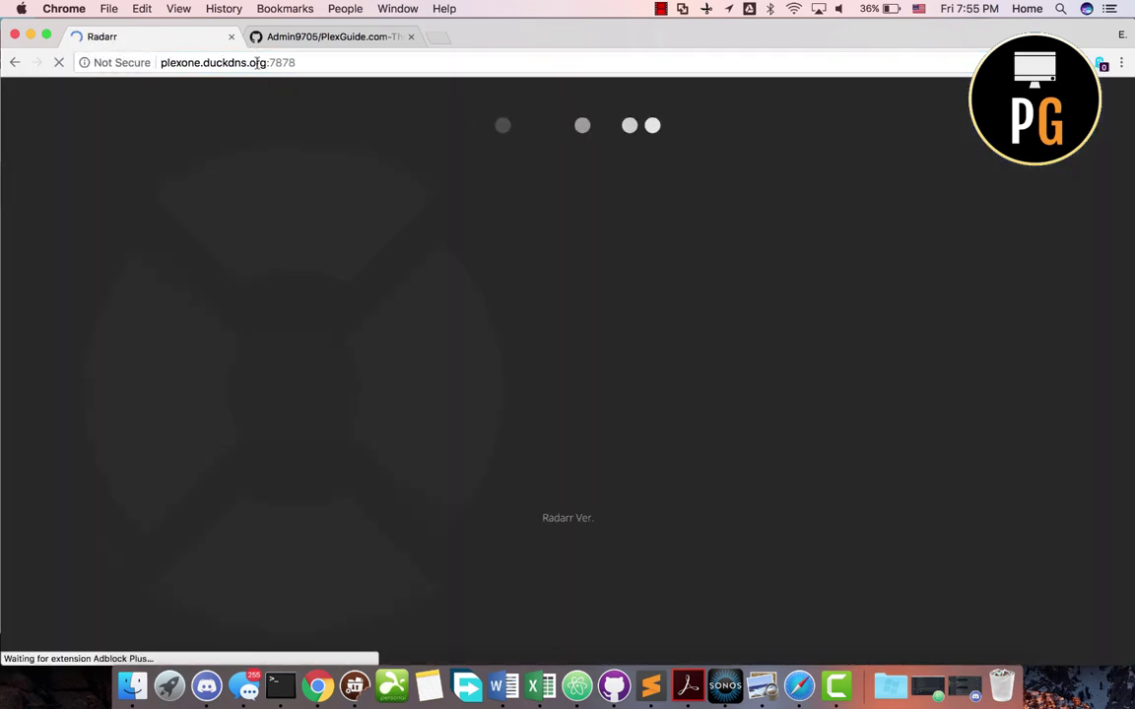
# Remove port 7878 from the address and load the radarr.plexone.duckdns.org subdomain
pyautogui.click(301, 63)
pyautogui.click(301, 63)
pyautogui.press('BackSpace')
pyautogui.press('BackSpace')
pyautogui.press('BackSpace')
pyautogui.press('BackSpace')
pyautogui.press('BackSpace')
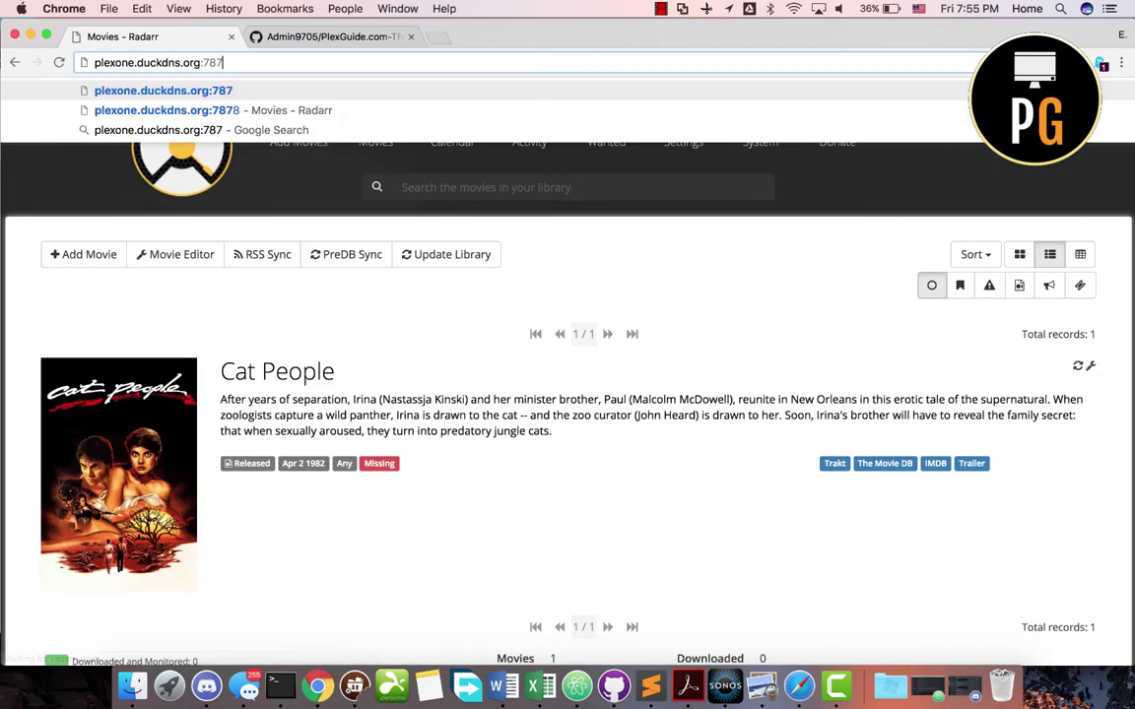
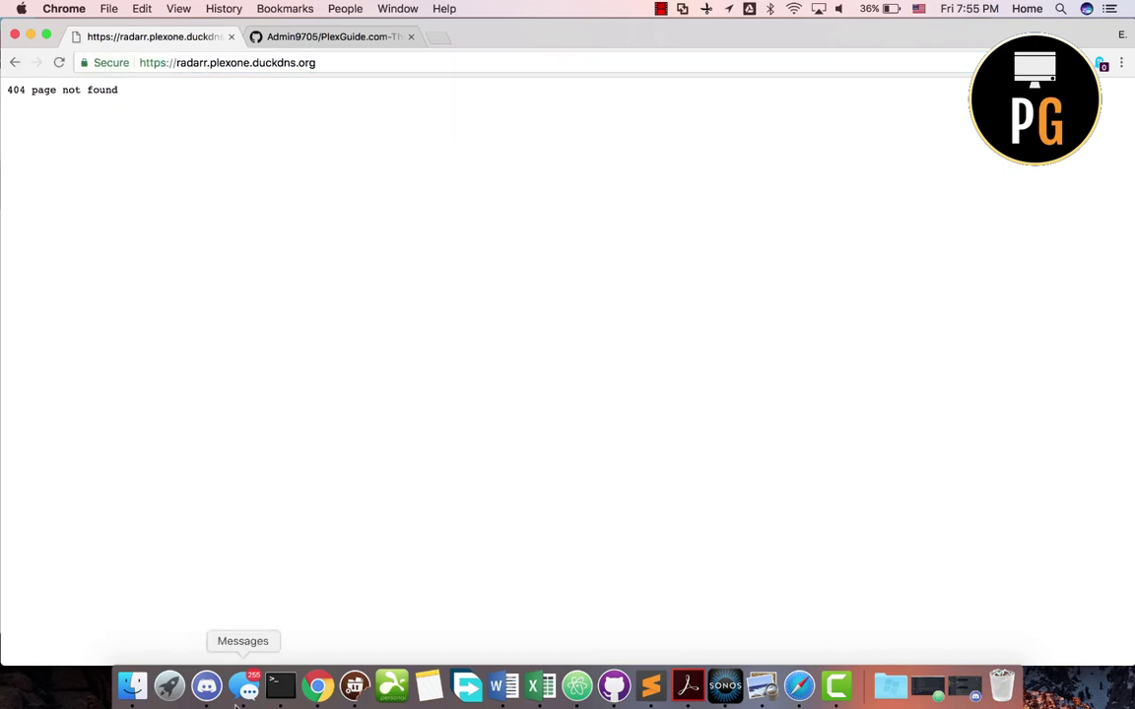
# Switch to Terminal, leave the program installer, disable WCKD authentication and return to the main menu
pyautogui.click(280, 687)
pyautogui.write('e')
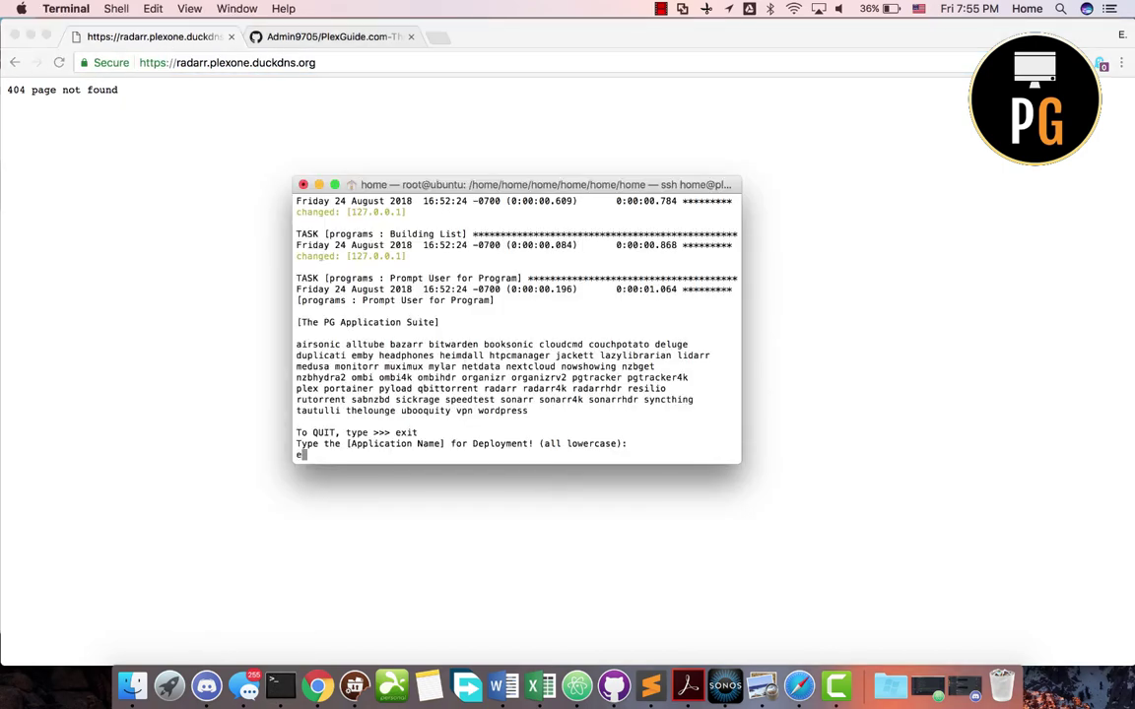
pyautogui.write('xit')
pyautogui.press('Return')
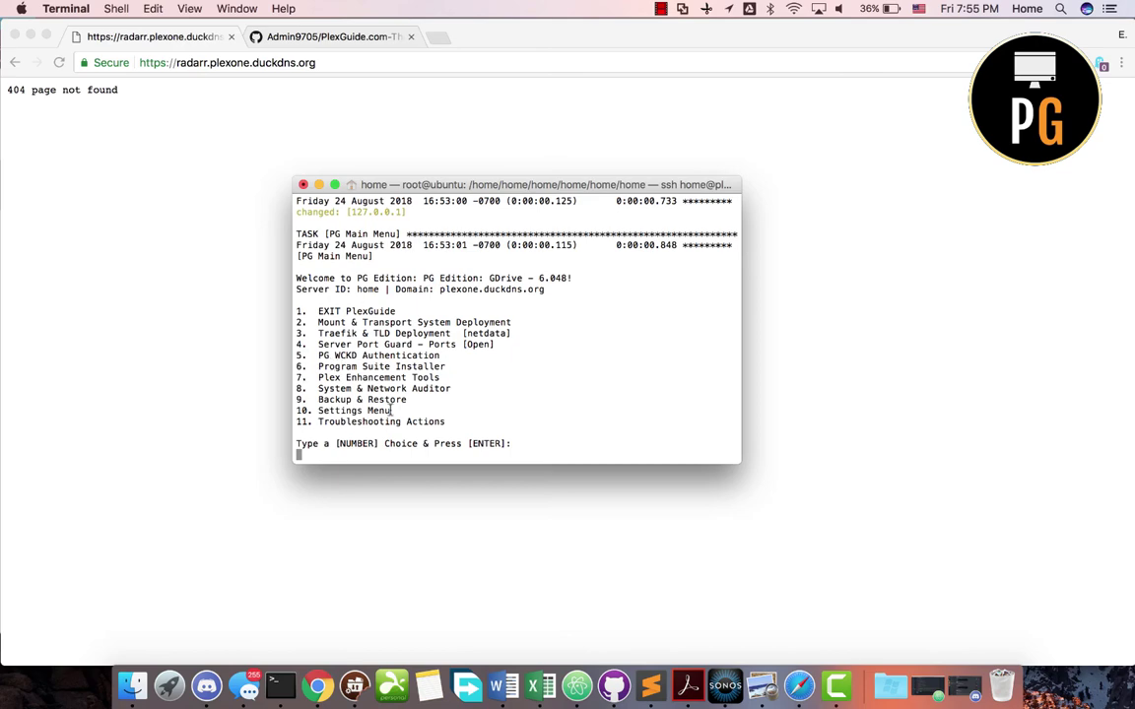
pyautogui.write('1')
pyautogui.press('Return')
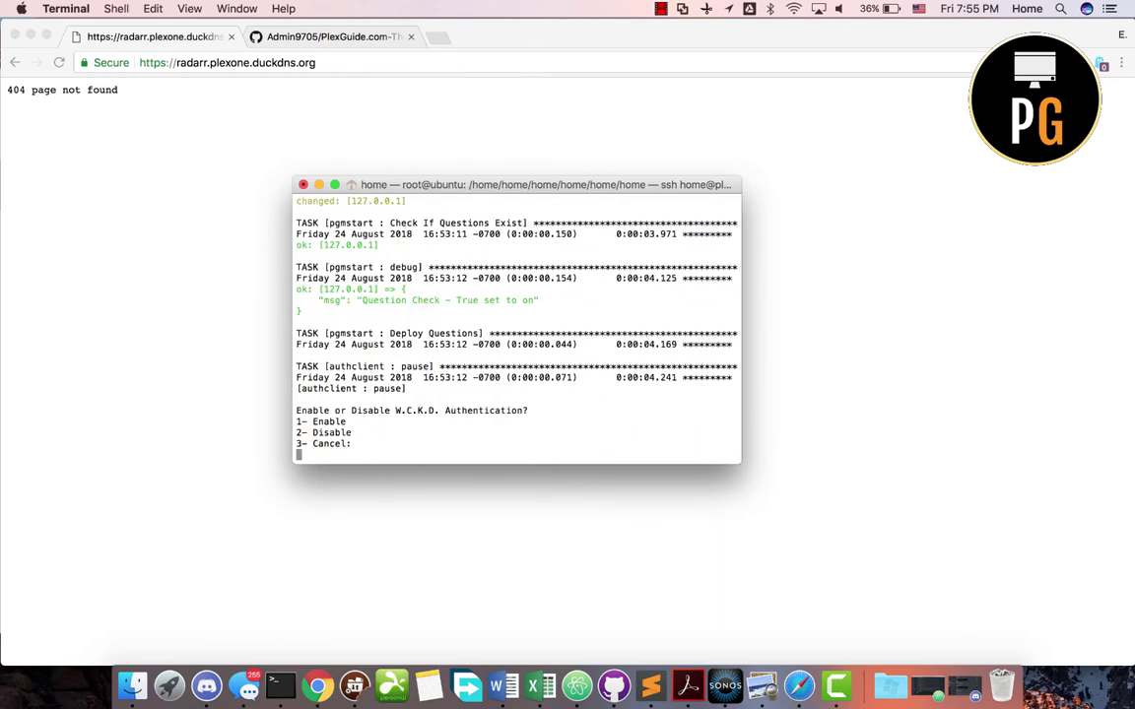
pyautogui.write('2')
pyautogui.press('Return')
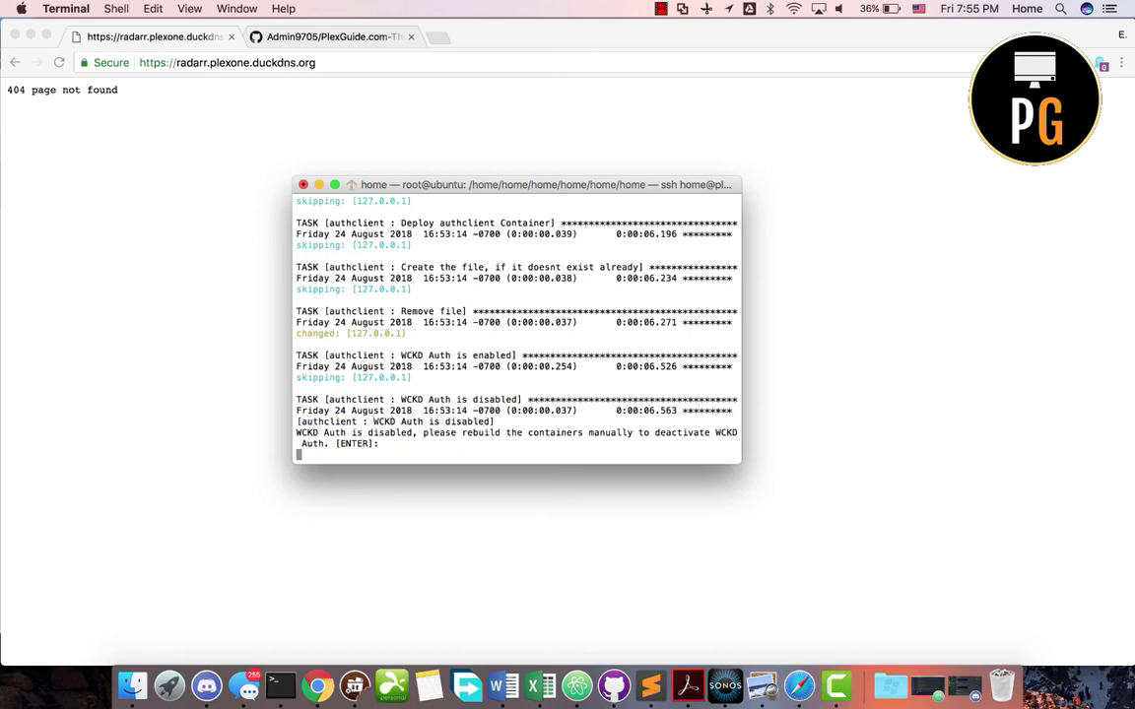
pyautogui.press('Return')
pyautogui.press('Return')
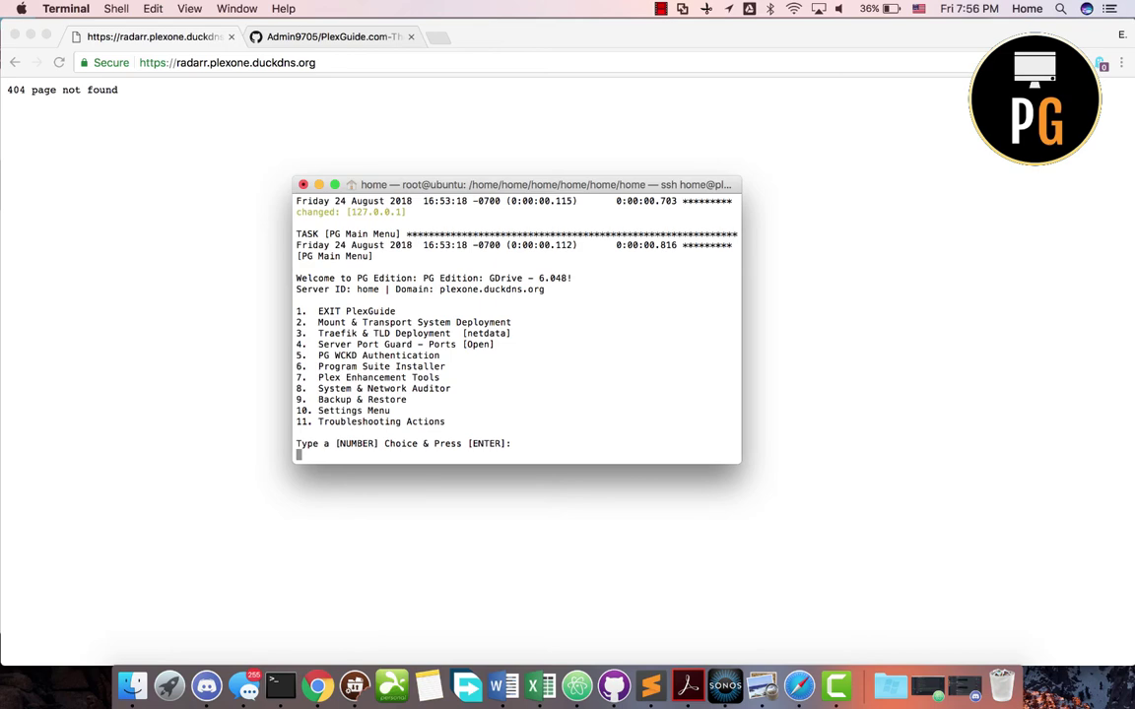
# Redeploy radarr from the Program Suite Installer with the recommended linuxserver/radarr image and decline scheduled backups
pyautogui.press('Return')
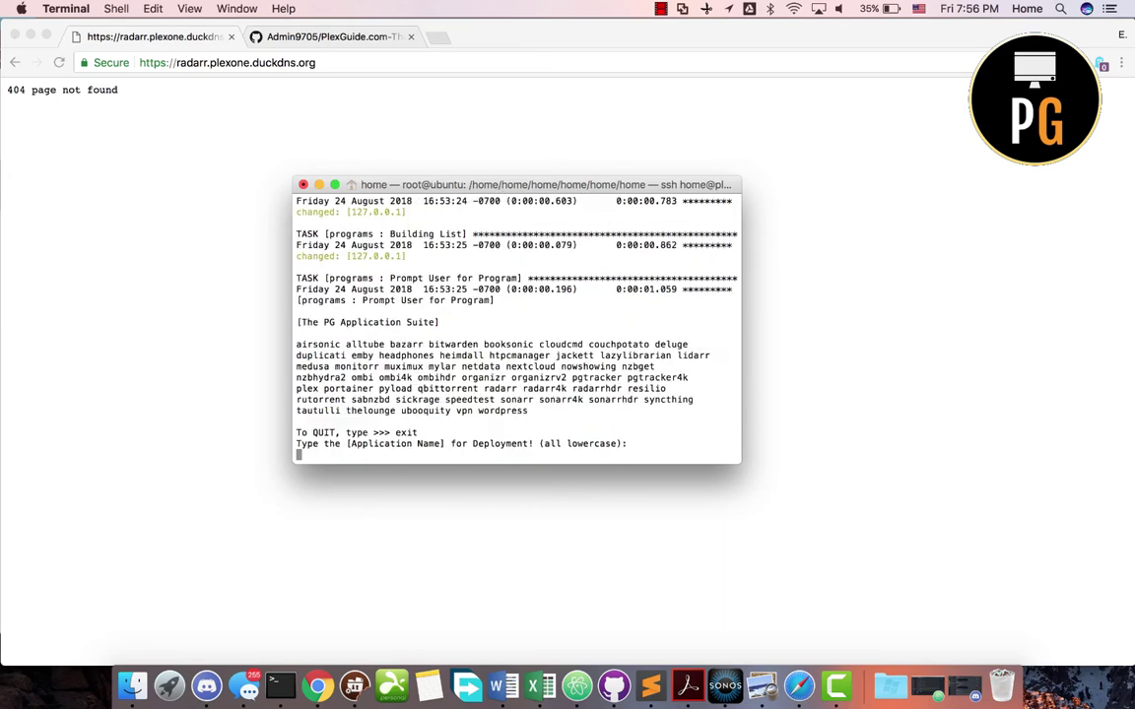
pyautogui.write('radarr')
pyautogui.press('Return')
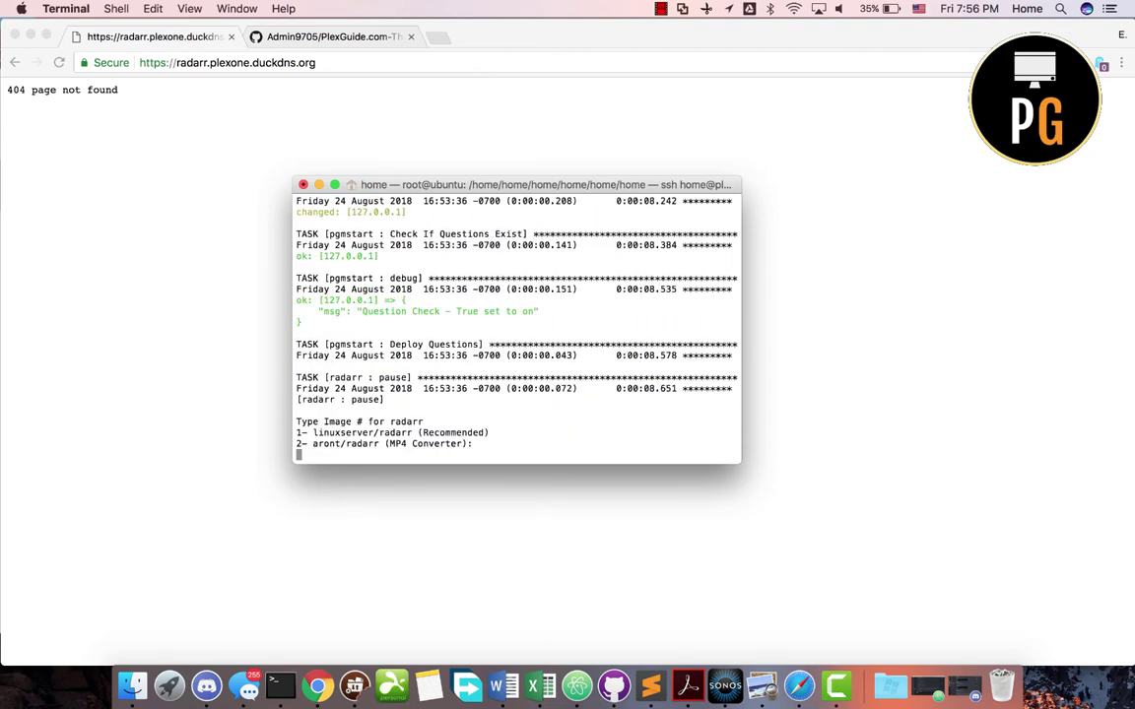
pyautogui.write('1')
pyautogui.press('Return')
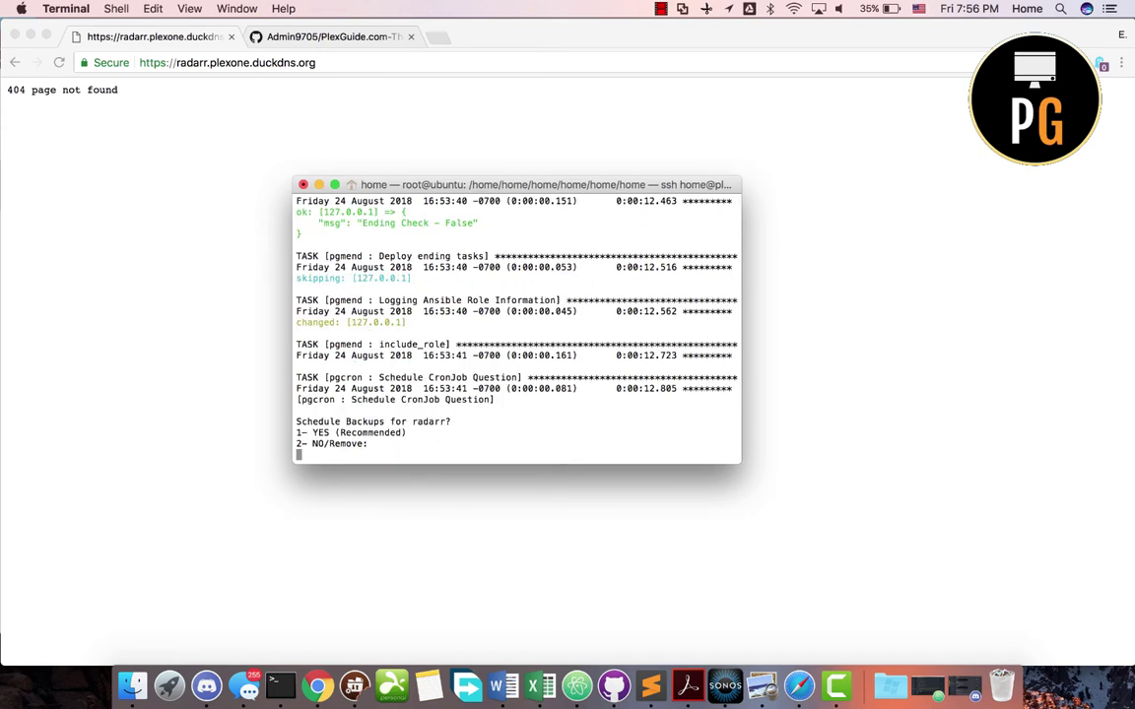
pyautogui.write('2')
pyautogui.press('Return')
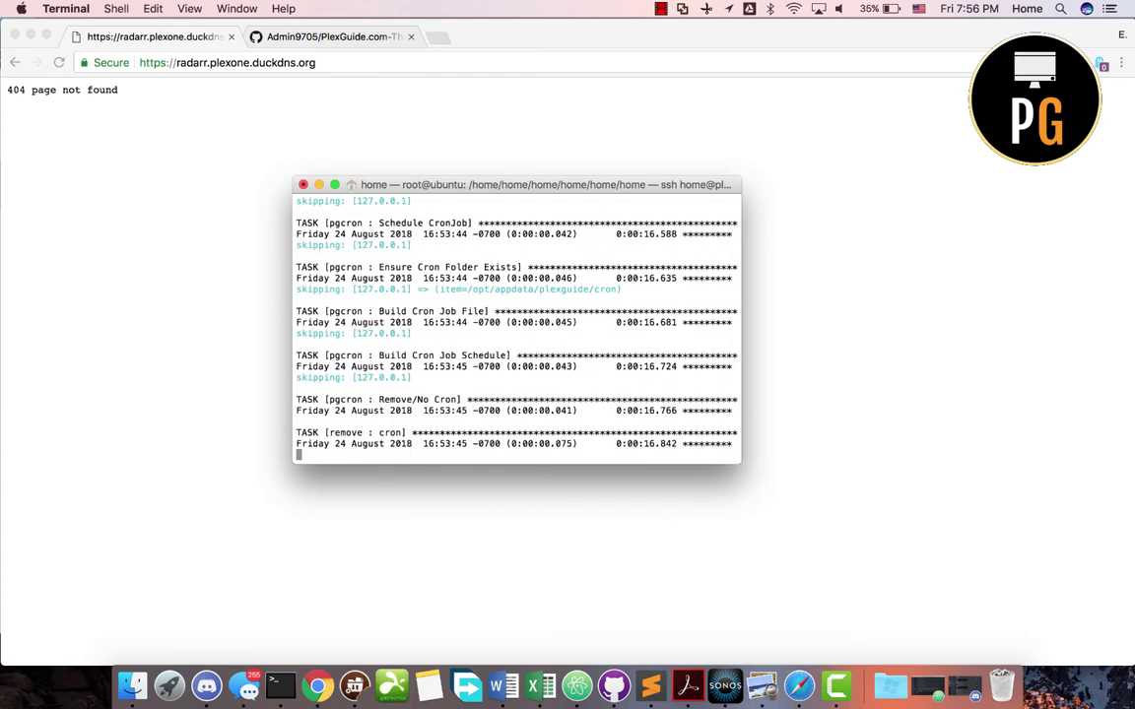
pyautogui.press('Return')
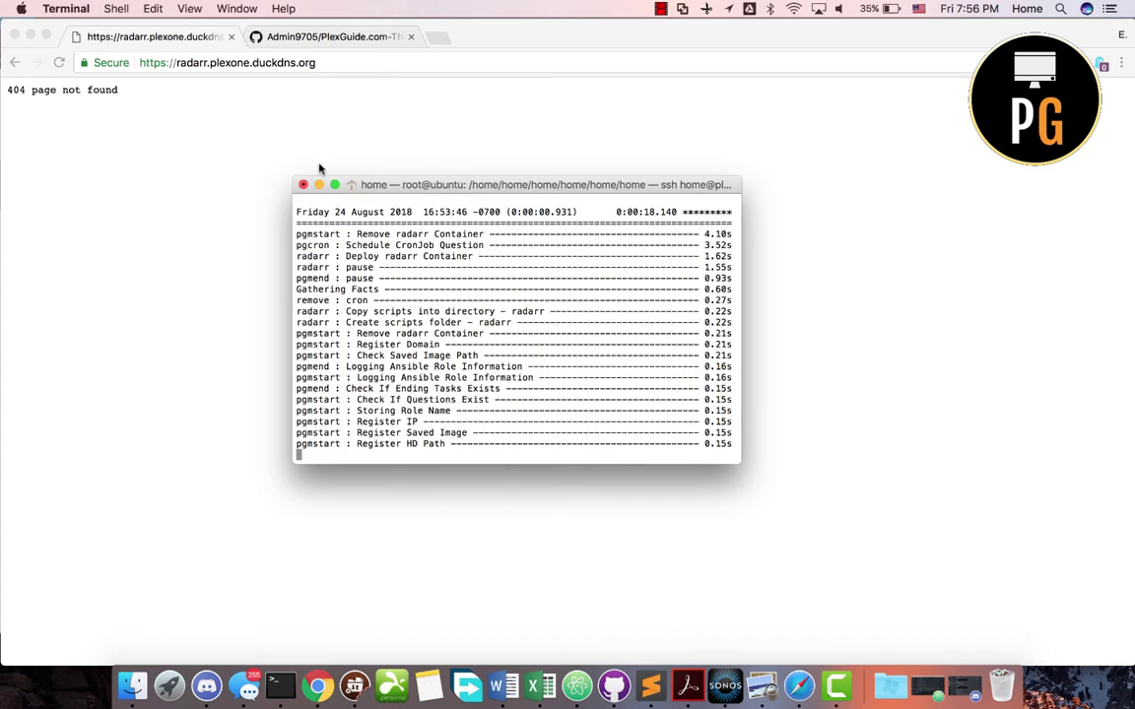
# Switch to Chrome and reload the radarr.plexone.duckdns.org subdomain
pyautogui.click(235, 65)
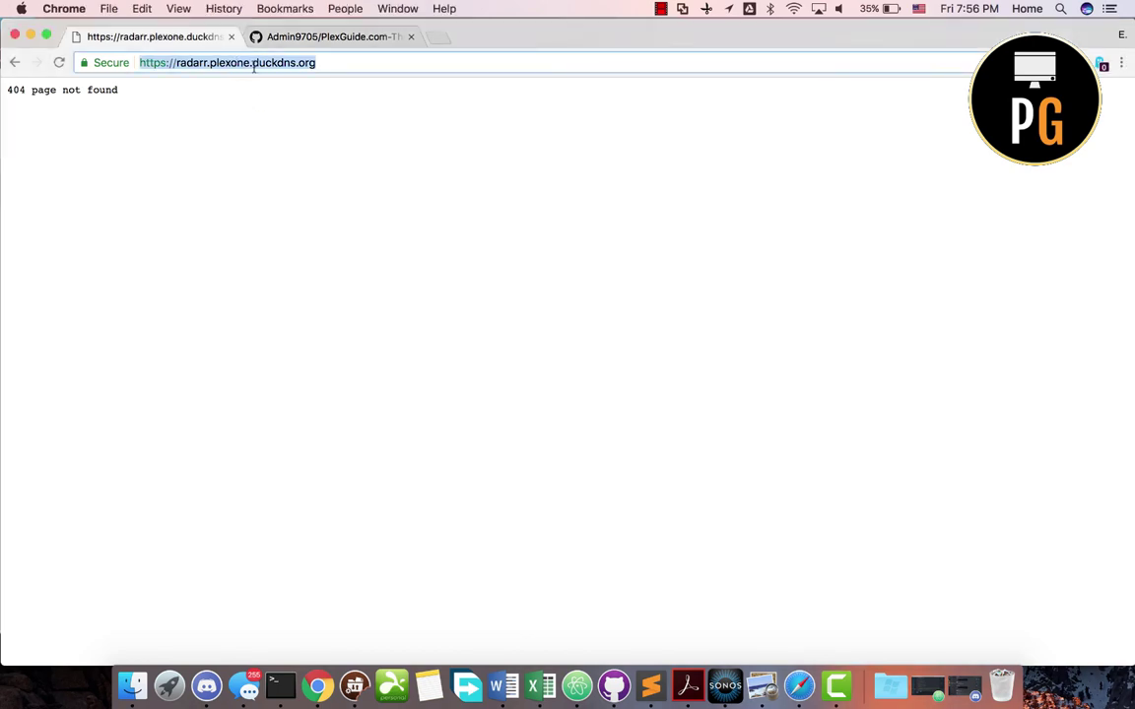
pyautogui.press('Return')
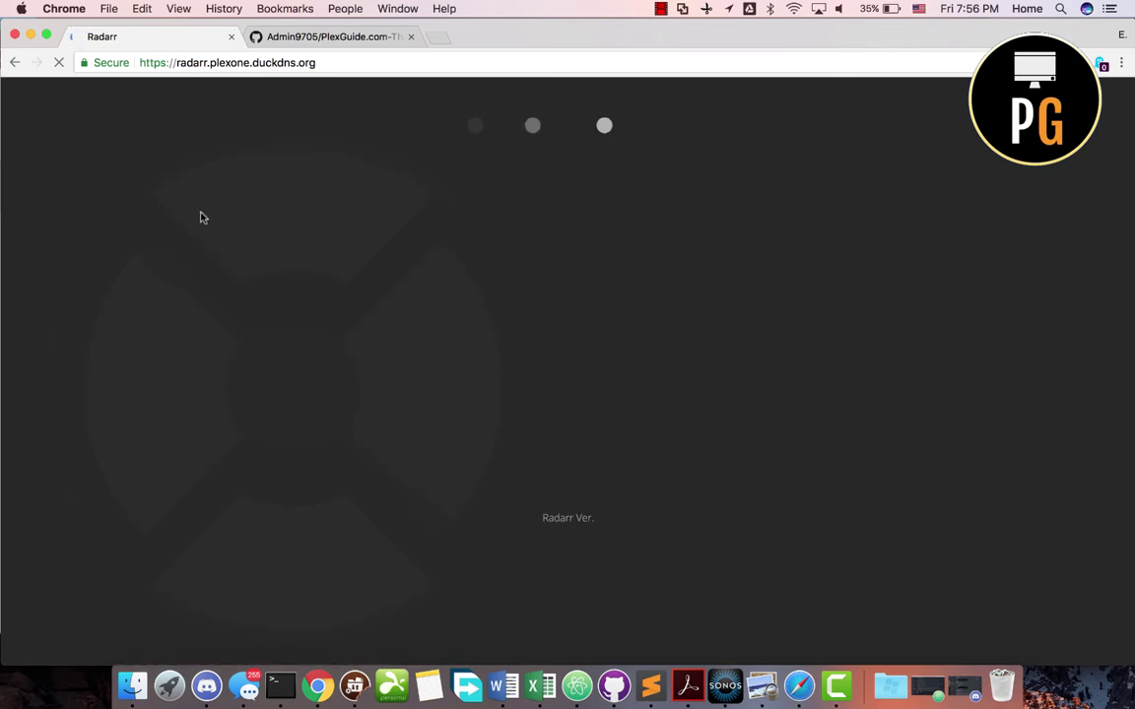
# Switch to Terminal, exit the program installer and show the Plex Enhancement Tools options
pyautogui.click(280, 685)
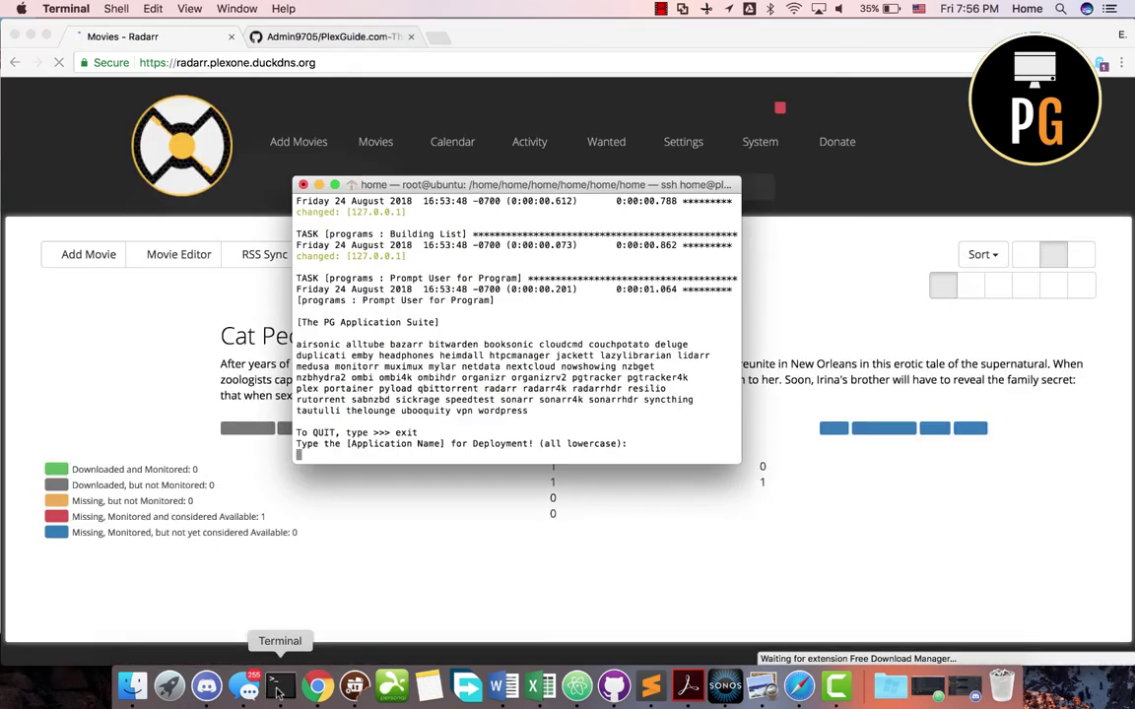
pyautogui.write('mylar')
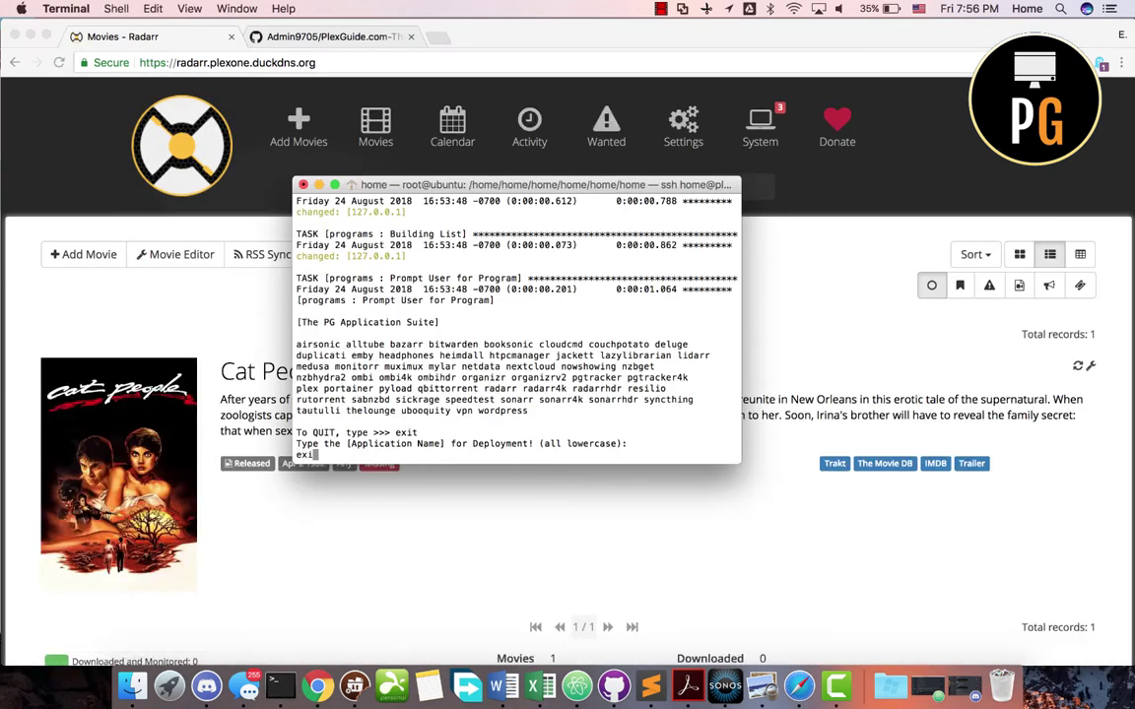
pyautogui.press('Return')
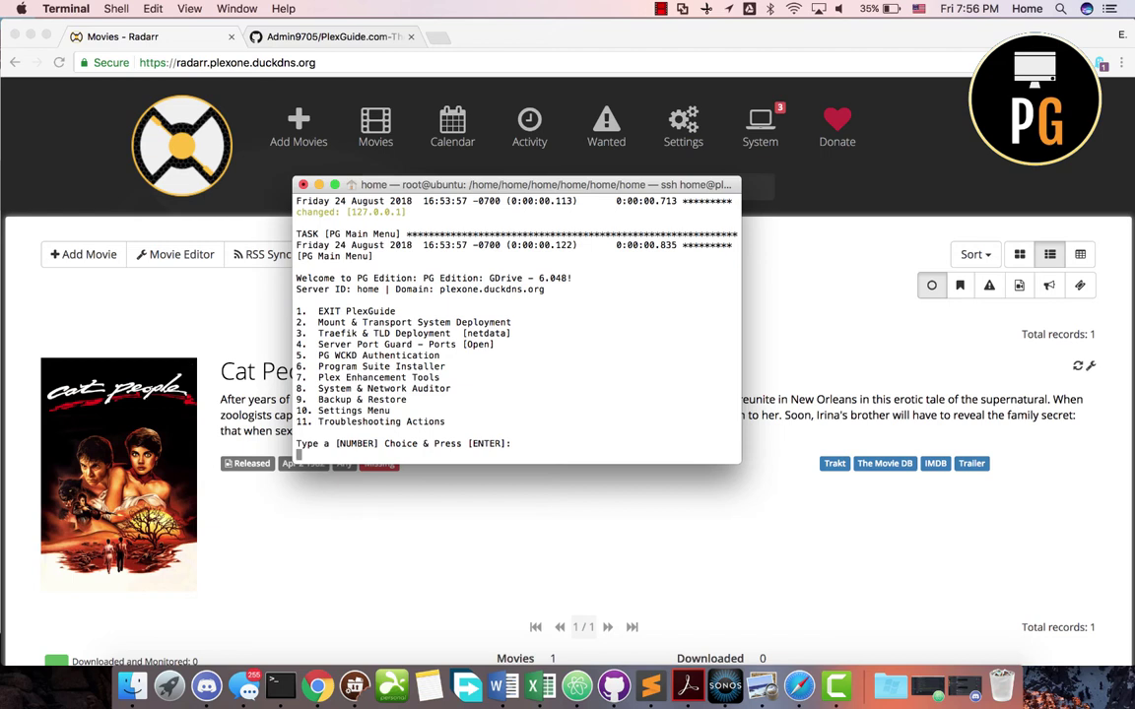
pyautogui.write('1')
pyautogui.press('Return')
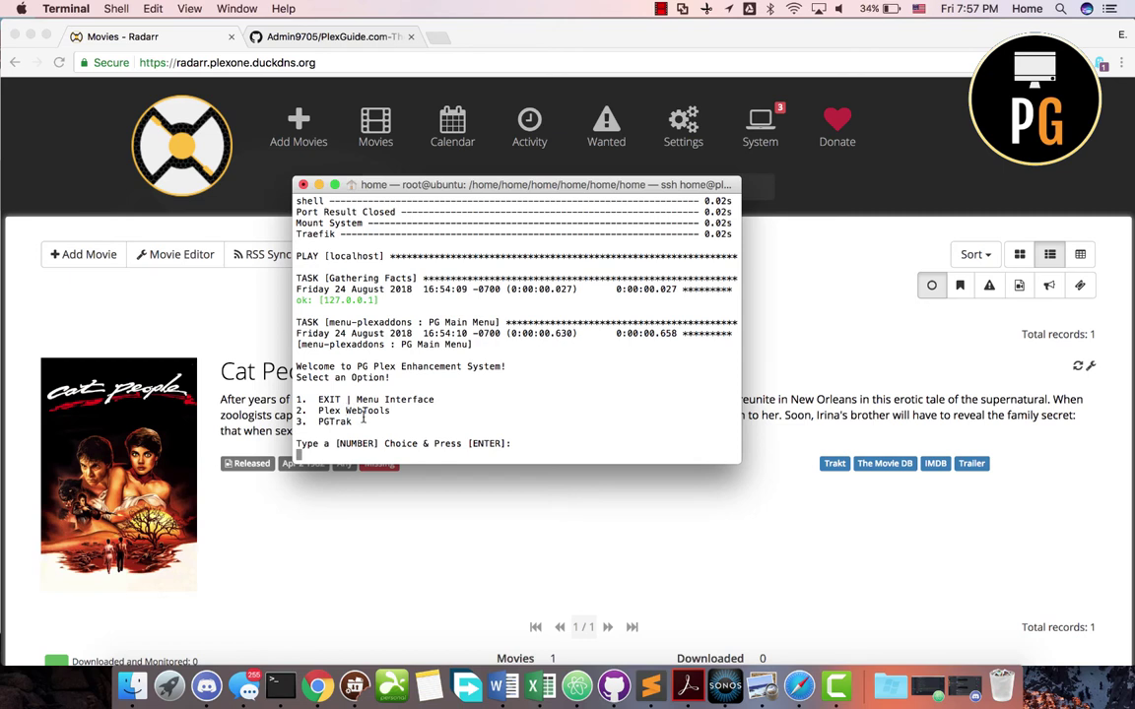
pyautogui.click(661, 9)
pyautogui.click(661, 9)
# Return to the main menu and run the basic System & Network Benchmark from the System & Network Auditor
pyautogui.write('1')
pyautogui.press('Return')
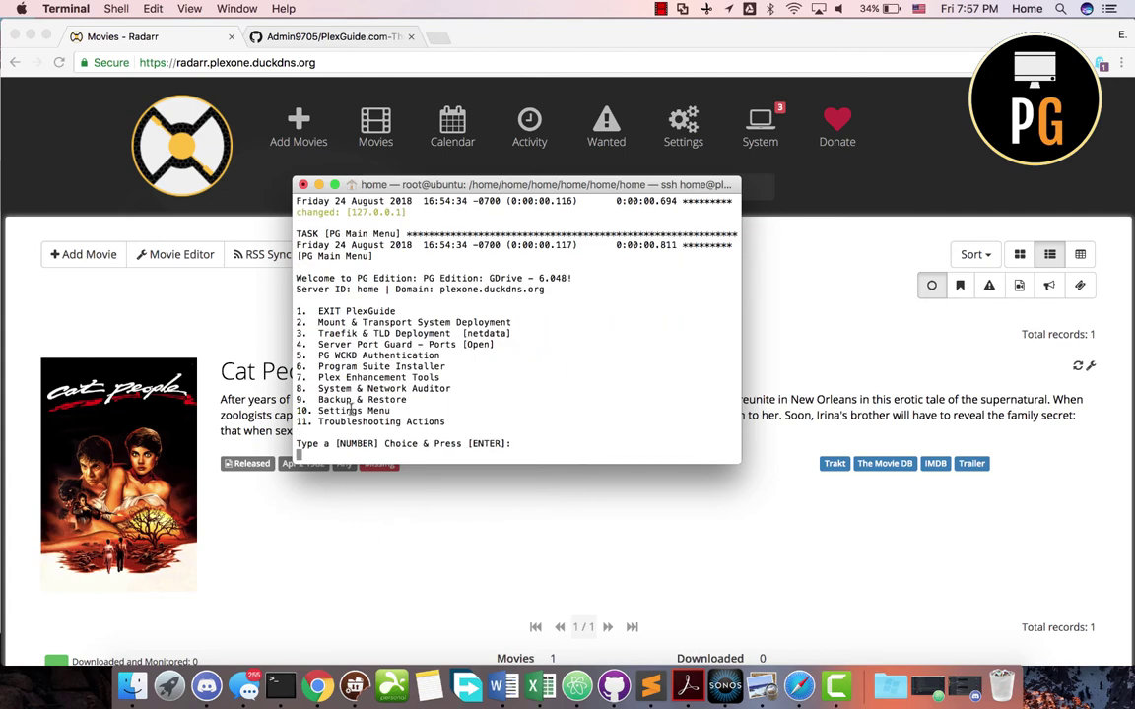
pyautogui.write('8')
pyautogui.press('Return')
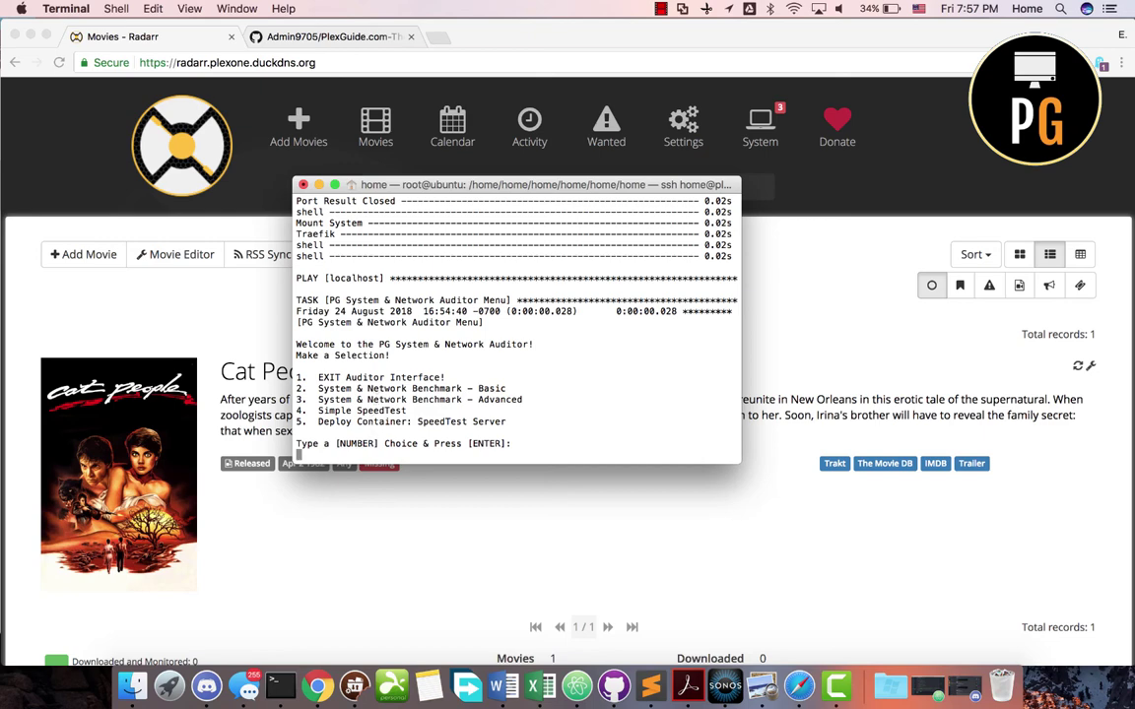
pyautogui.write('2')
pyautogui.press('Return')
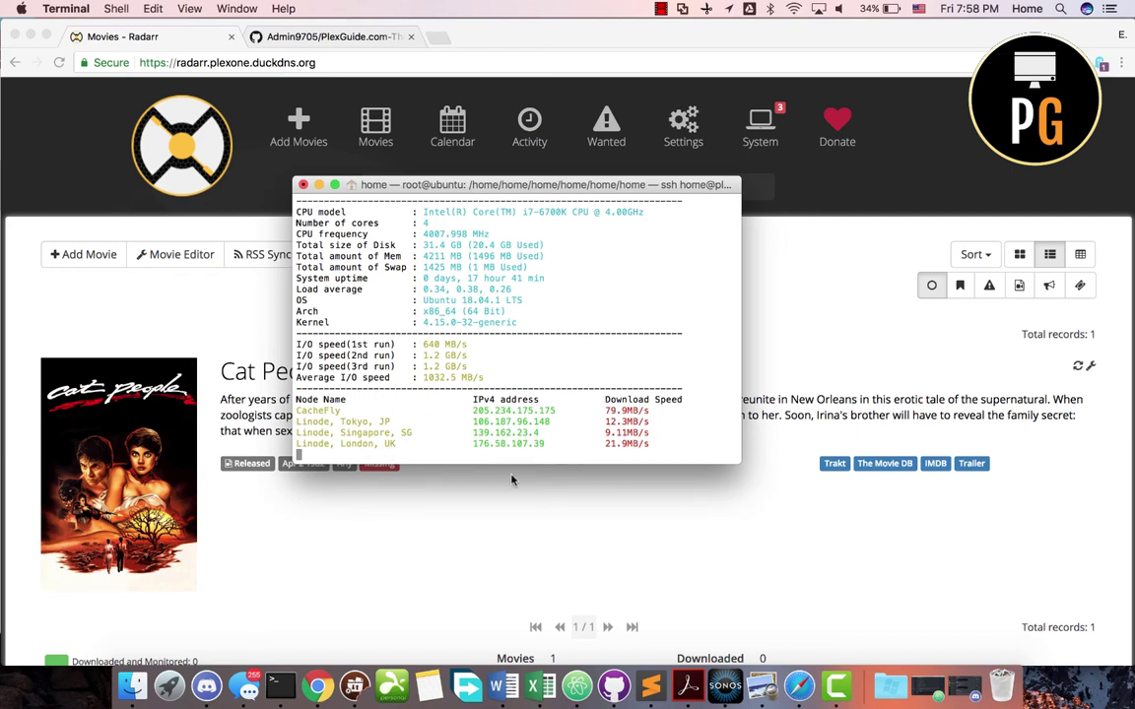
# Suspend the running benchmark and relaunch the interface with the plexguide command
pyautogui.hotkey('ctrl', 'z')
pyautogui.write('plexguide')
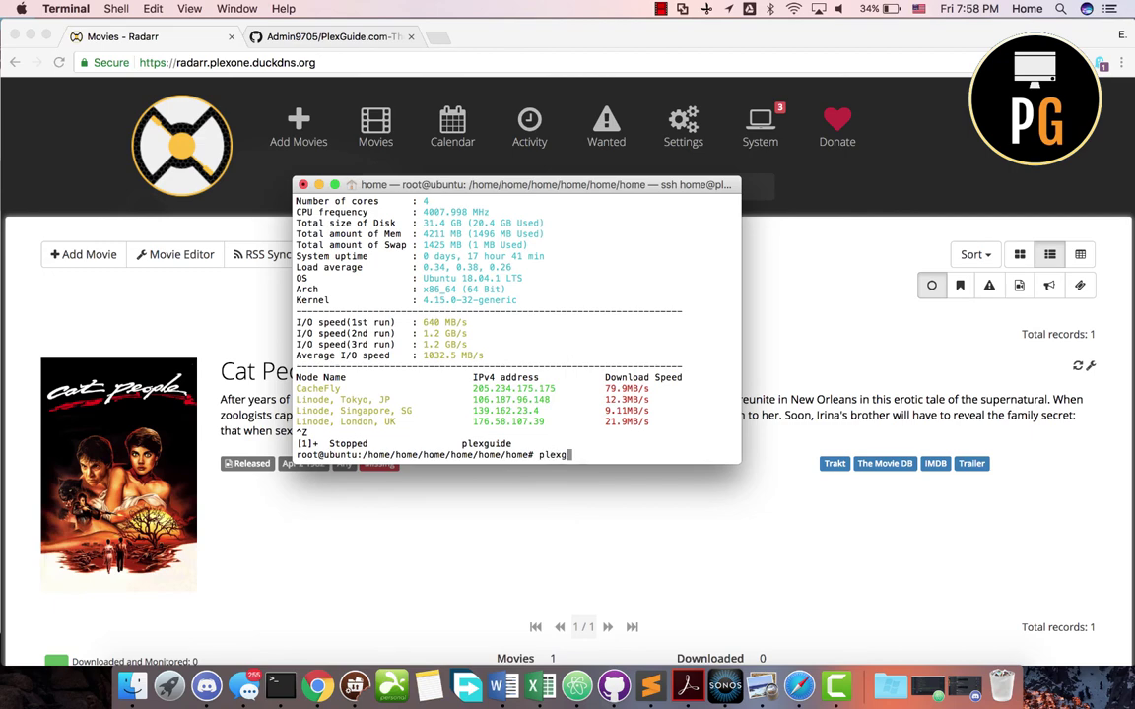
pyautogui.press('Return')
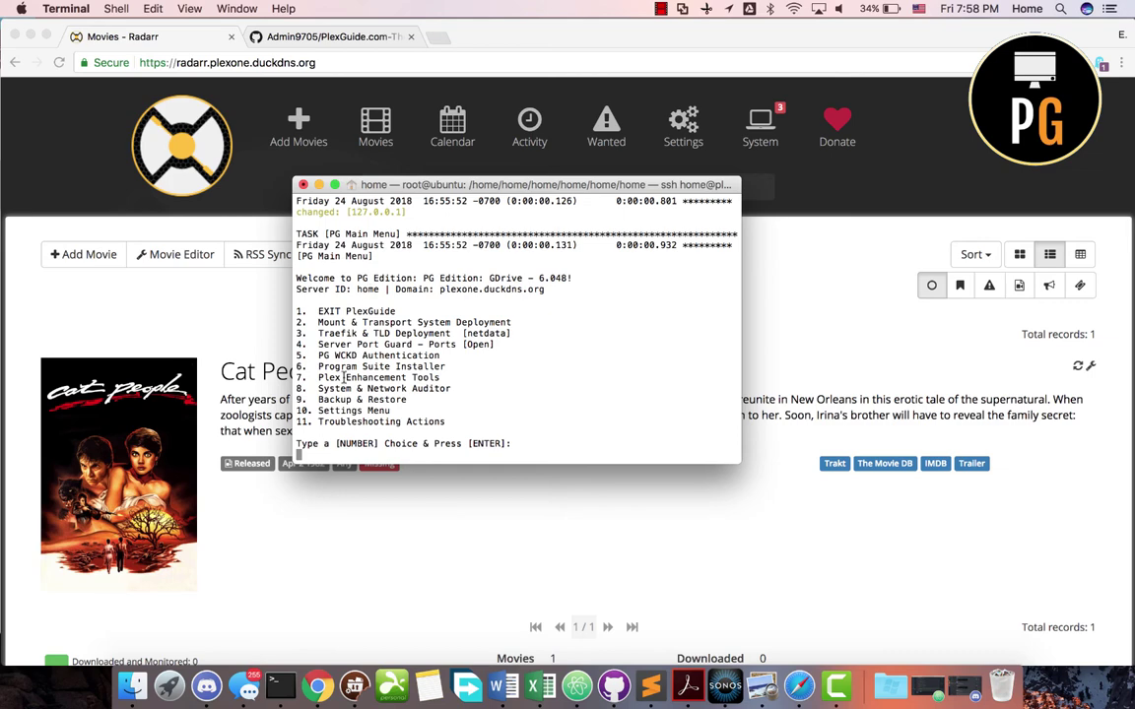
# Open Backup & Restore and examine its Current ID and Recovery ID entries
pyautogui.write('1')
pyautogui.press('Return')
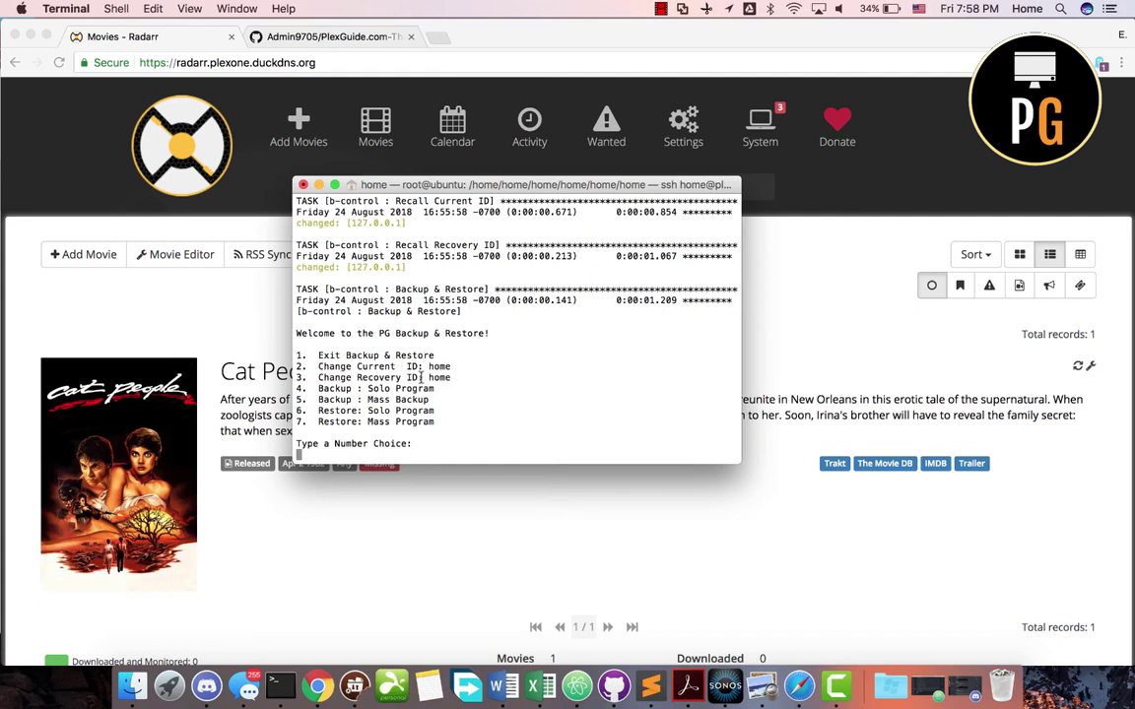
pyautogui.moveTo(319, 366); pyautogui.dragTo(453, 366)
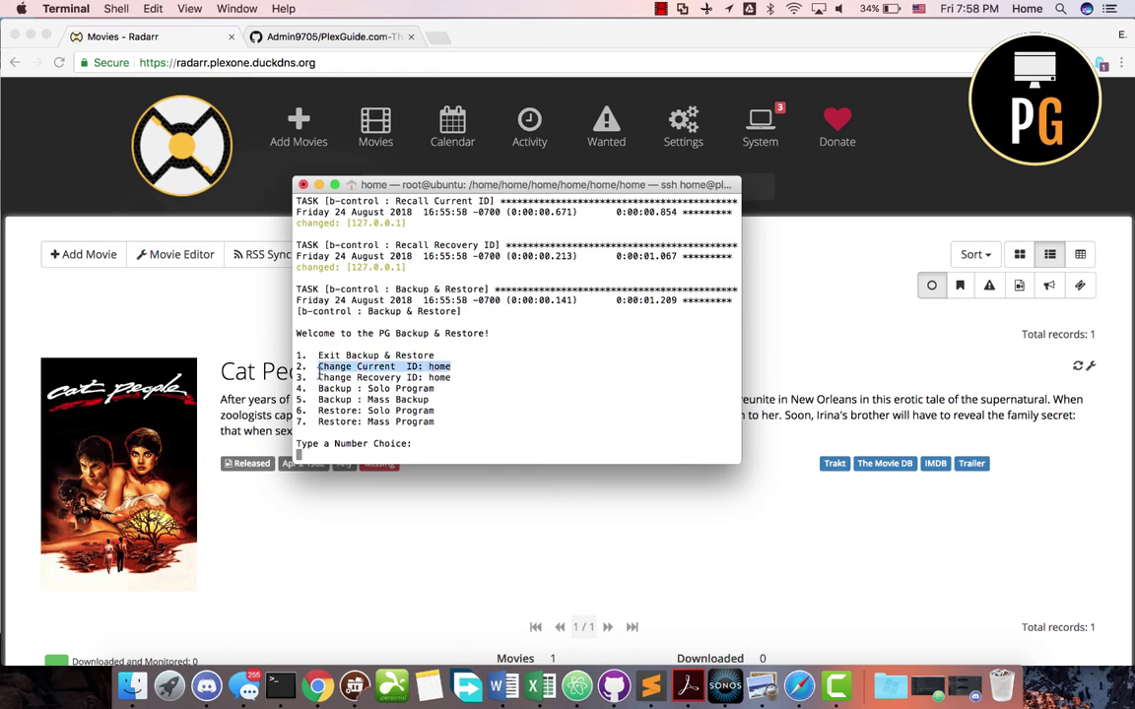
pyautogui.moveTo(318, 377); pyautogui.dragTo(453, 377)
pyautogui.click(413, 367)
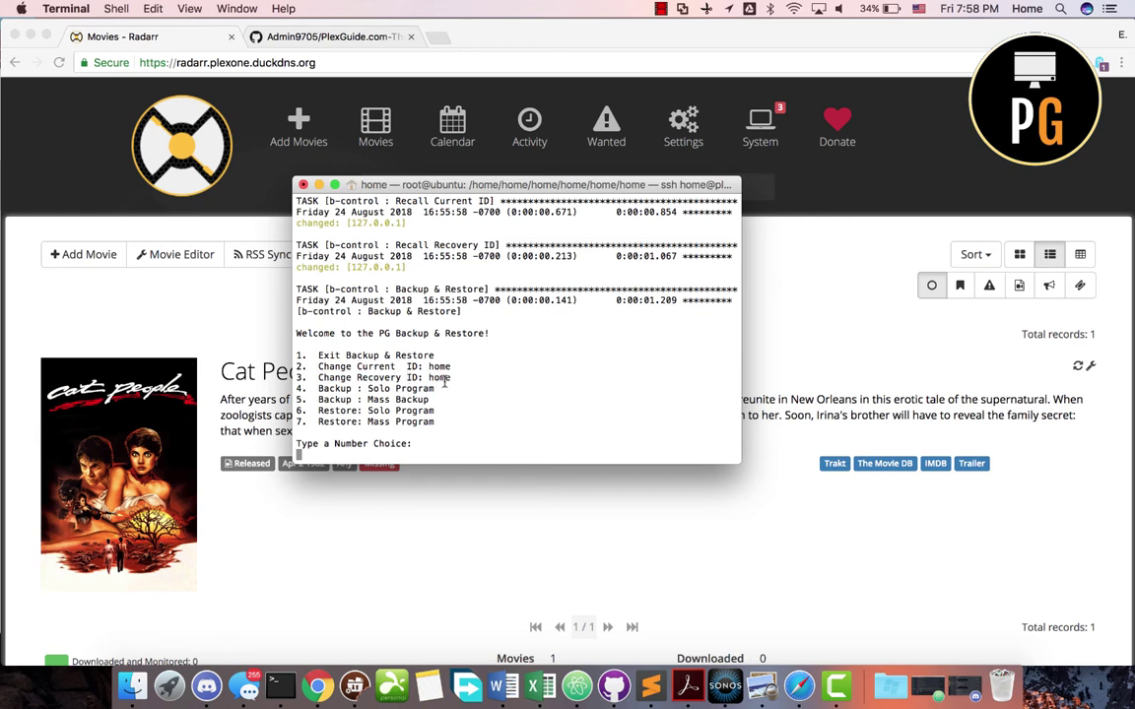
pyautogui.moveTo(426, 382); pyautogui.dragTo(450, 380)
pyautogui.click(448, 383)
pyautogui.moveTo(451, 367)
pyautogui.mouseDown()
pyautogui.moveTo(327, 356)
pyautogui.moveTo(315, 366)
pyautogui.moveTo(440, 366)
pyautogui.moveTo(319, 366)
pyautogui.moveTo(451, 378)
pyautogui.mouseUp()
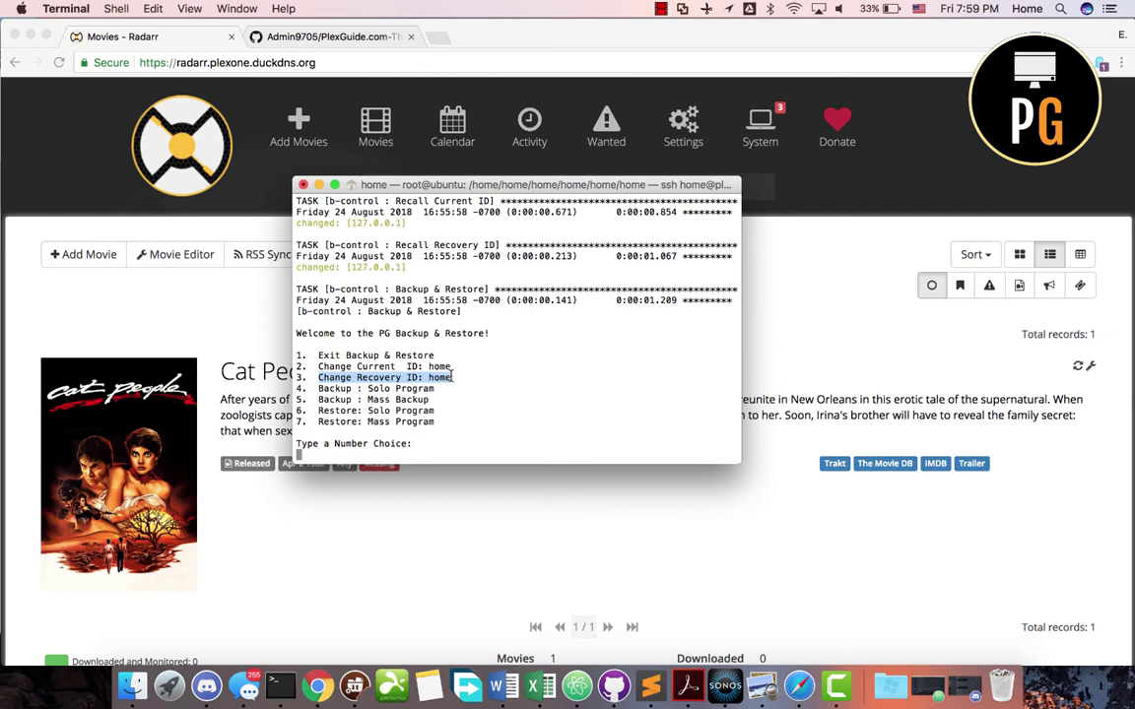
pyautogui.click(410, 415)
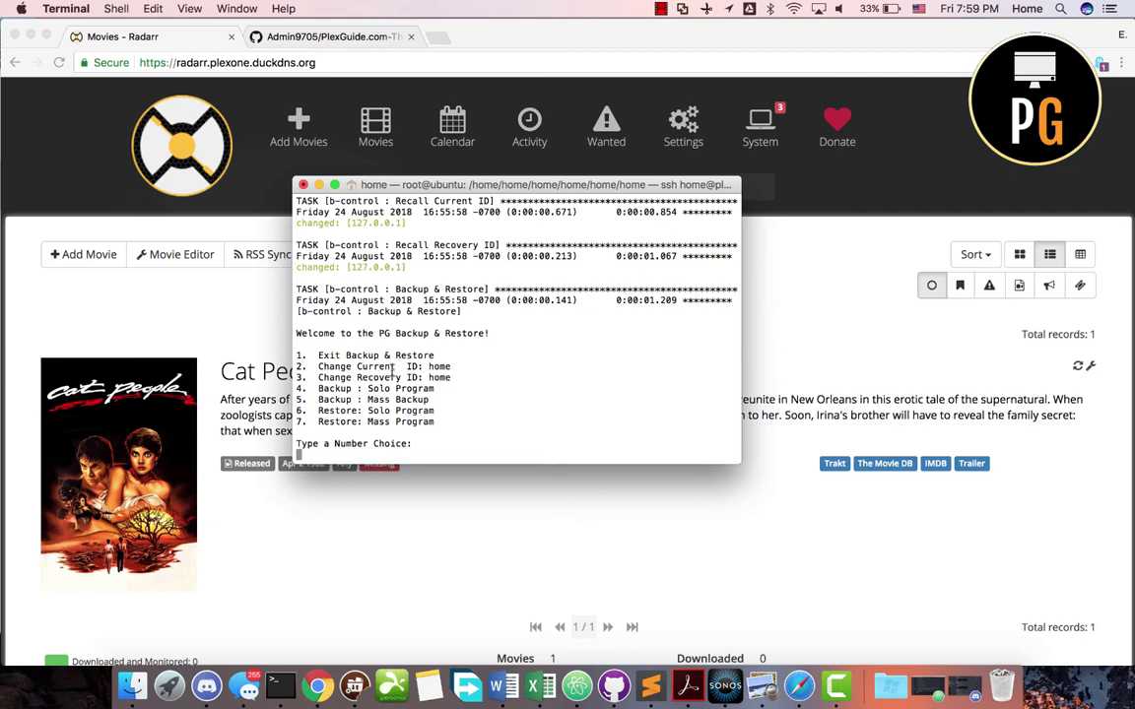
# Try a solo program backup of lidarr and review its output
pyautogui.write('4')
pyautogui.press('Return')
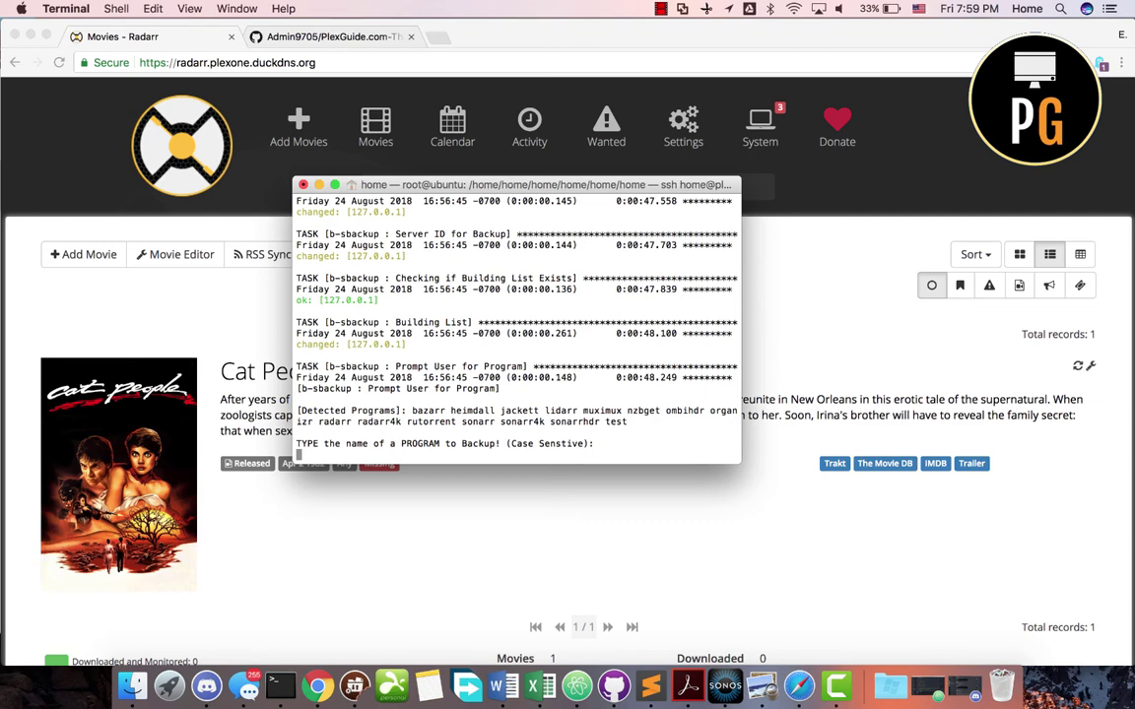
pyautogui.write('lidarr')
pyautogui.press('Return')
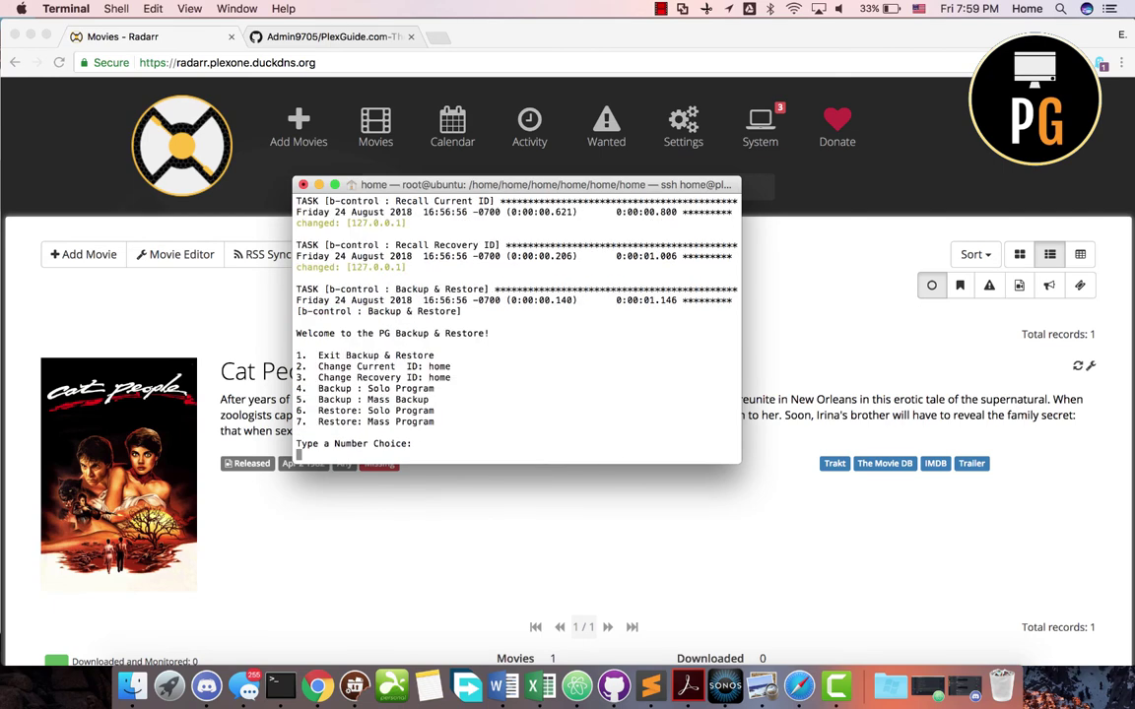
pyautogui.scroll(10, 509, 244)
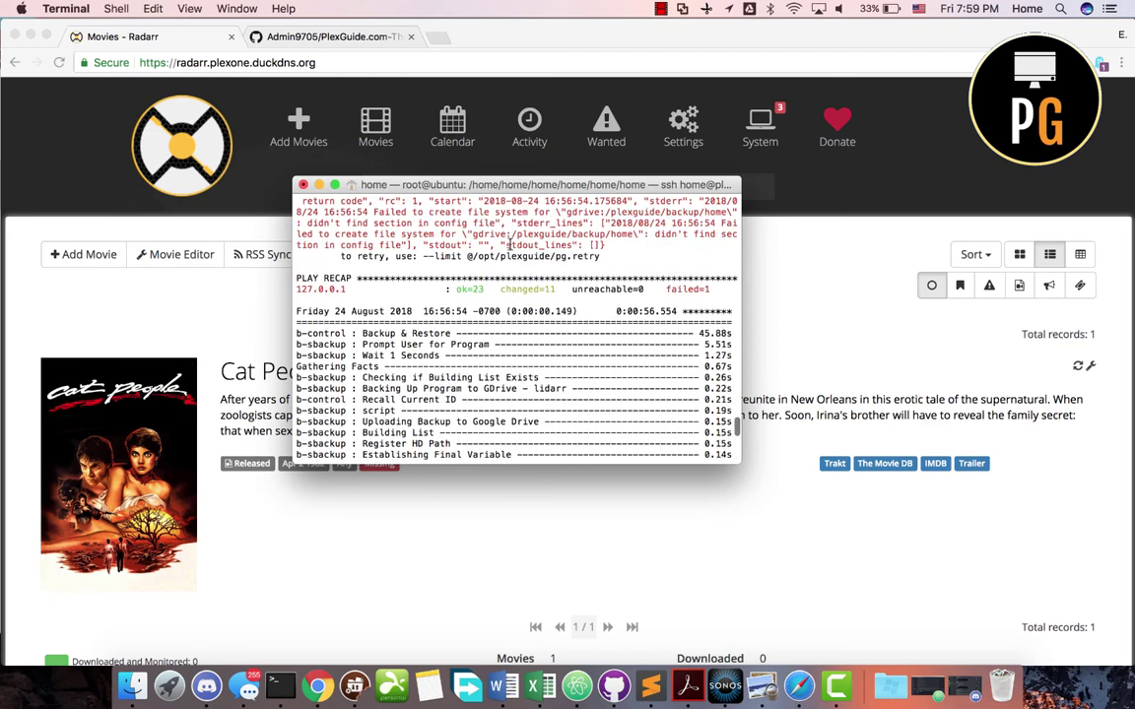
pyautogui.scroll(2, 478, 295)
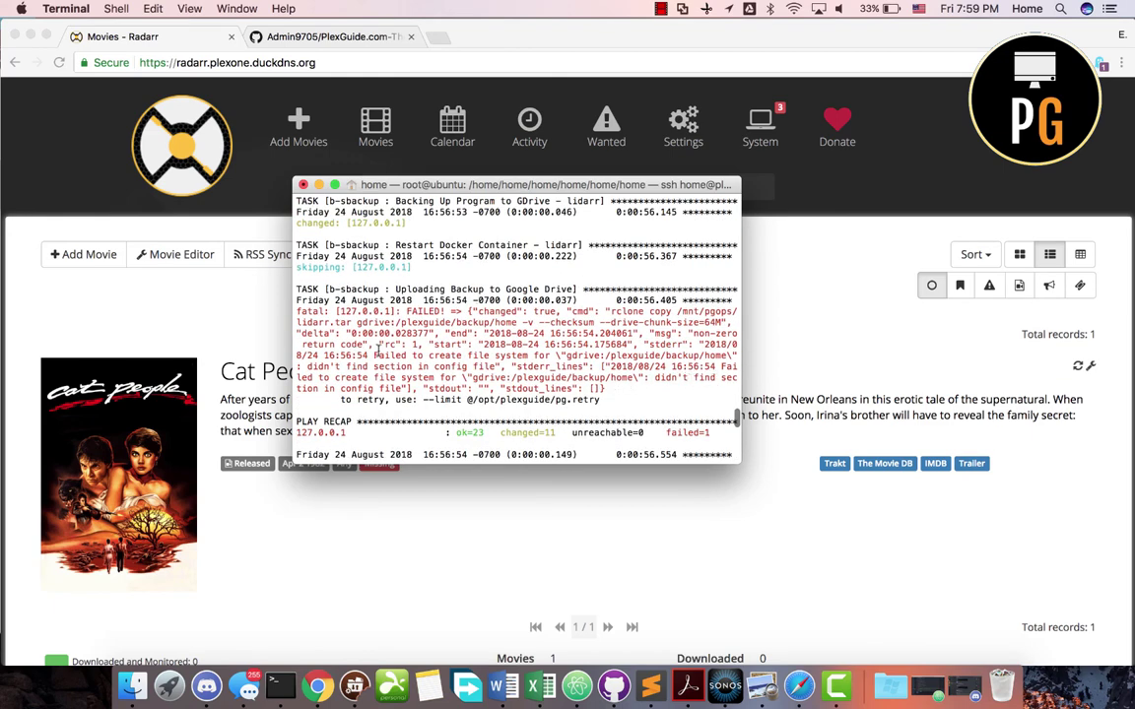
pyautogui.scroll(-10, 398, 431)
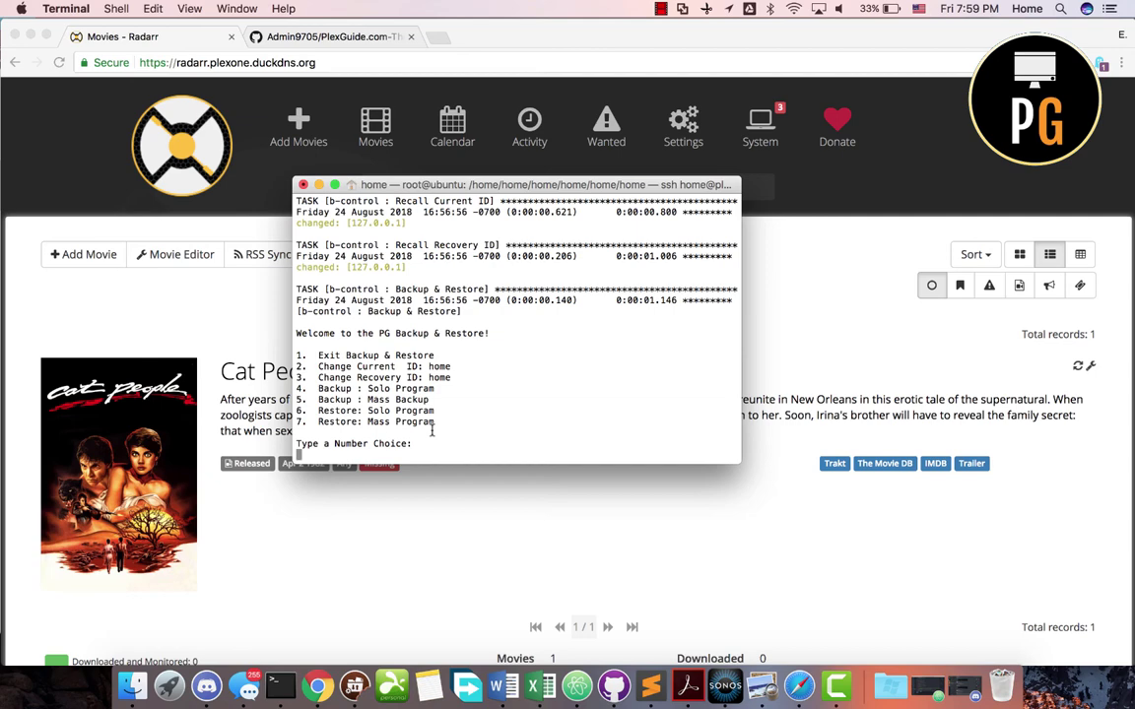
# Leave Backup & Restore, open the Settings Menu and examine the Download Path, Processor and Kernel Mods options
pyautogui.write('1')
pyautogui.press('Return')
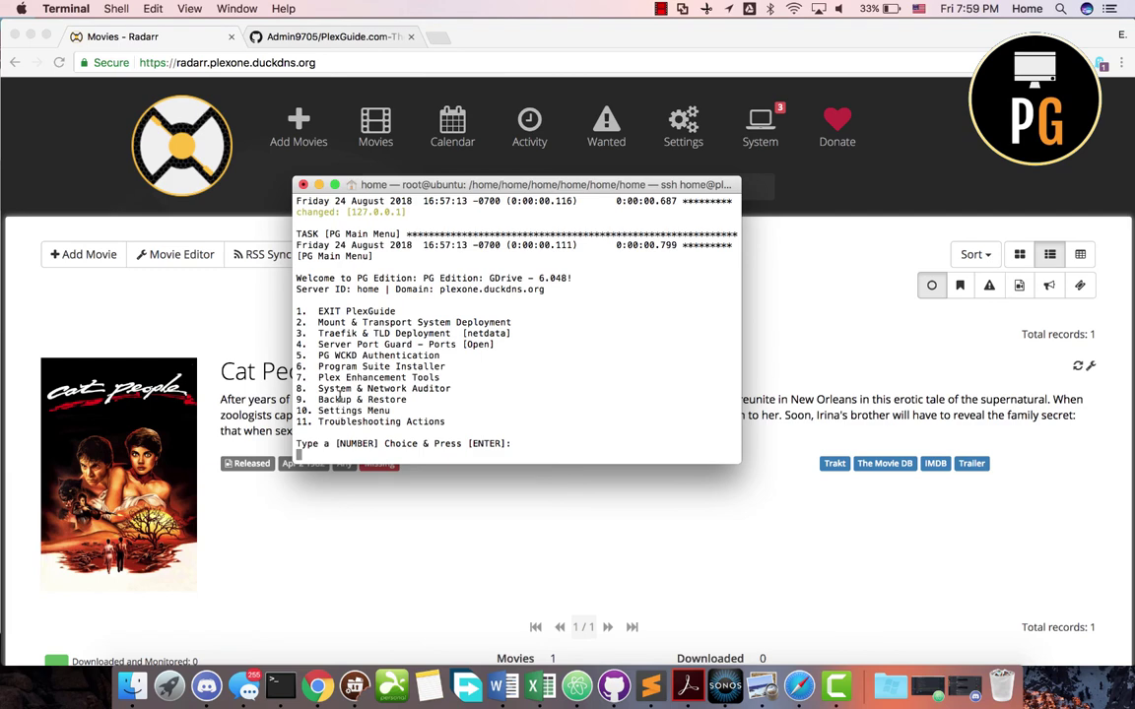
pyautogui.write('10')
pyautogui.press('Return')
pyautogui.press('Down')
pyautogui.press('Down')
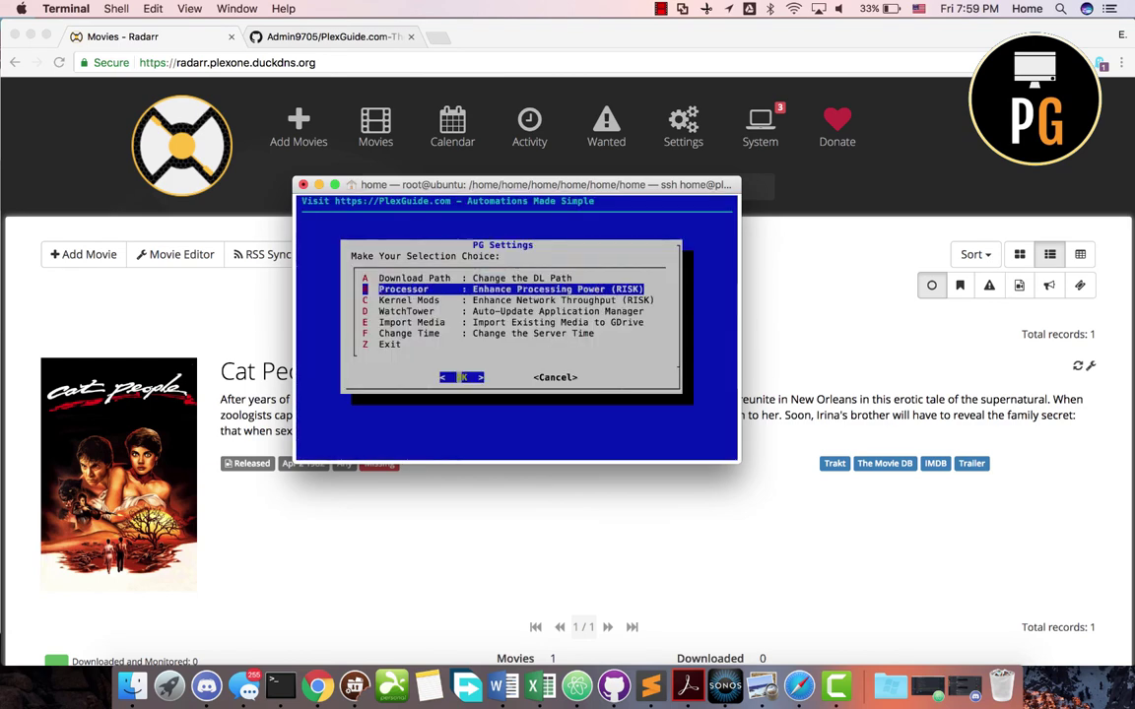
pyautogui.press('Up')
pyautogui.press('Down')
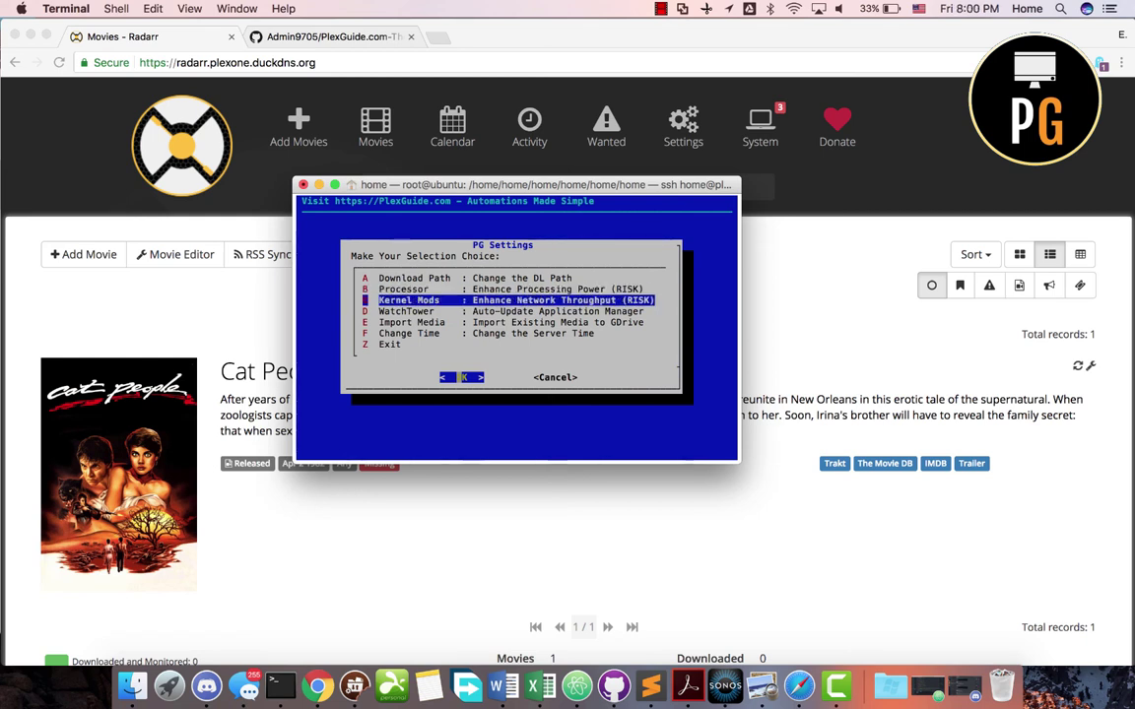
pyautogui.press('Up')
pyautogui.press('Down')
pyautogui.press('Up')
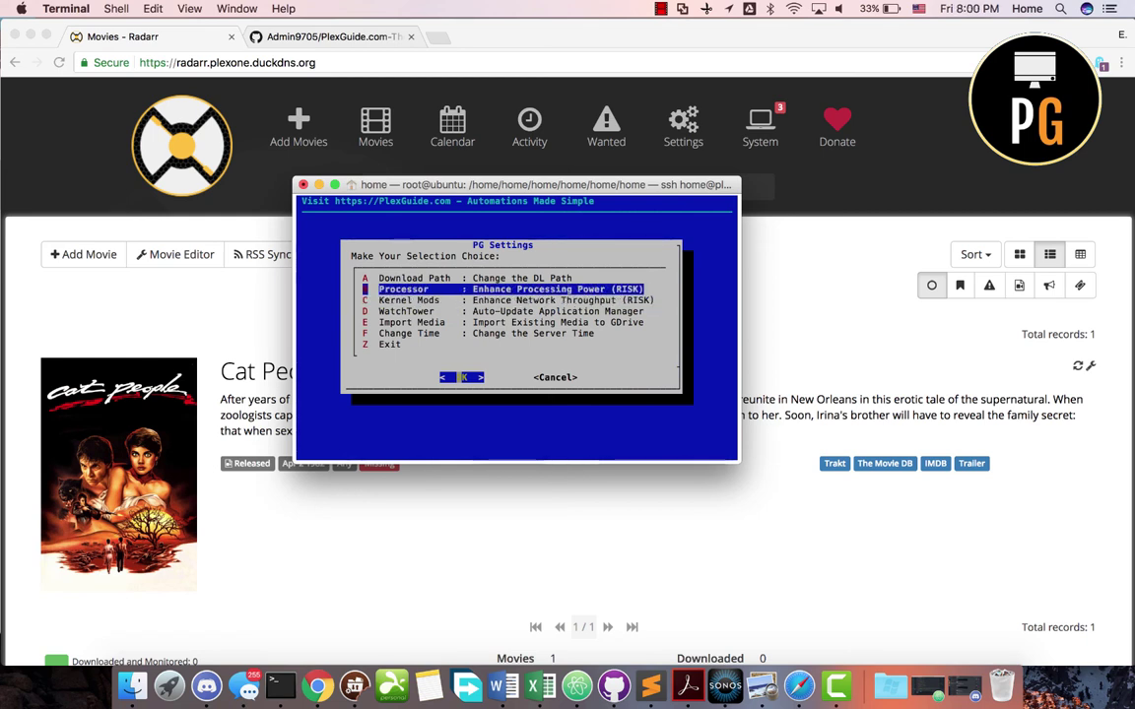
pyautogui.press('Up')
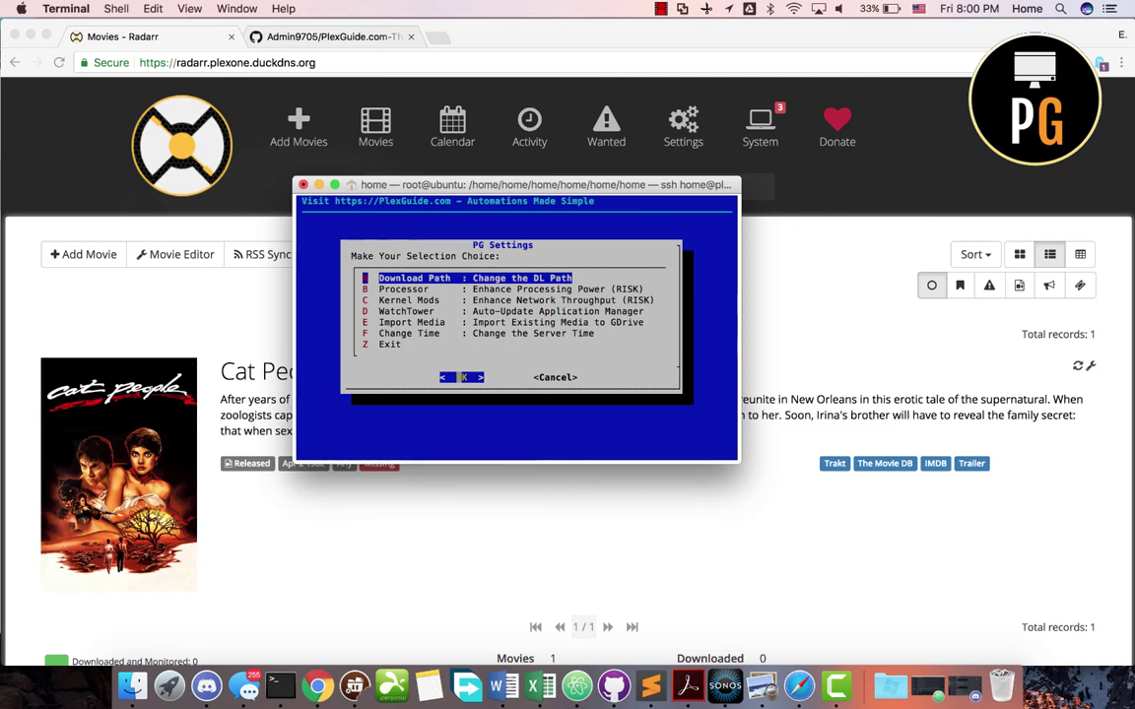
pyautogui.press('Down')
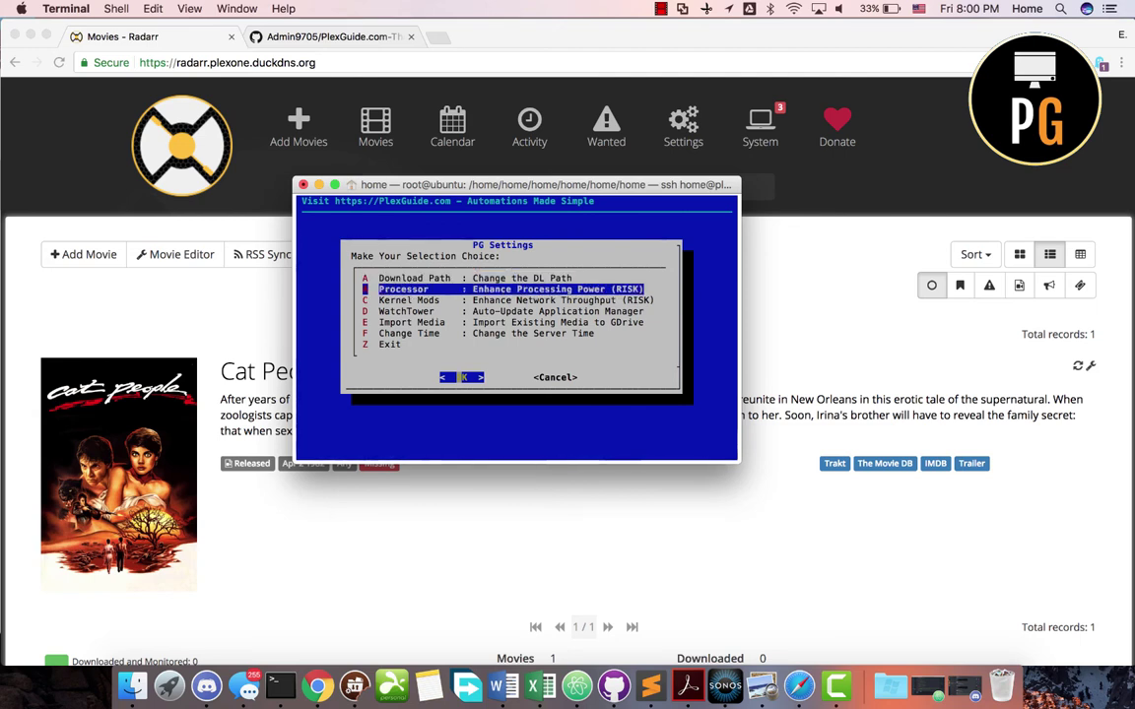
pyautogui.press('Up')
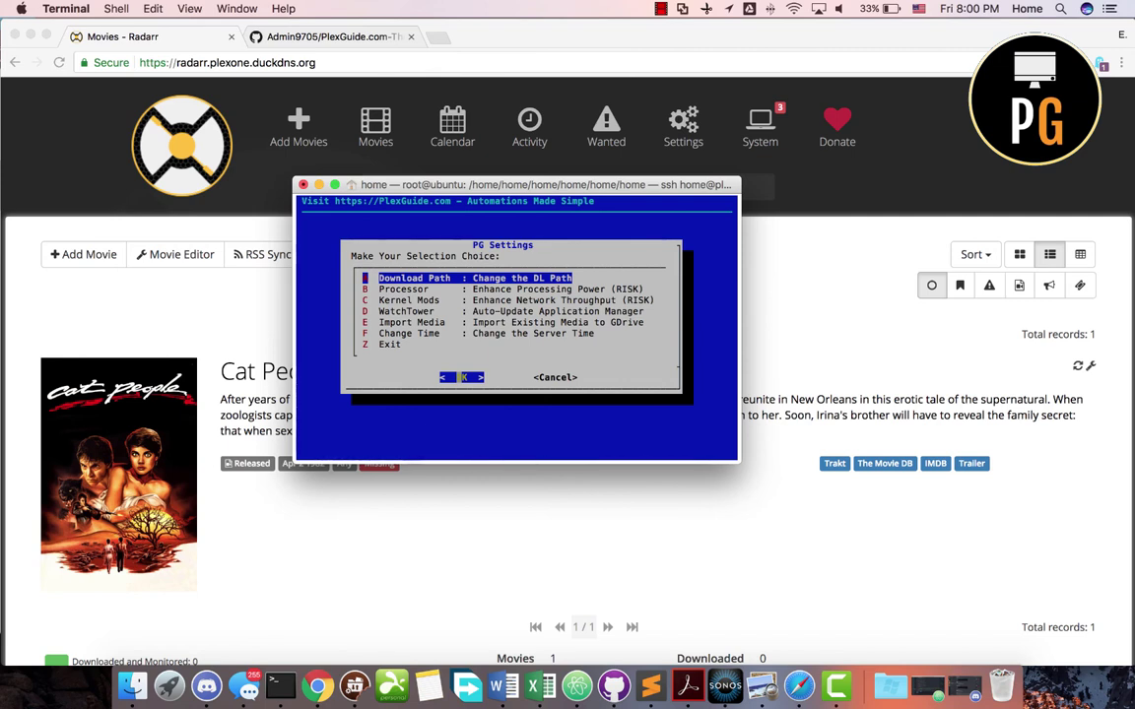
# Go through the remaining PG Settings entries, including WatchTower, Import Media and Change Time, and exit to the main menu
pyautogui.press('Down')
pyautogui.press('Up')
pyautogui.press('Down')
pyautogui.press('Down')
pyautogui.press('Down')
pyautogui.press('Down')
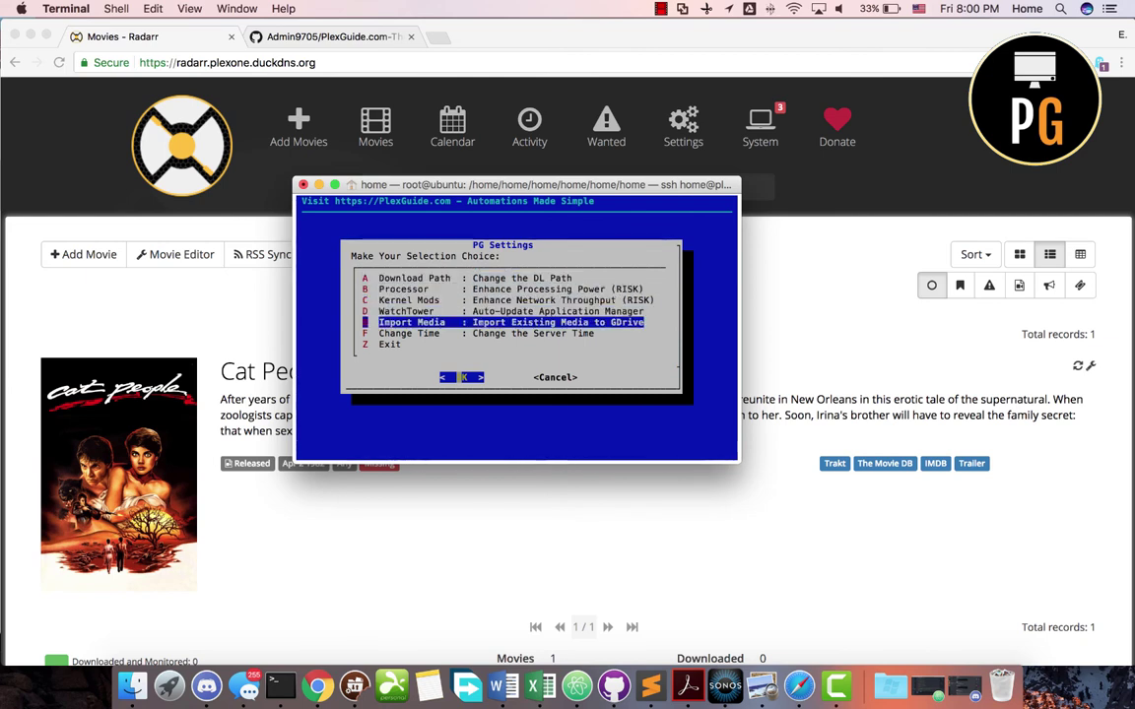
pyautogui.press('Down')
pyautogui.press('Down')
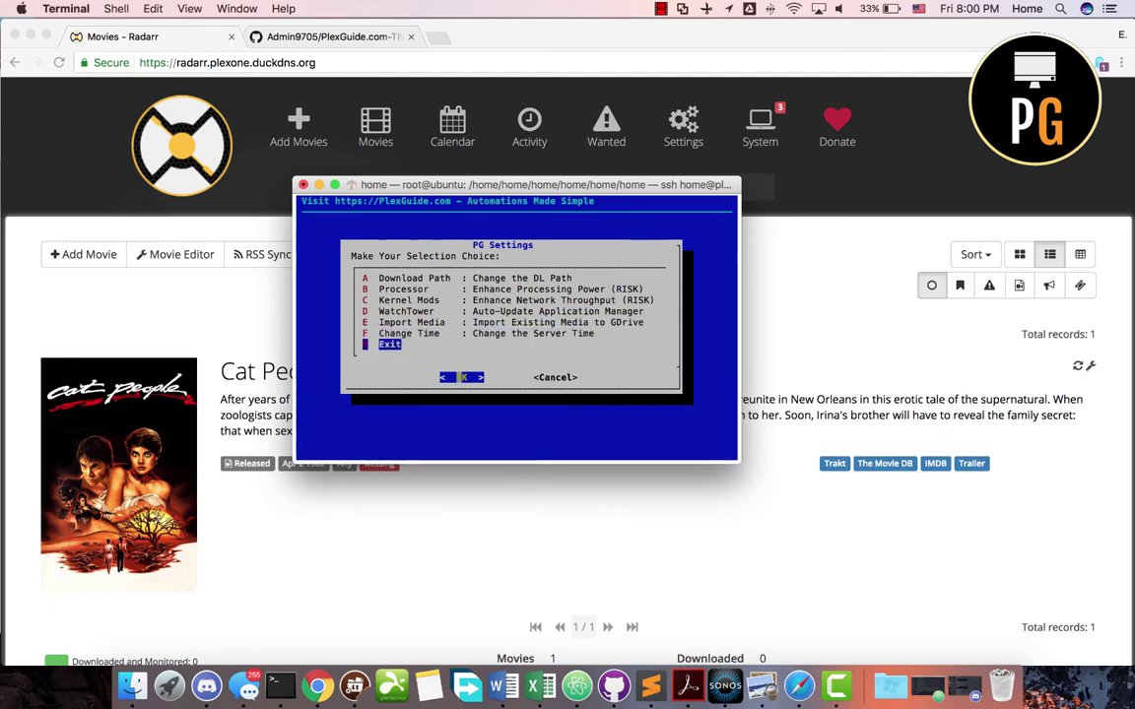
pyautogui.press('Return')
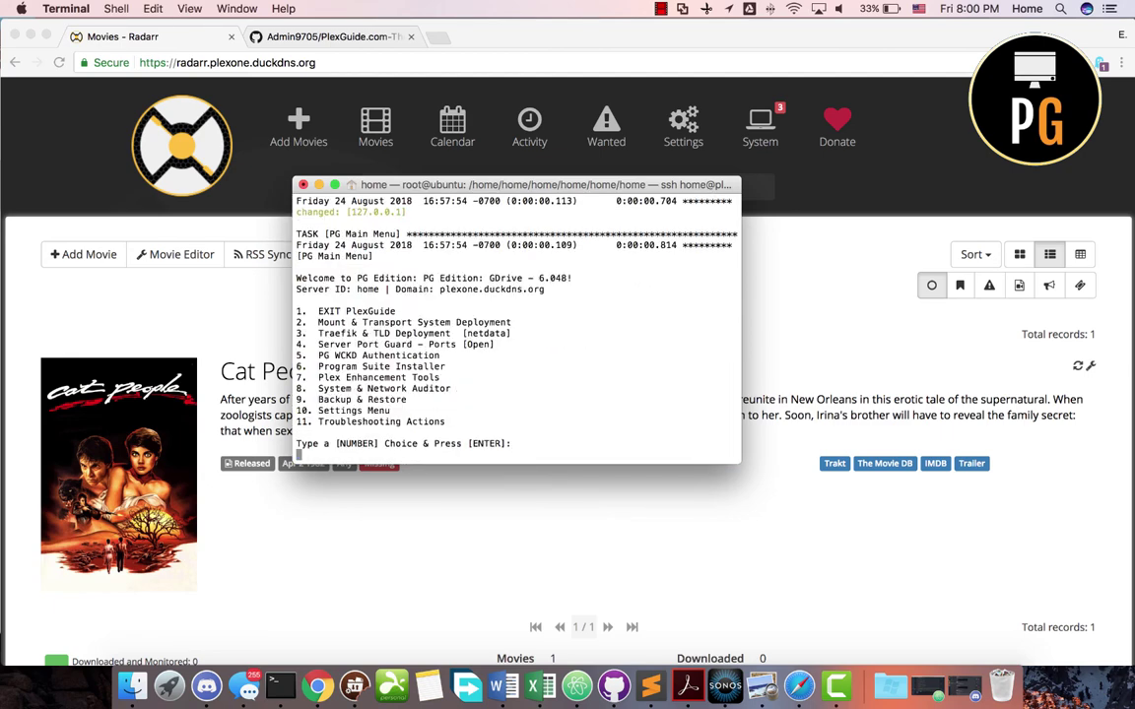
# Open Troubleshooting Actions and examine the two PreInstaller options, the uninstall options and Change Server Setup
pyautogui.write('11')
pyautogui.press('Return')
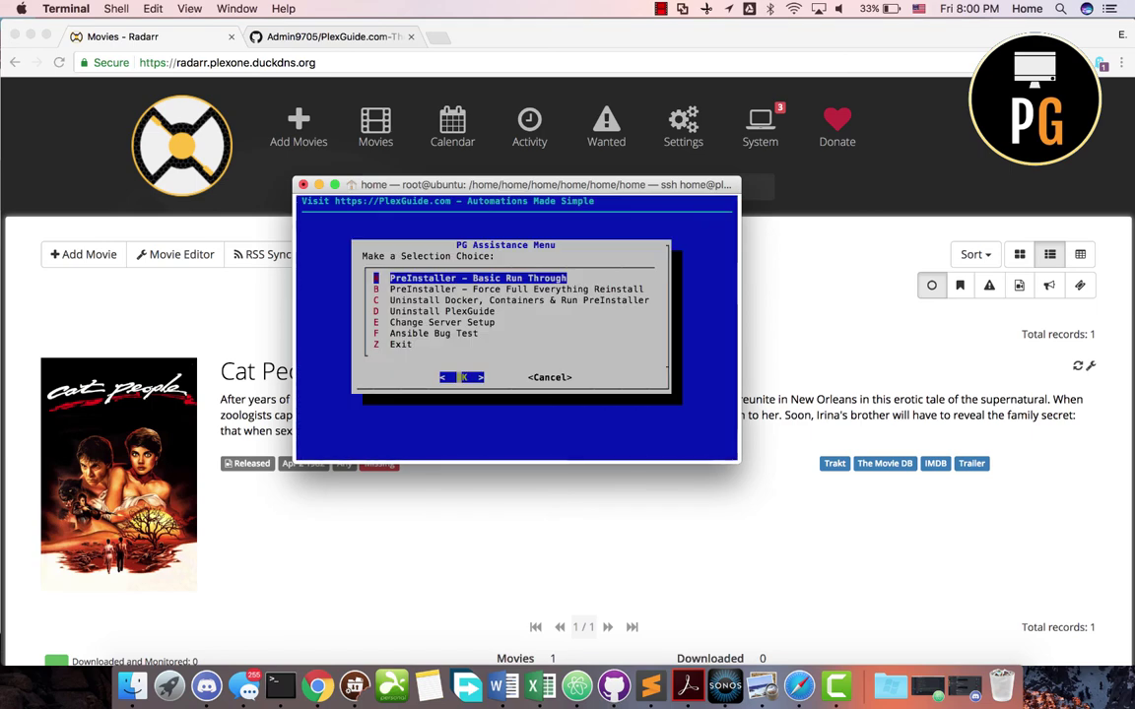
pyautogui.press('Down')
pyautogui.press('Down')
pyautogui.press('Up')
pyautogui.press('Up')
pyautogui.press('Down')
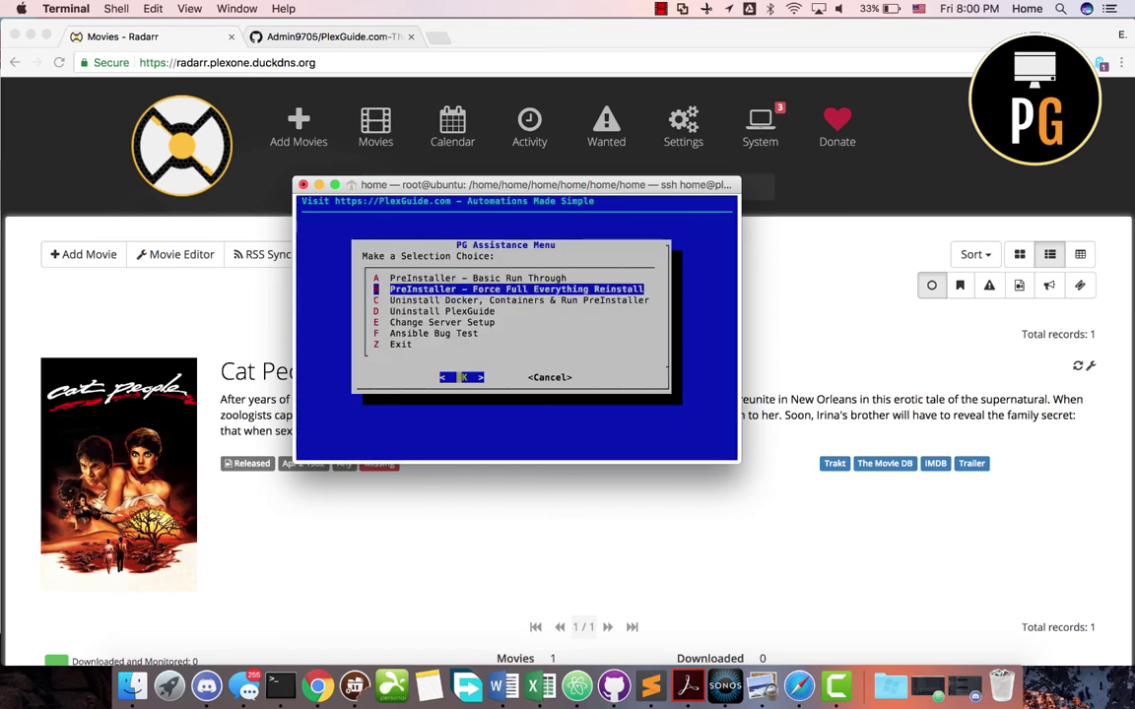
pyautogui.press('Down')
pyautogui.press('Down')
pyautogui.press('Down')
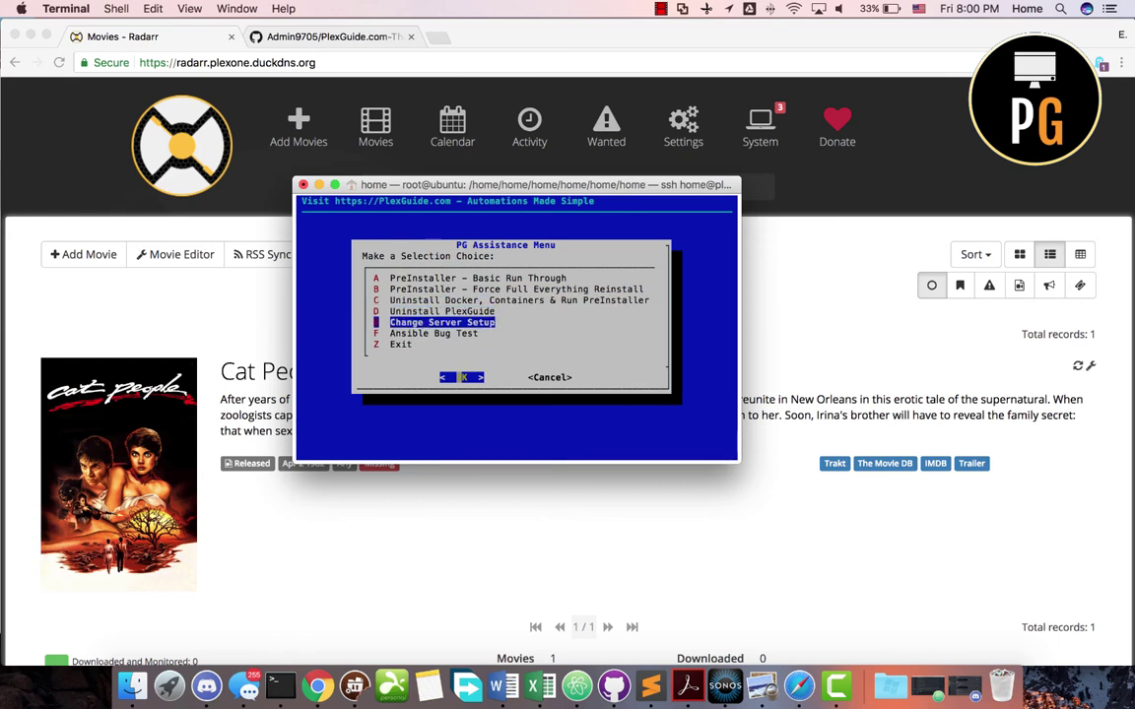
# Examine the Change Server Setup and Ansible Bug Test entries of the PG Assistance Menu
pyautogui.press('Down')
pyautogui.press('Up')
pyautogui.press('Down')
pyautogui.press('Down')
pyautogui.press('Up')
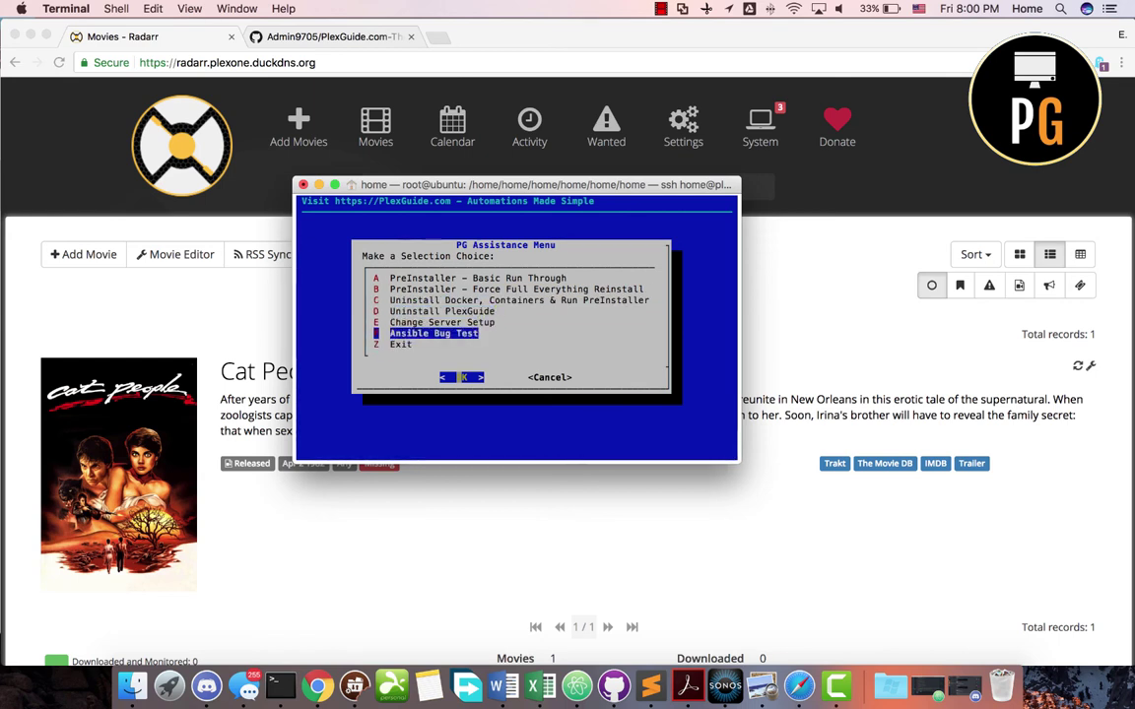
pyautogui.press('Down')
pyautogui.press('Up')
pyautogui.press('Down')
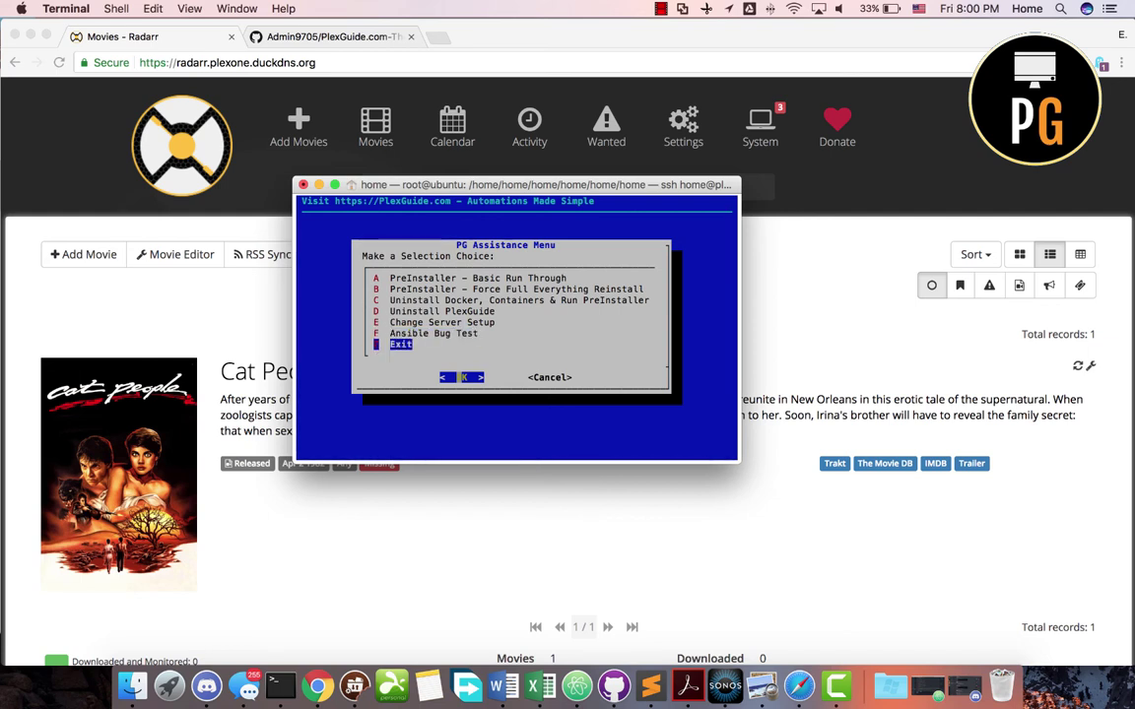
pyautogui.press('Up')
pyautogui.press('Up')
pyautogui.press('Up')
pyautogui.press('Down')
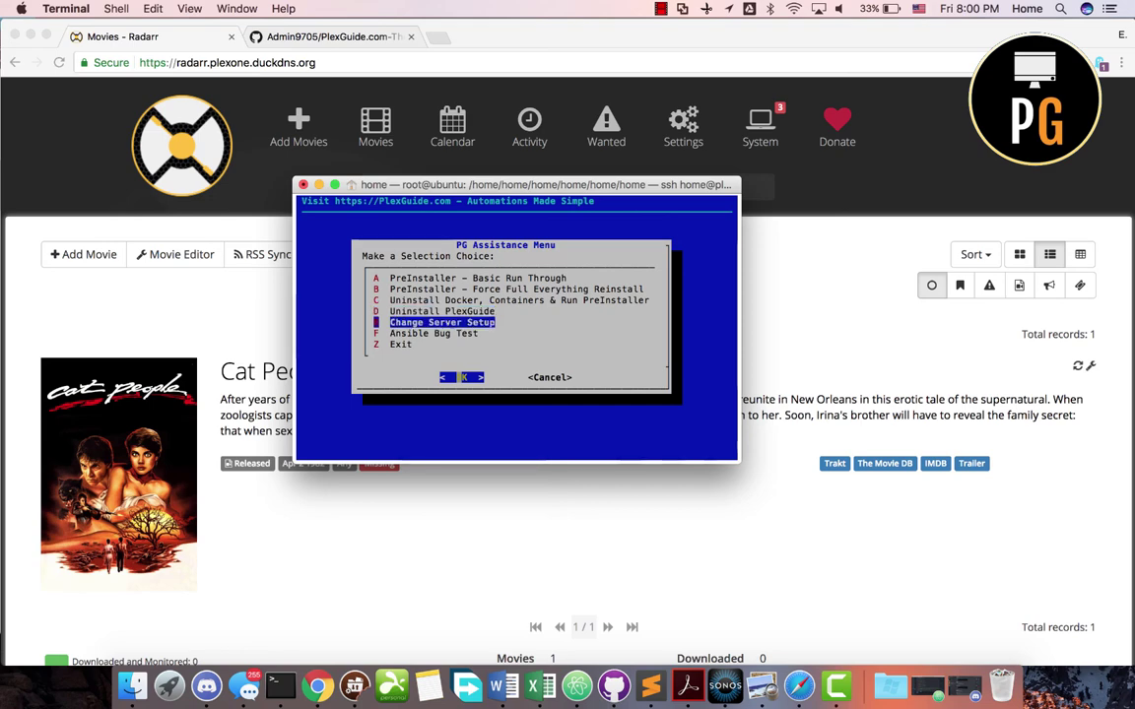
# Exit the PG Assistance Menu and enter choice 1 at the main menu prompt without submitting it
pyautogui.press('Down')
pyautogui.press('Down')
pyautogui.press('Return')
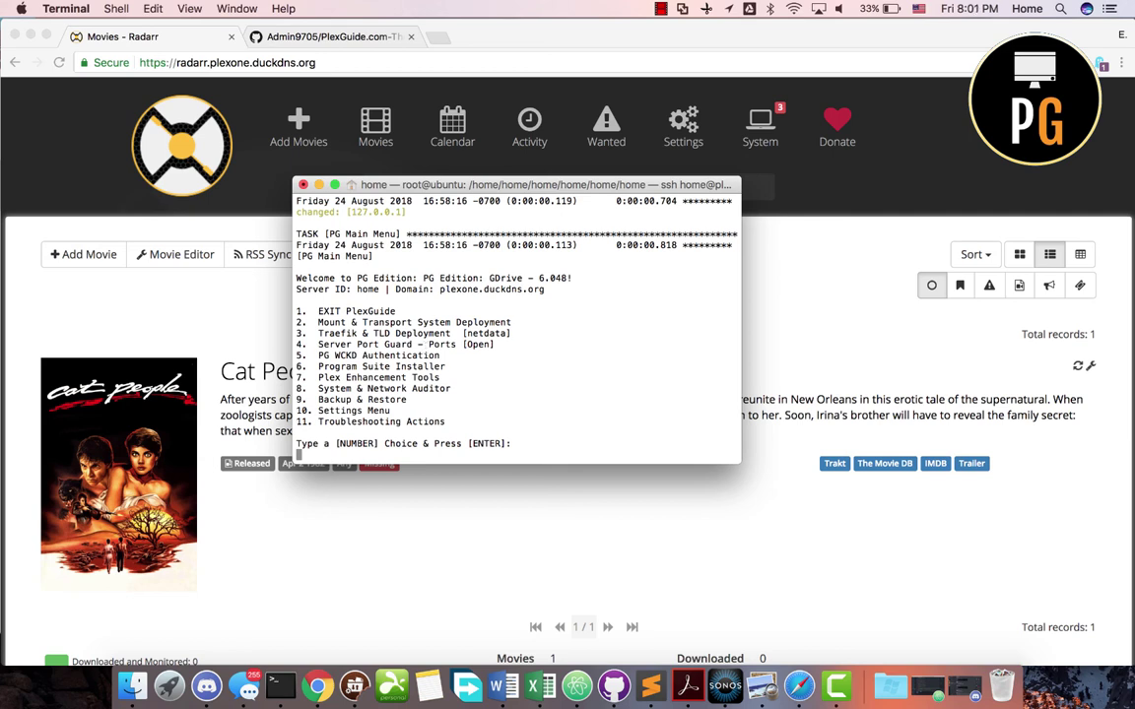
pyautogui.write('1')
# Switch to Discord and look through the PG Discord member list, covering founders, coders, mods, community devs and online members
pyautogui.click(206, 686)
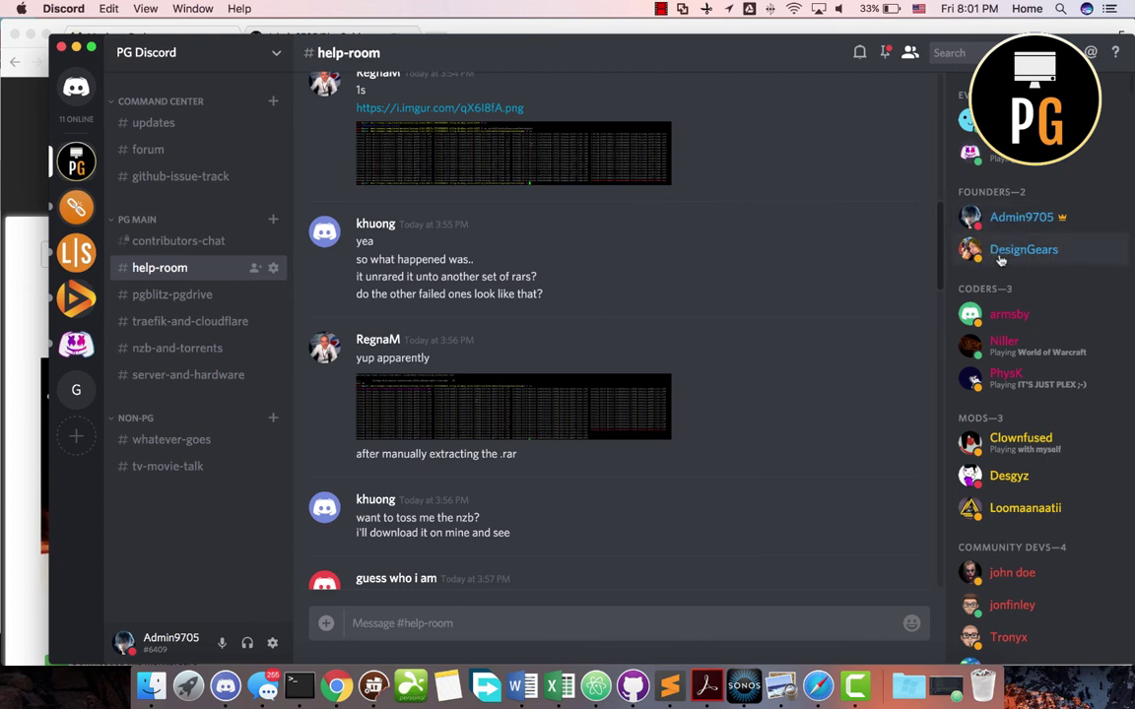
pyautogui.scroll(-3, 1000, 259)
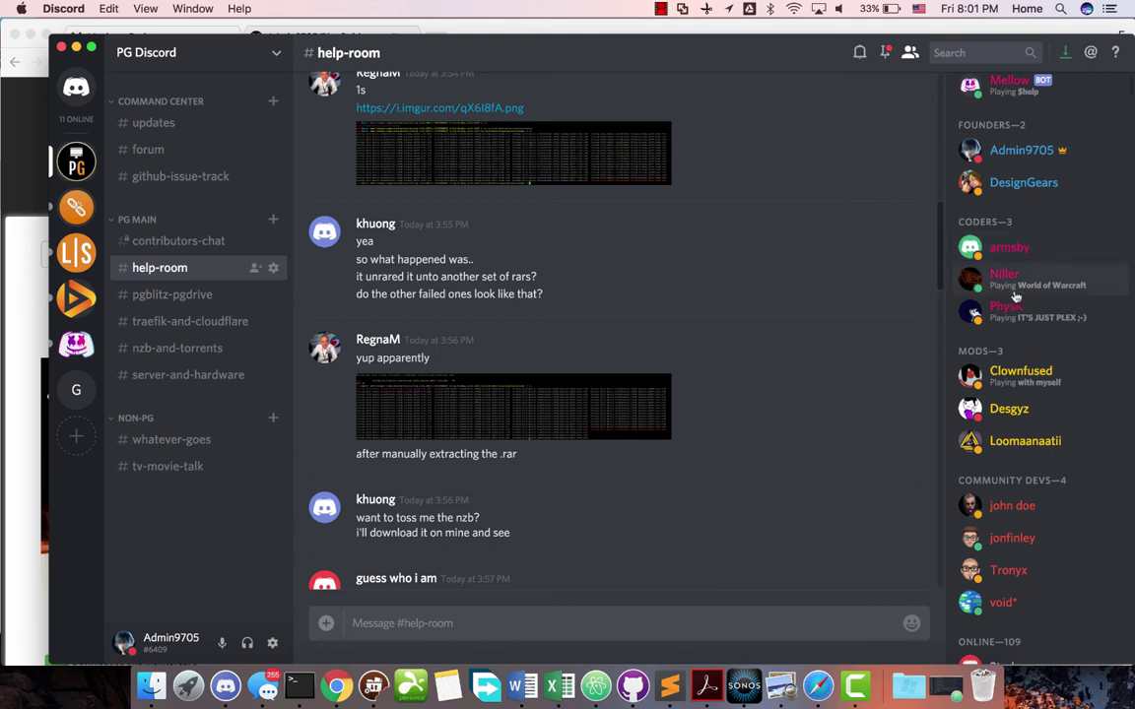
pyautogui.scroll(-1, 1014, 295)
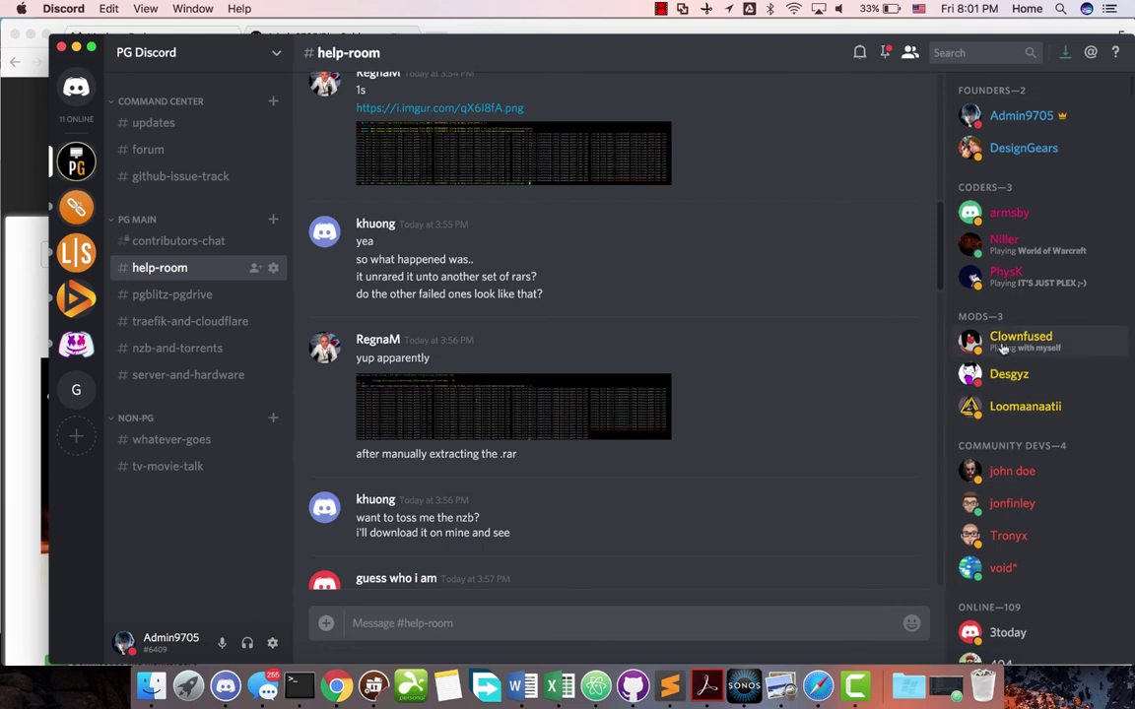
pyautogui.scroll(-2, 1020, 296)
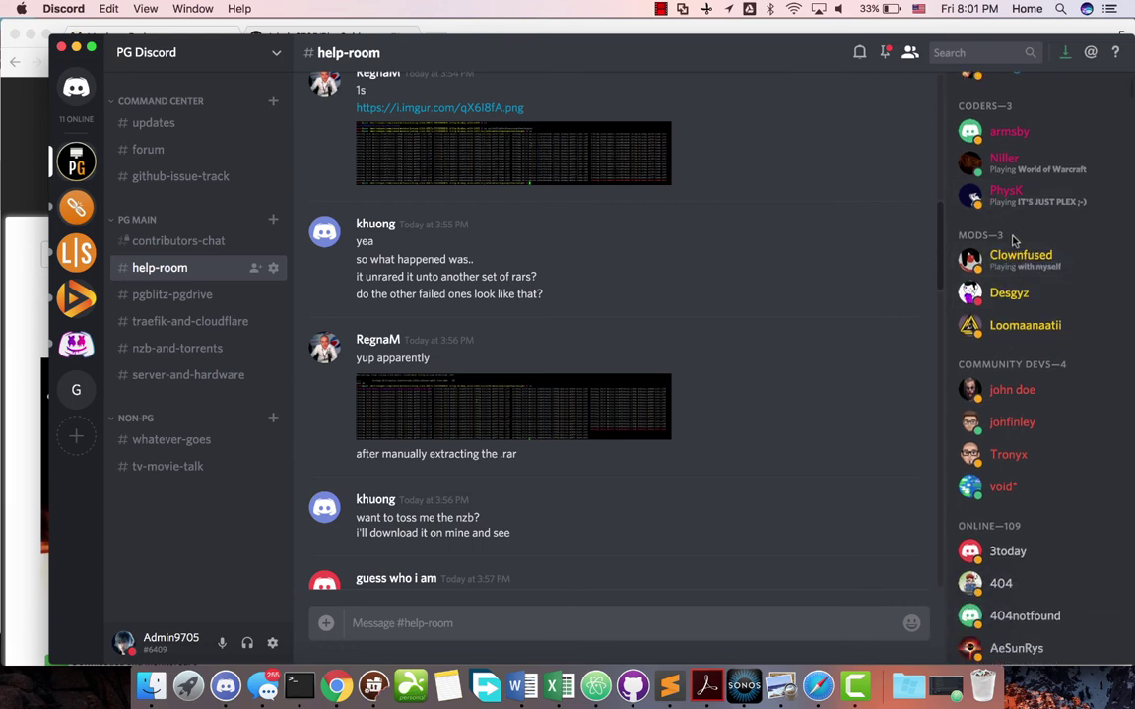
pyautogui.scroll(-1, 1005, 241)
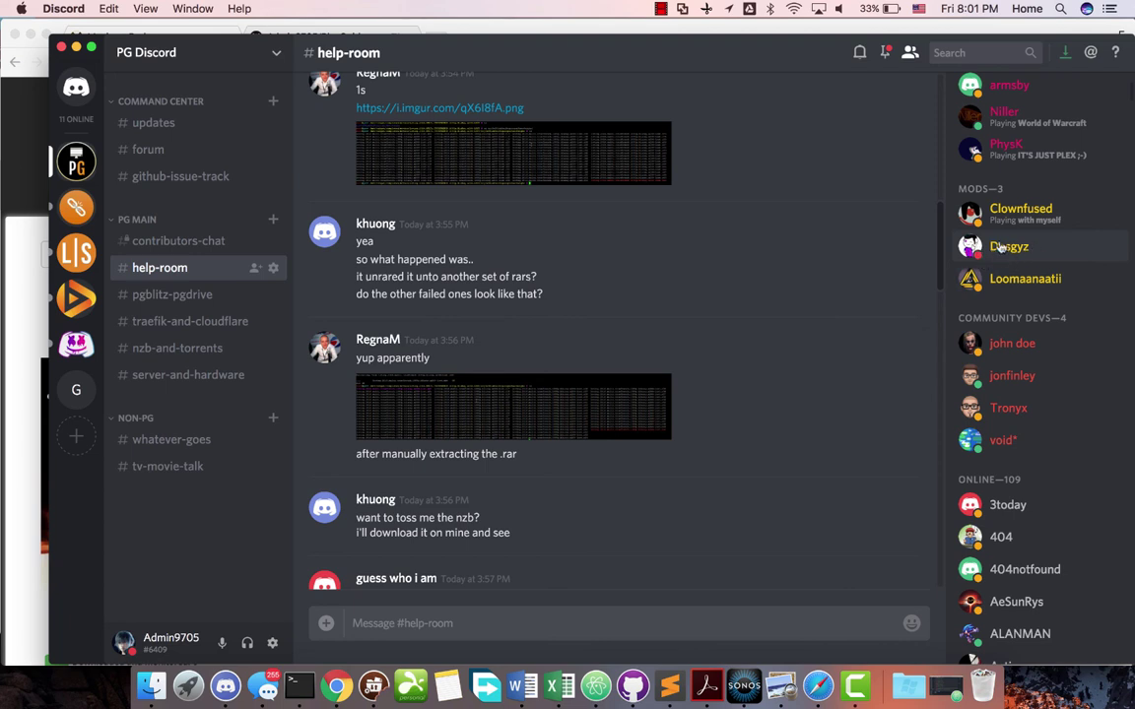
pyautogui.scroll(-2, 1007, 246)
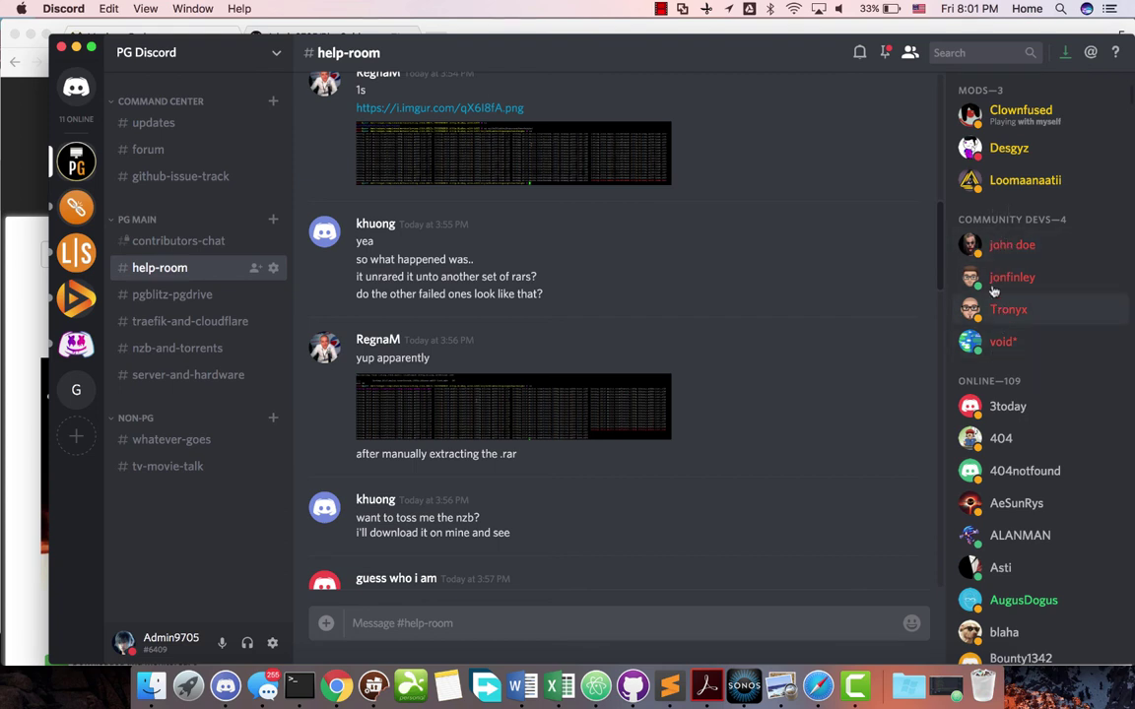
pyautogui.scroll(-4, 992, 279)
pyautogui.scroll(-1, 997, 286)
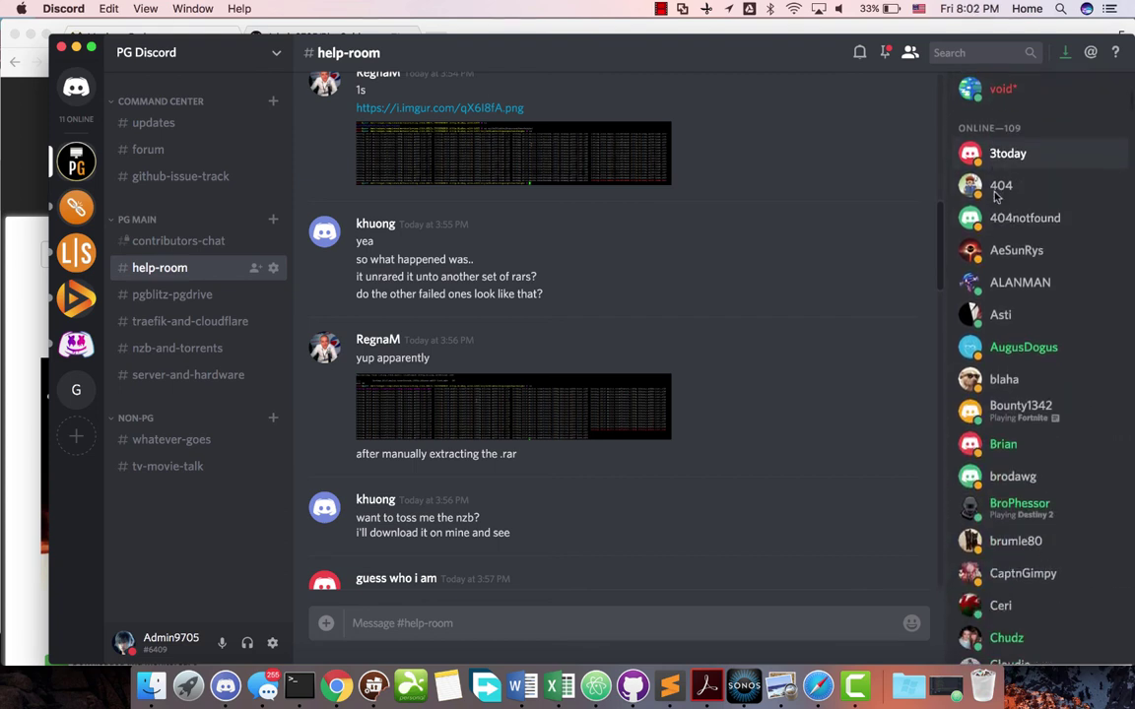
pyautogui.scroll(-1, 1001, 286)
pyautogui.scroll(-3, 1003, 261)
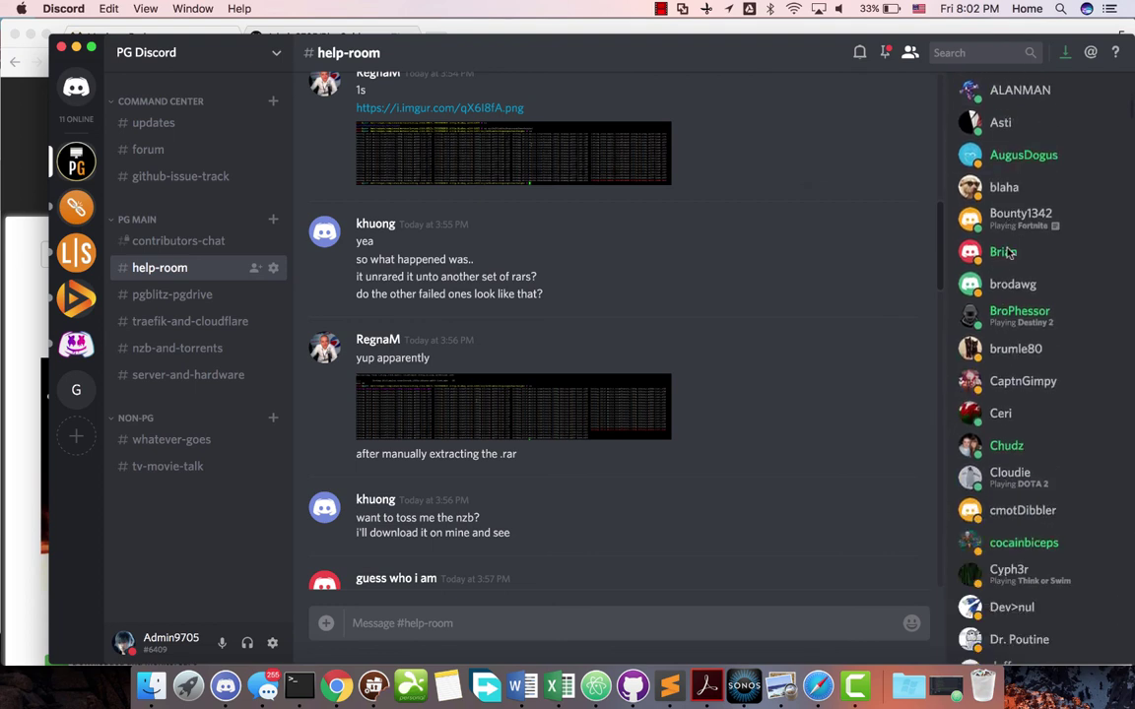
pyautogui.scroll(-4, 1007, 251)
pyautogui.scroll(3, 1007, 226)
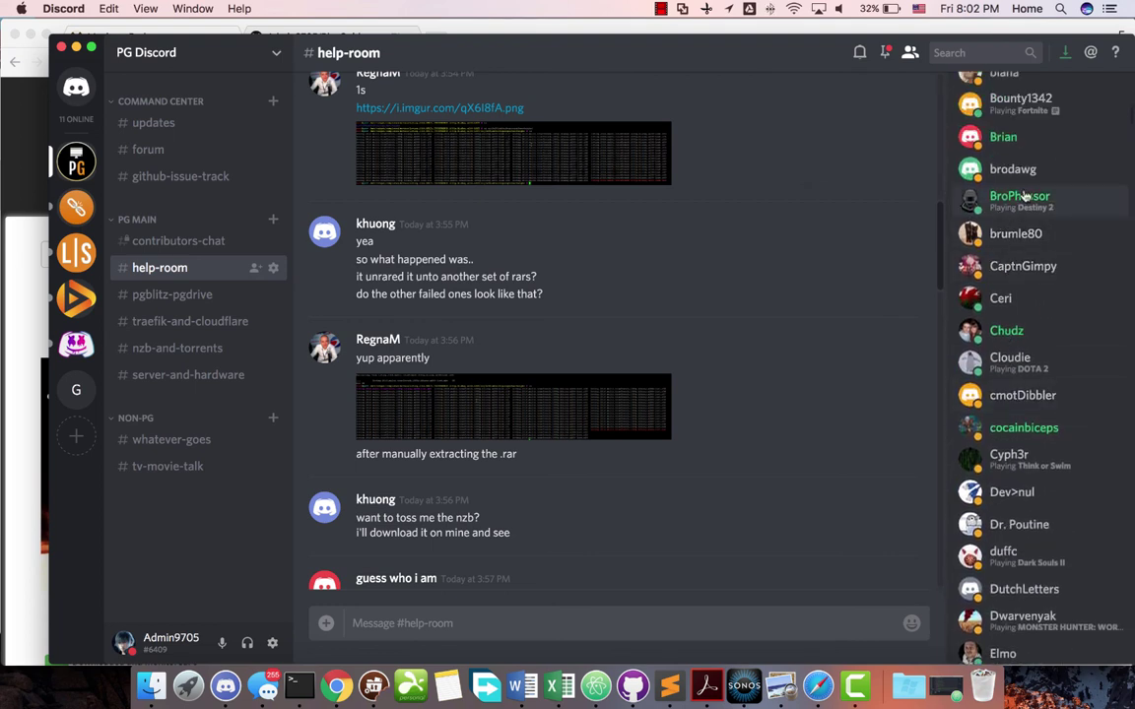
pyautogui.scroll(-2, 1007, 199)
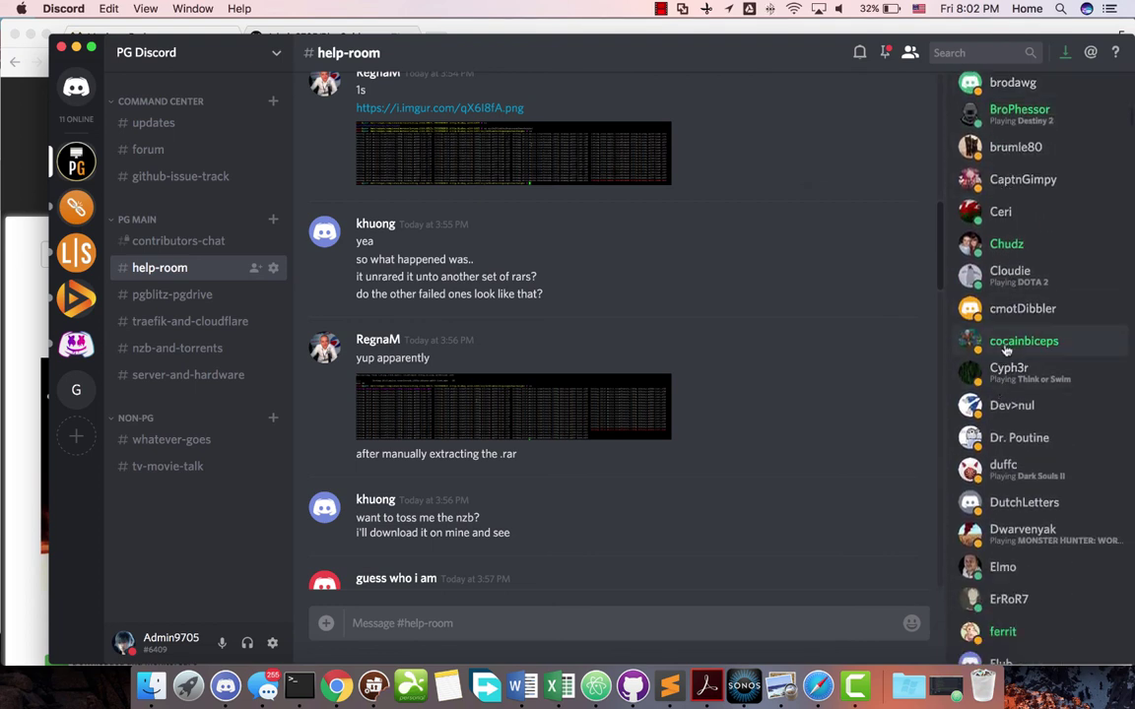
pyautogui.scroll(-8, 1015, 343)
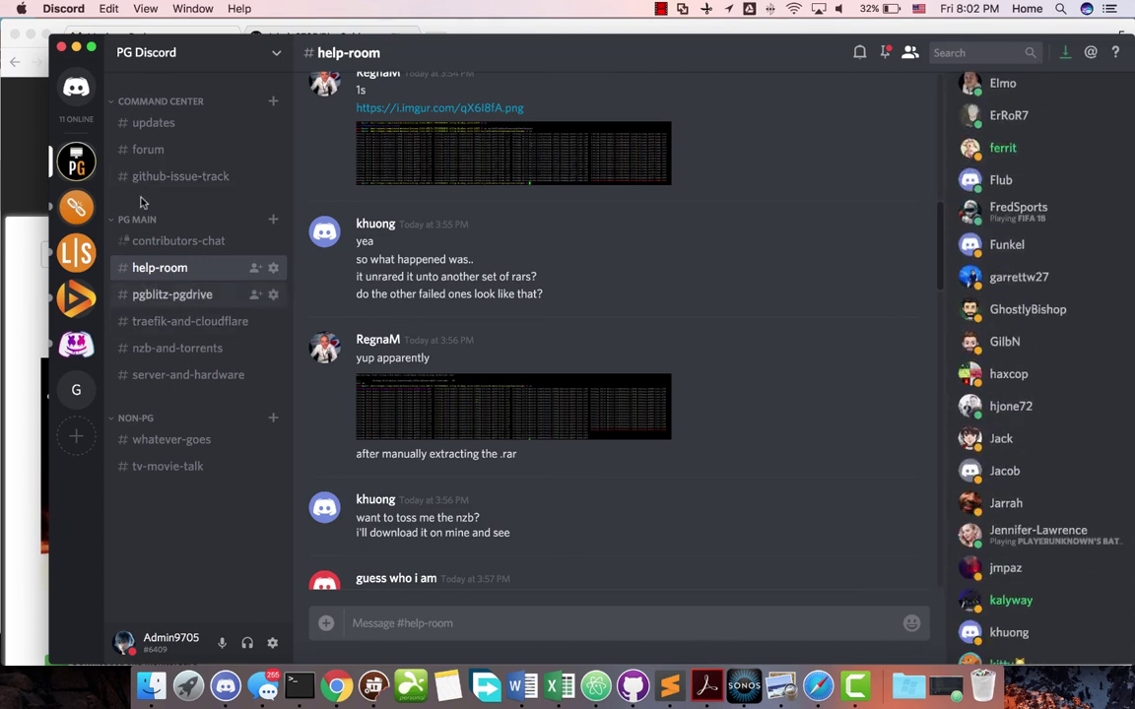
# Minimize Discord and switch to the PlexGuide GitHub repository page in Chrome to look over its overview
pyautogui.click(76, 48)
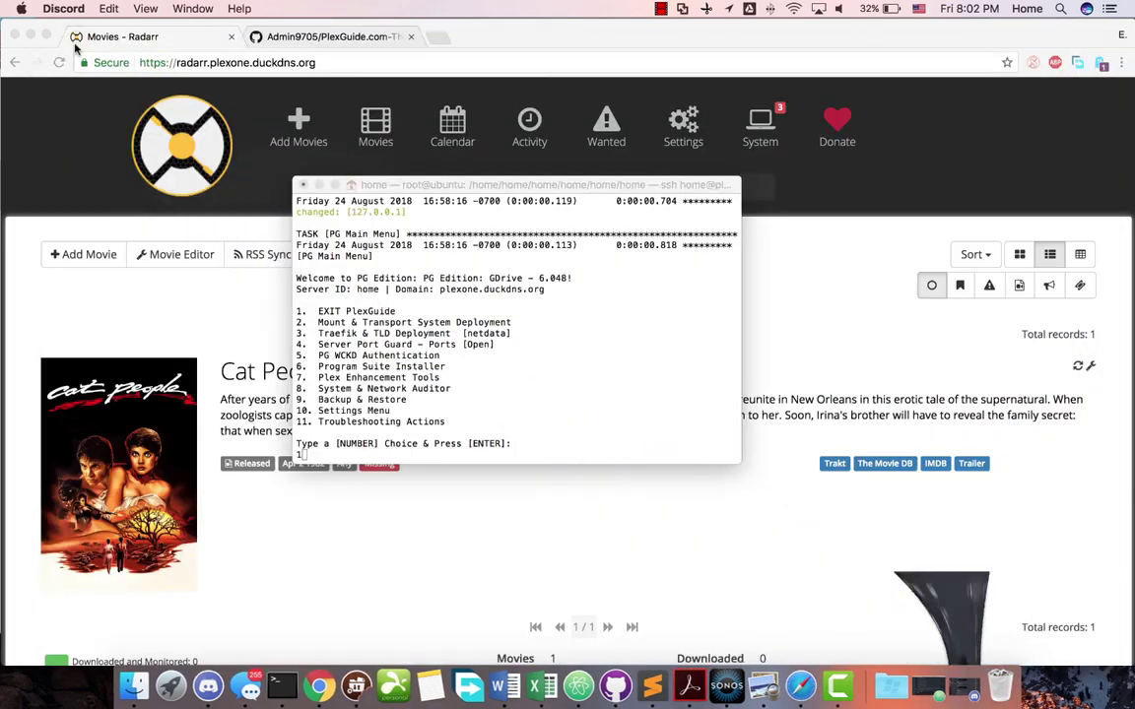
pyautogui.click(278, 56)
pyautogui.click(325, 36)
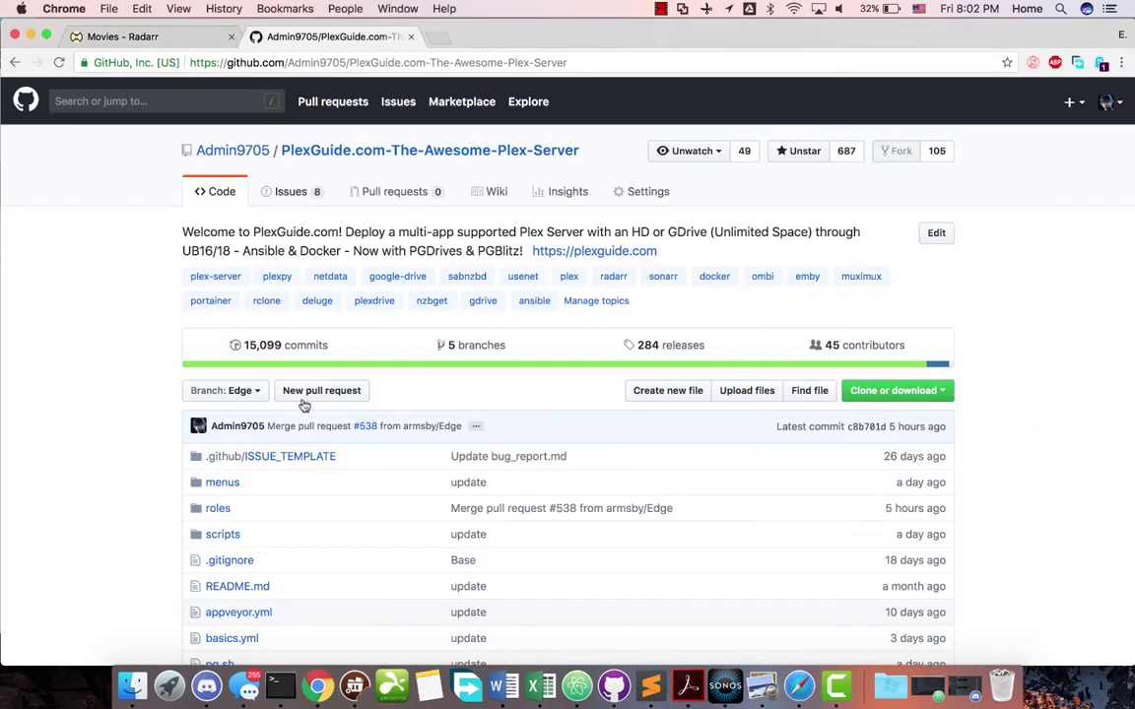
pyautogui.scroll(3, 305, 402)
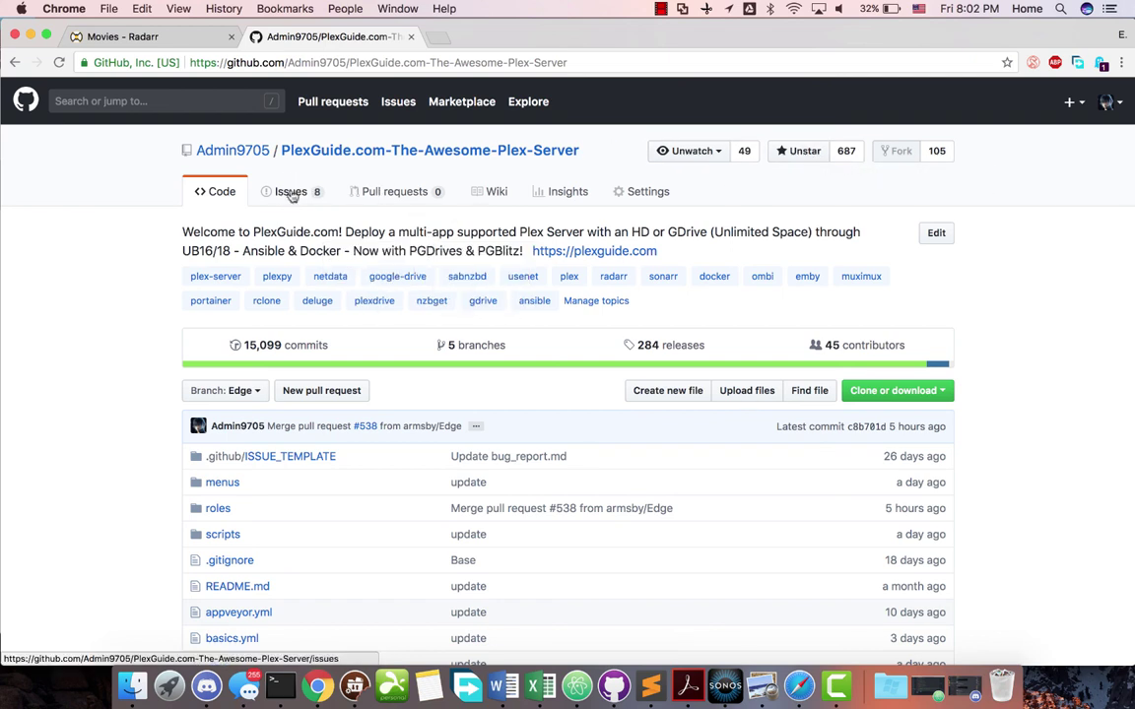
# Load plexguide.com in place of the Radarr page and open the site's Forums
pyautogui.click(187, 39)
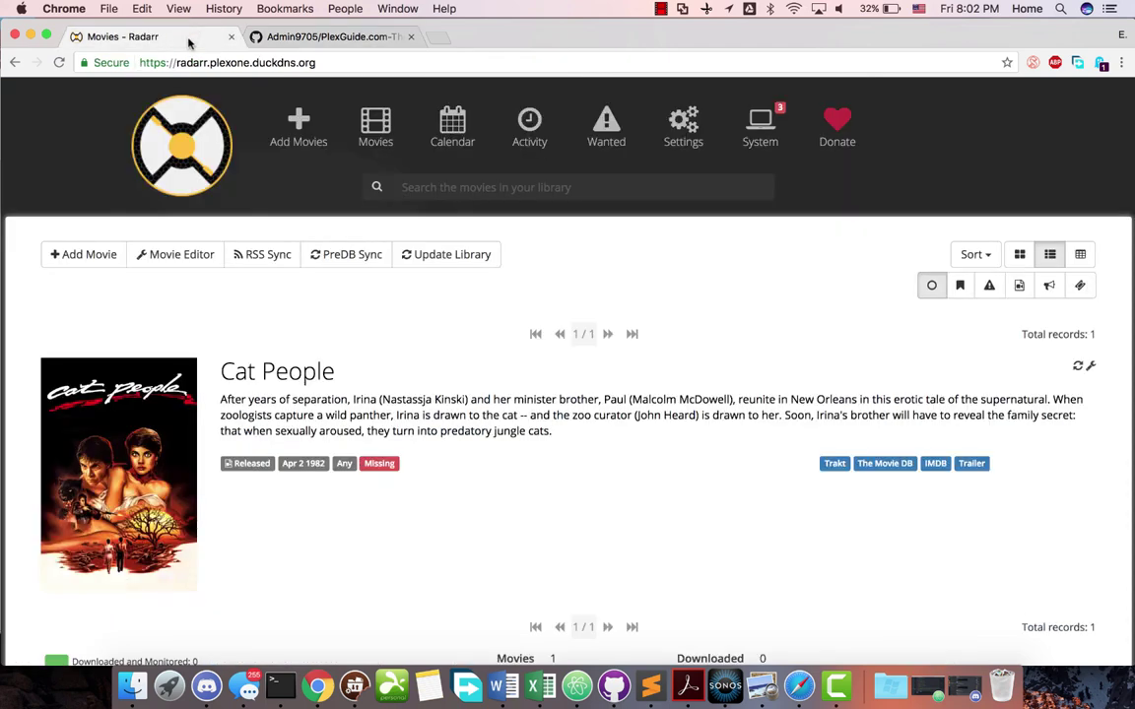
pyautogui.click(197, 62)
pyautogui.write('plexguide.com')
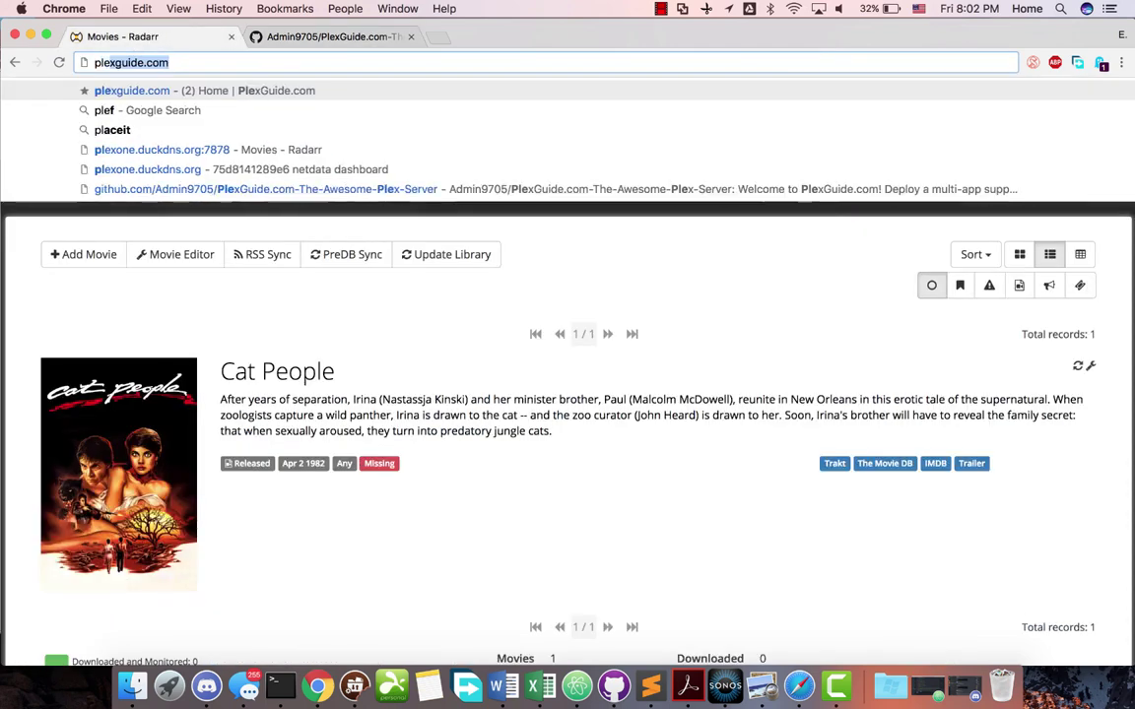
pyautogui.press('Return')
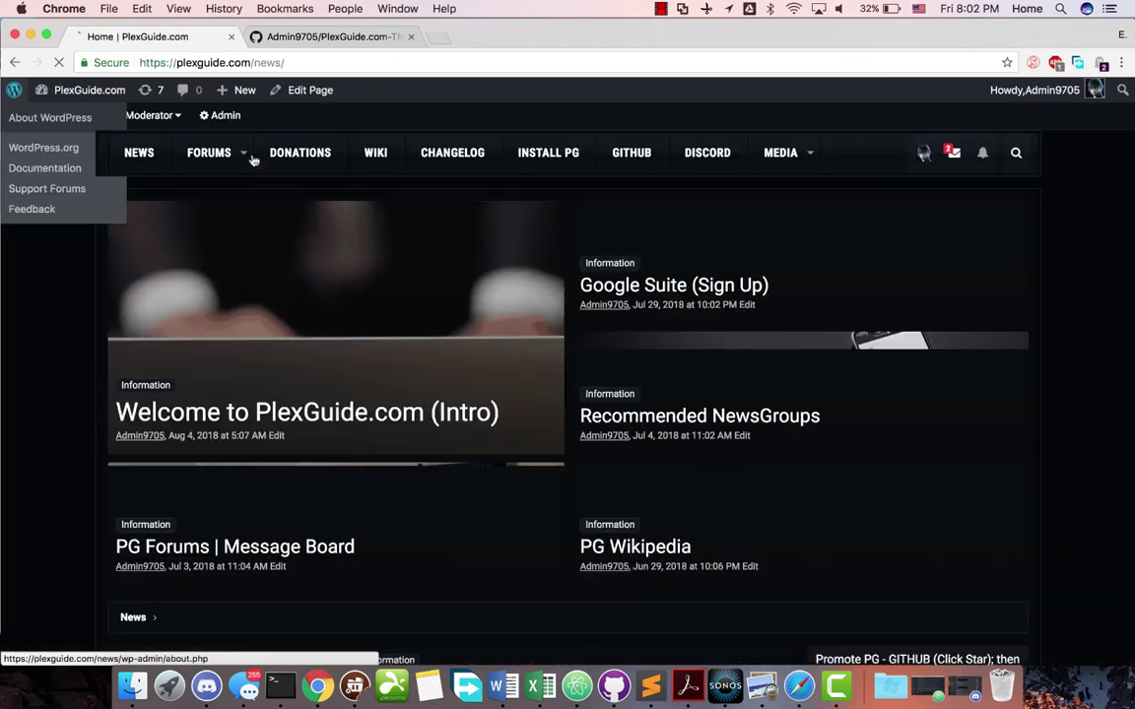
pyautogui.click(222, 165)
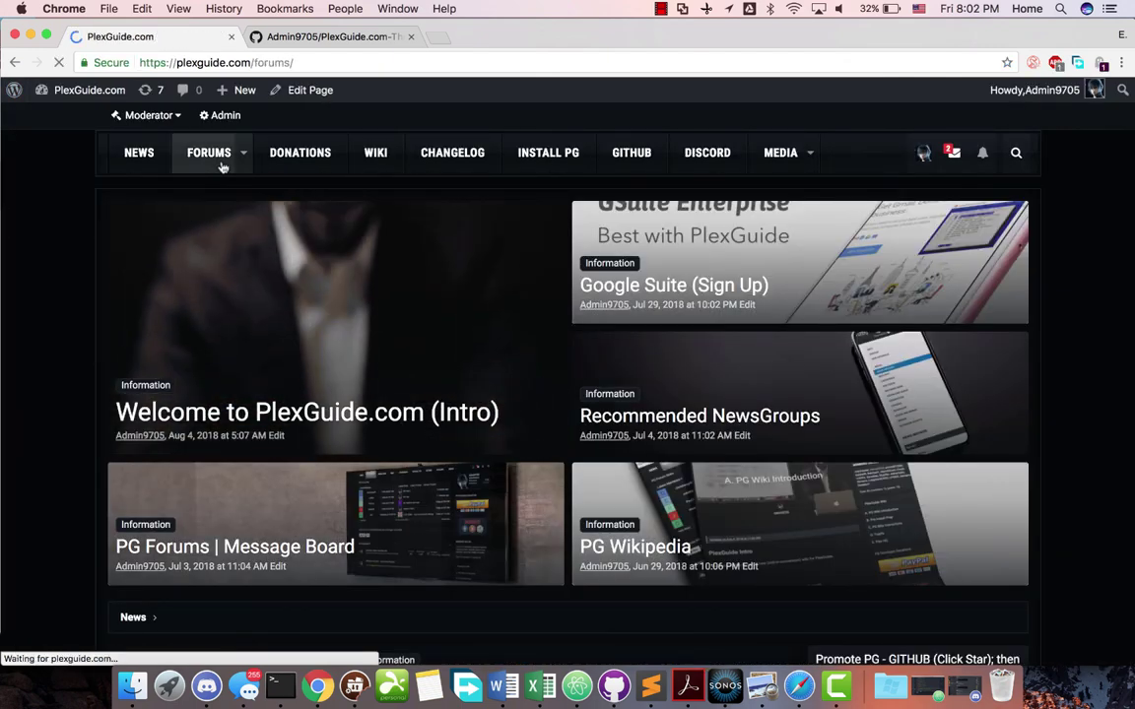
# Look over the PlexGuide forums page, including the forum stats, Announcements and PG Central sections
pyautogui.scroll(-10, 581, 443)
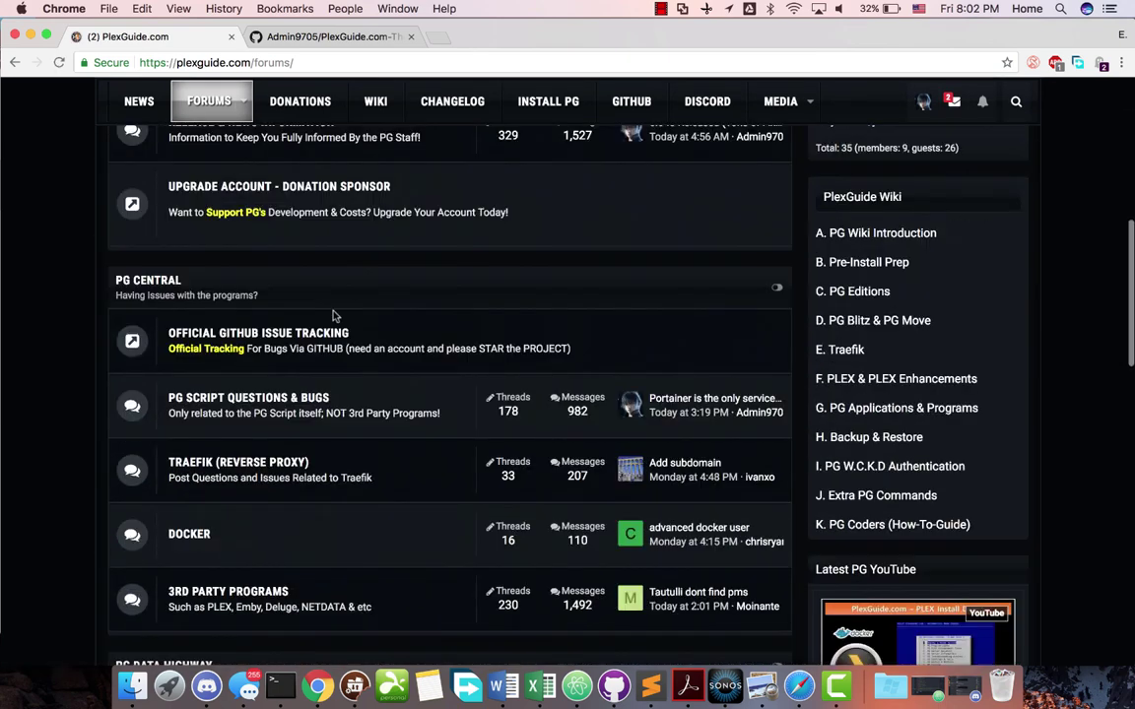
pyautogui.scroll(5, 345, 271)
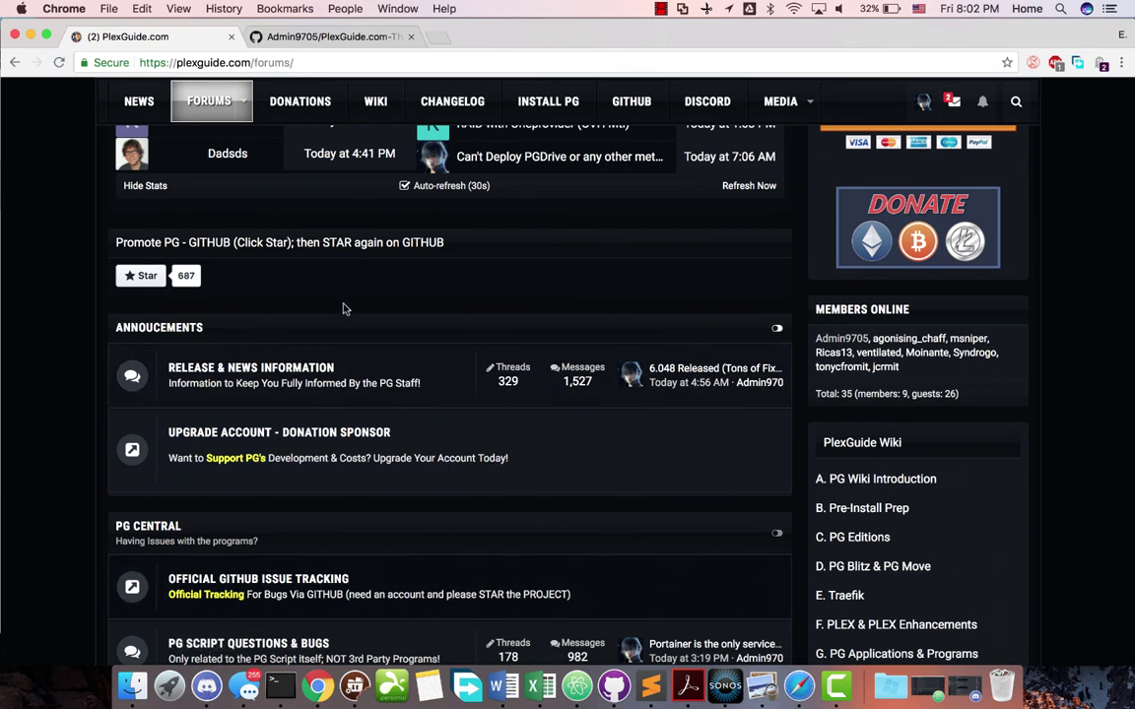
pyautogui.scroll(3, 394, 276)
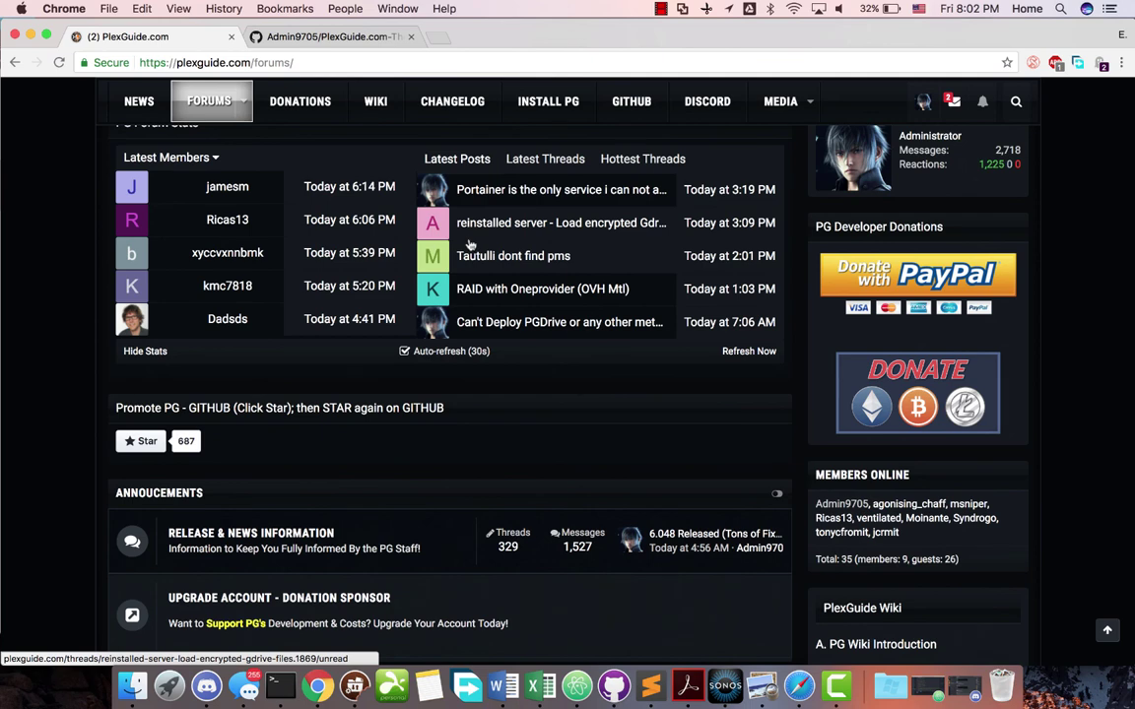
pyautogui.scroll(-2, 471, 244)
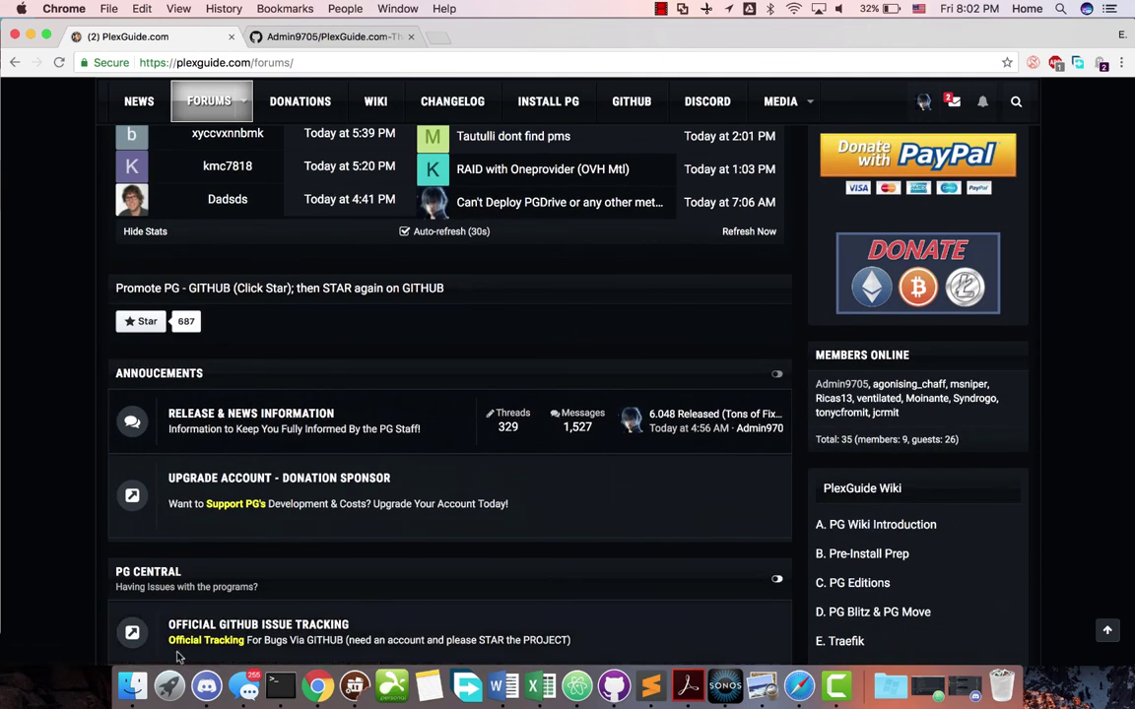
pyautogui.scroll(5, 274, 413)
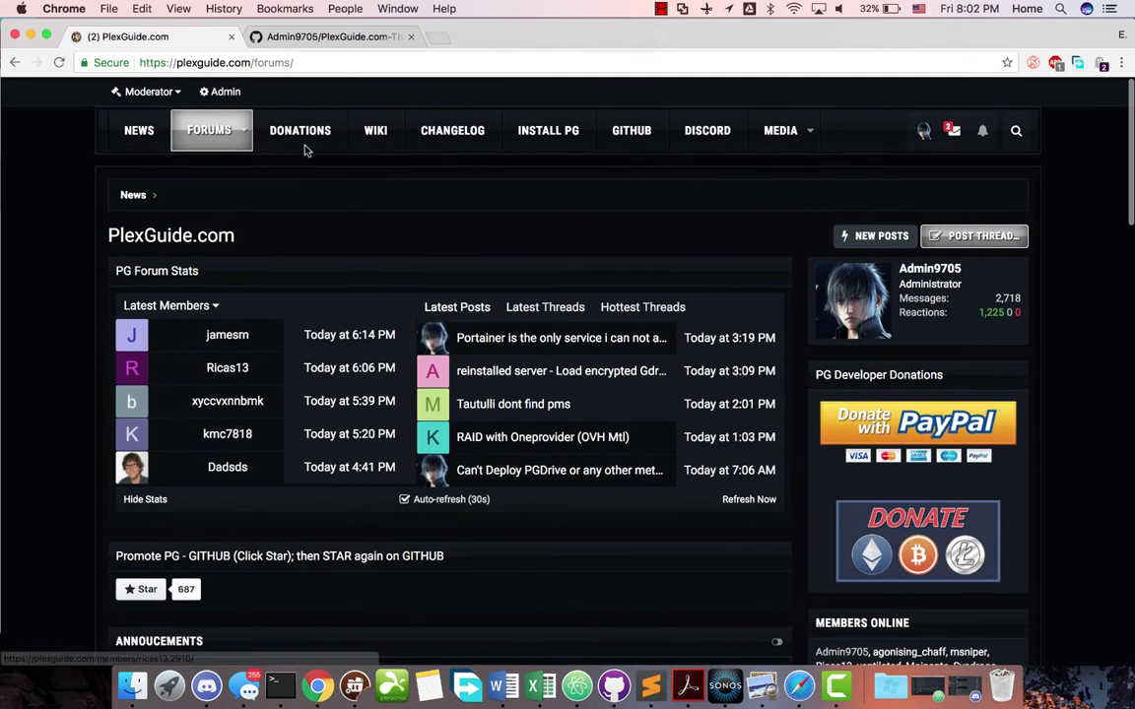
# Examine the contributors' commit graphs in the PlexGuide GitHub repository's Insights and return to the repository's main page
pyautogui.click(296, 37)
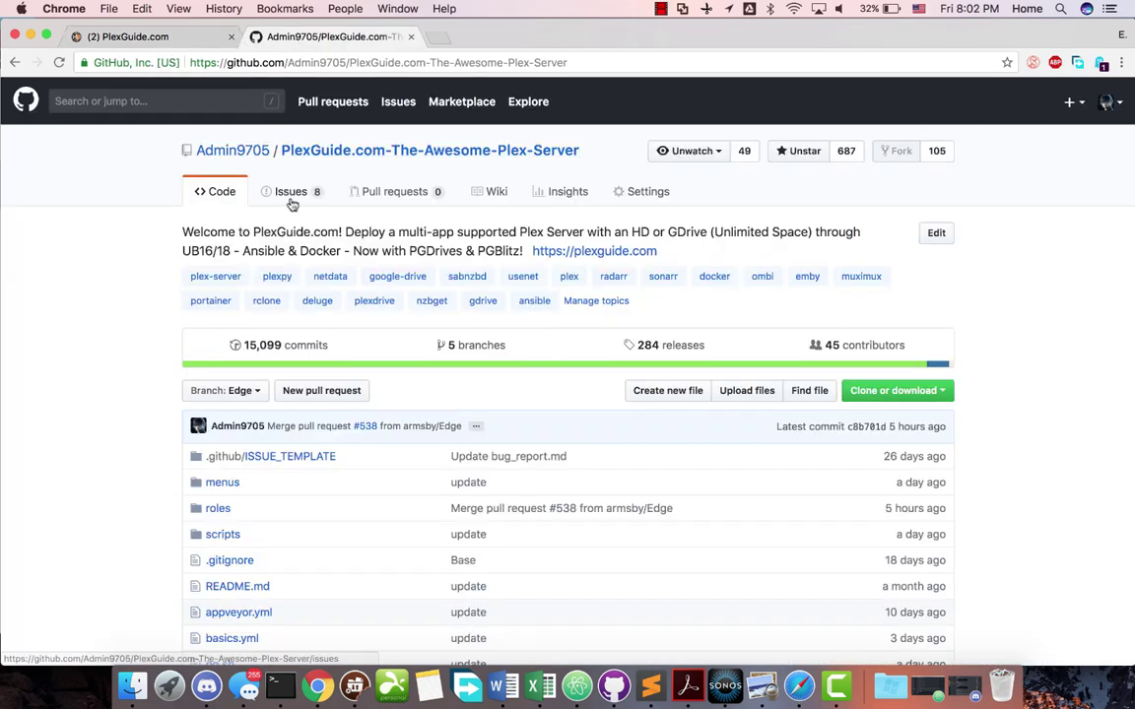
pyautogui.scroll(-2, 295, 191)
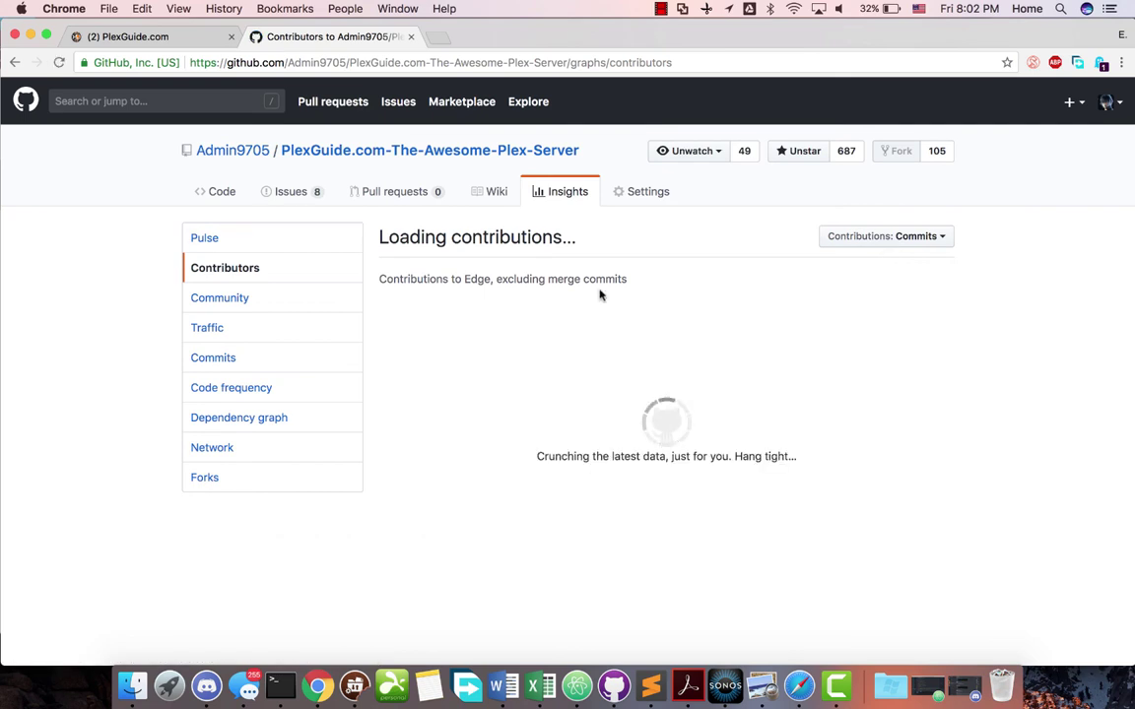
pyautogui.scroll(-3, 600, 294)
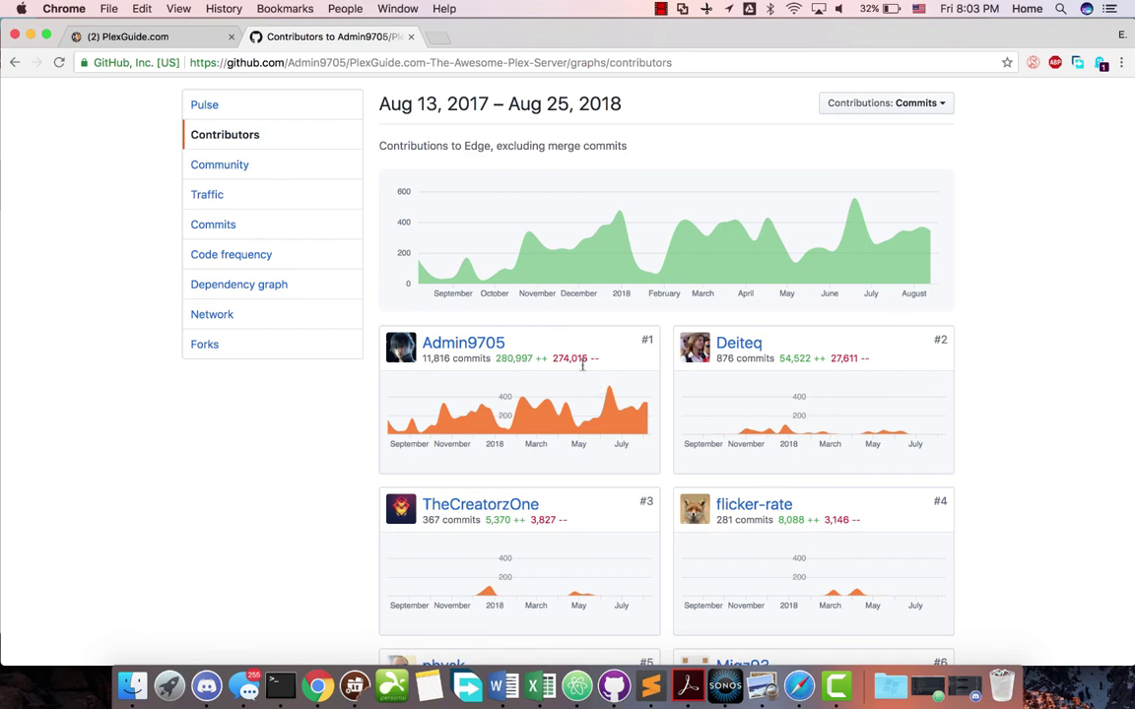
pyautogui.scroll(-2, 798, 179)
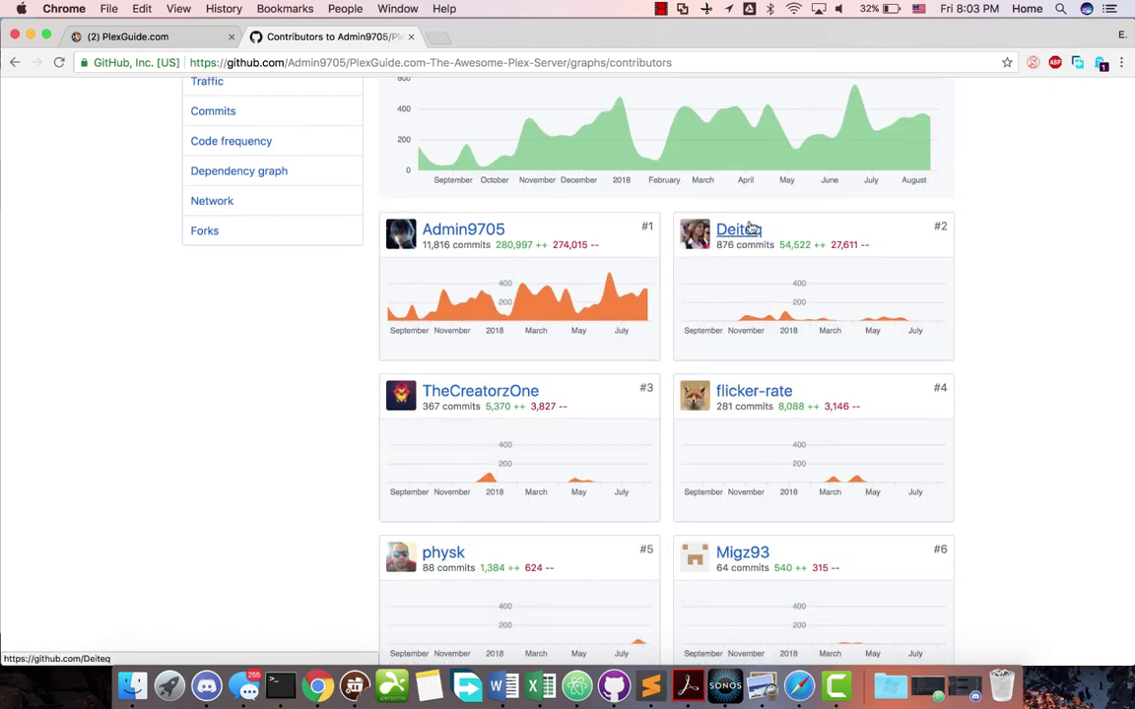
pyautogui.scroll(-2, 747, 237)
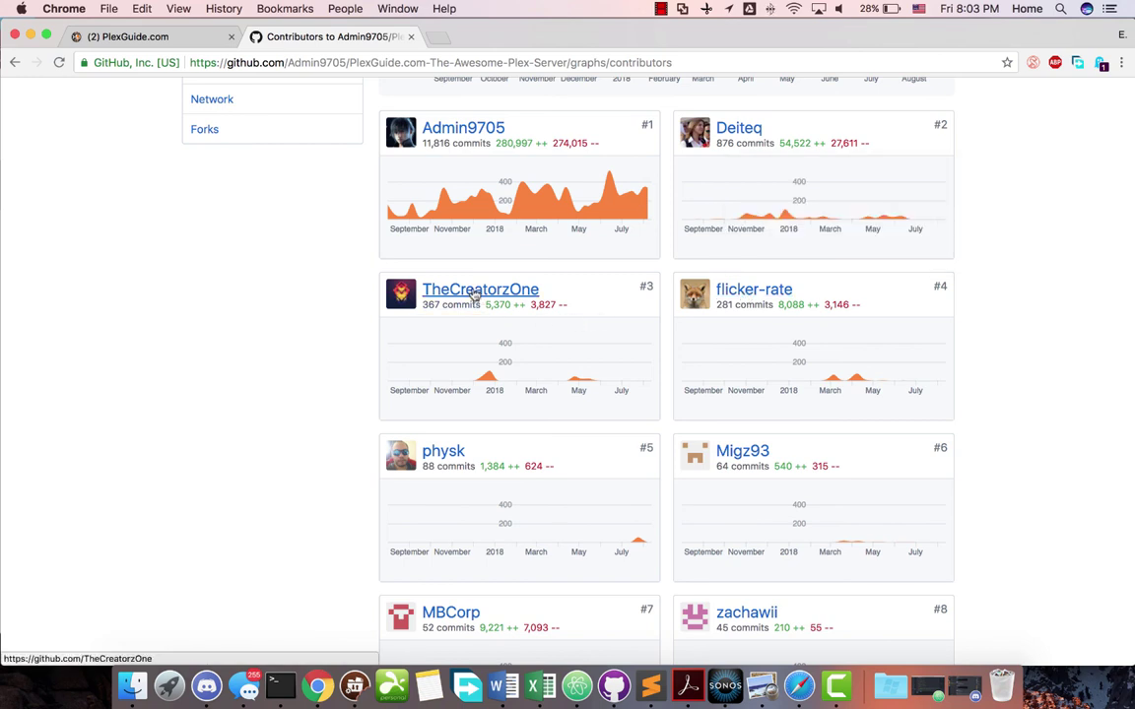
pyautogui.scroll(-2, 490, 304)
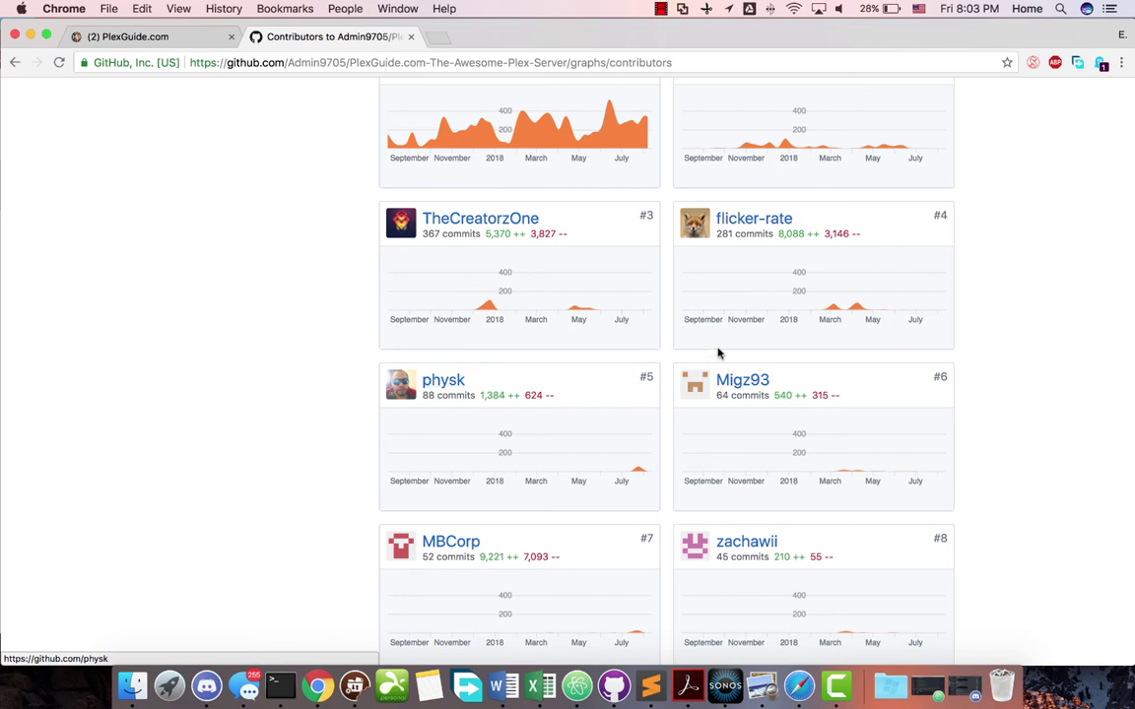
pyautogui.scroll(-2, 719, 353)
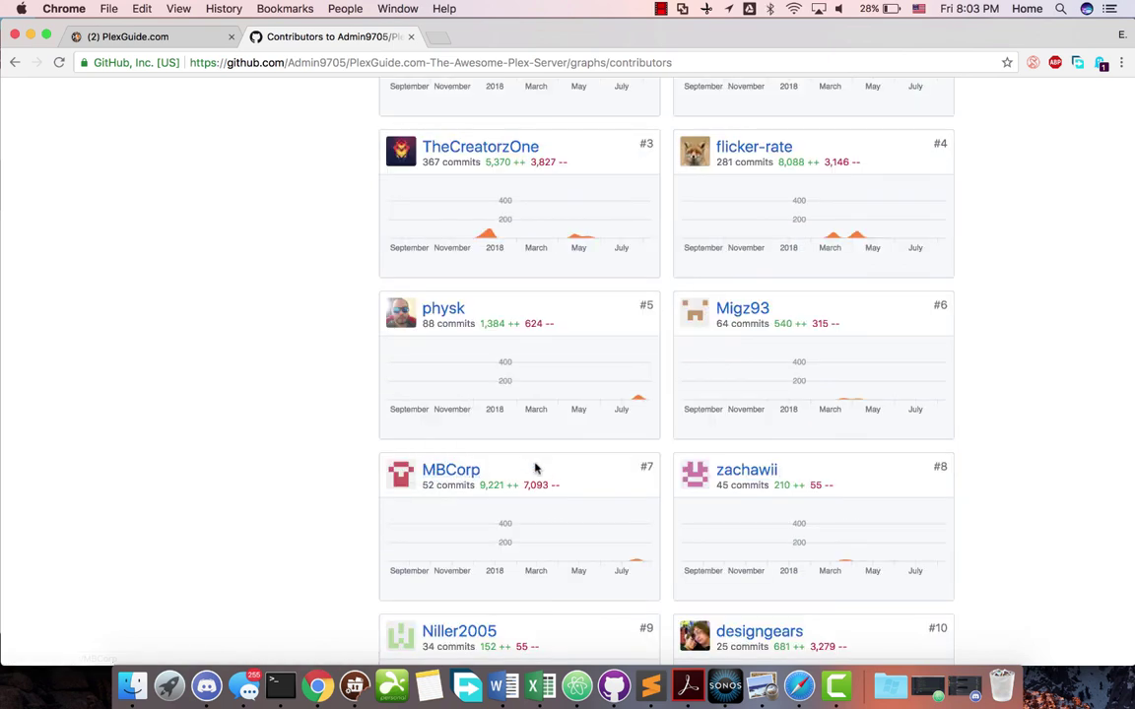
pyautogui.scroll(-2, 751, 355)
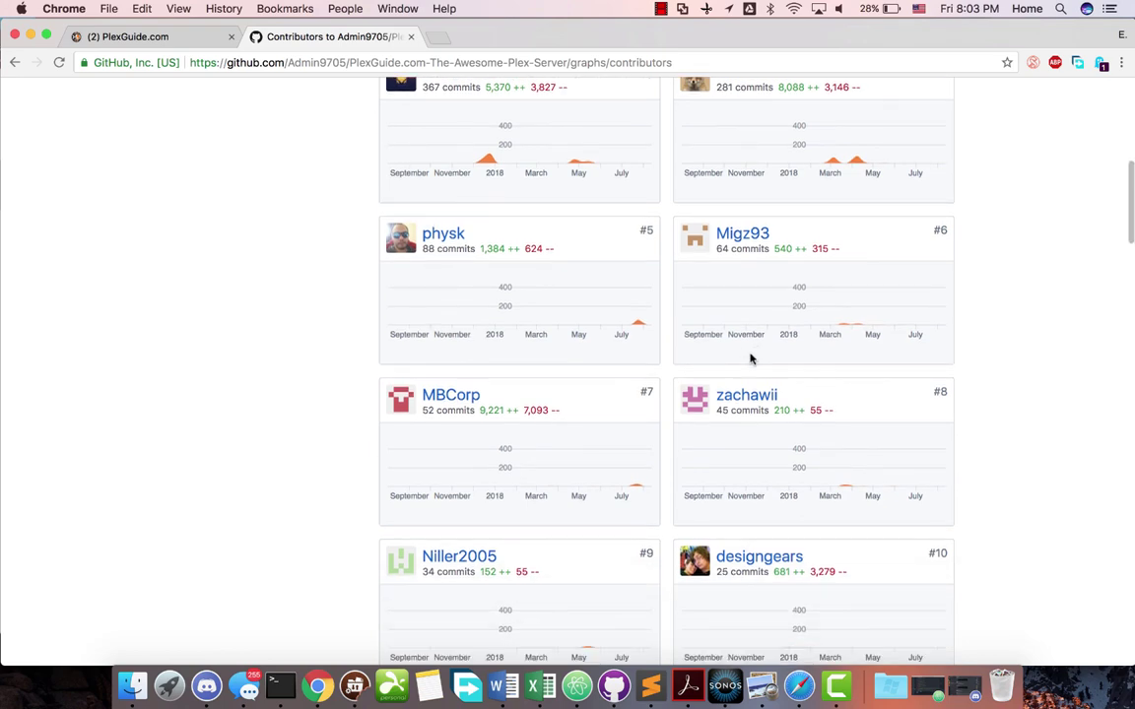
pyautogui.scroll(10, 751, 358)
pyautogui.click(347, 153)
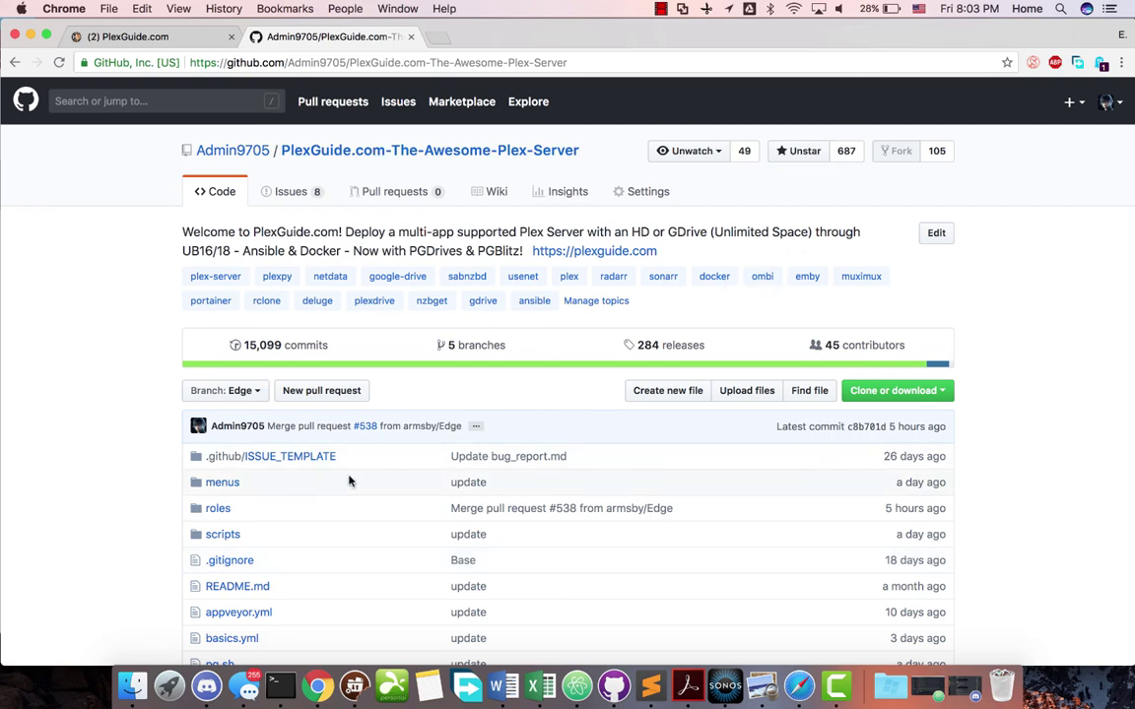
# Switch back to the PlexGuide forums page and review its forum stats, GitHub promotion and Announcements sections
pyautogui.click(161, 37)
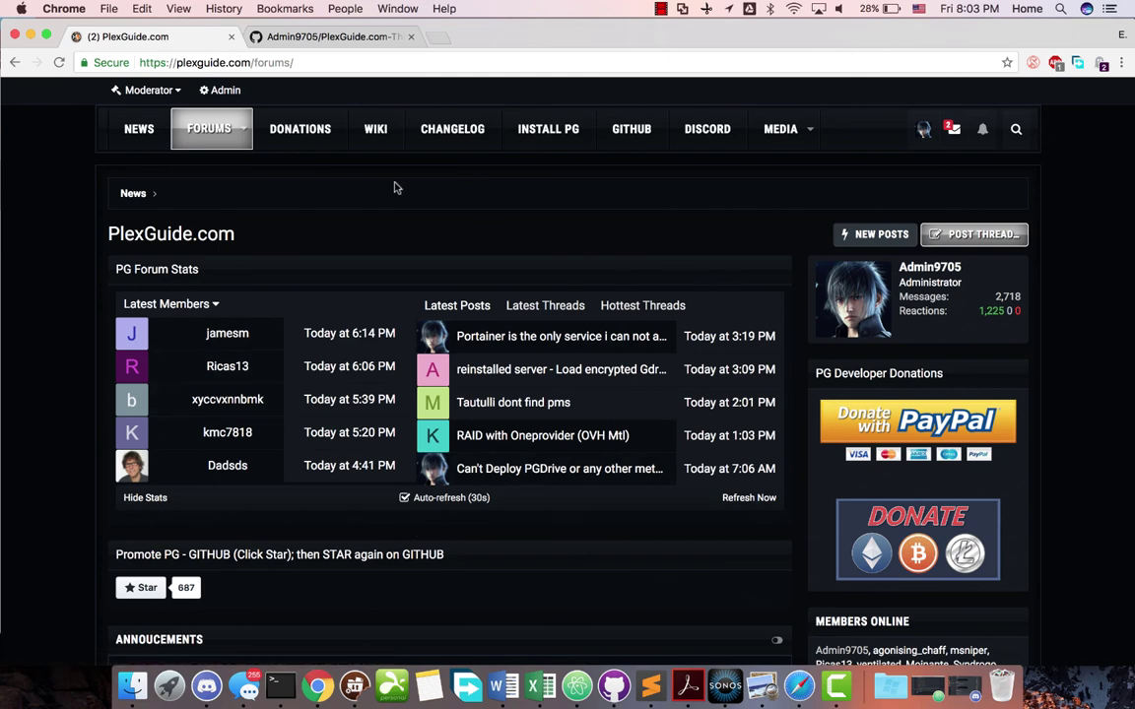
pyautogui.scroll(-5, 331, 258)
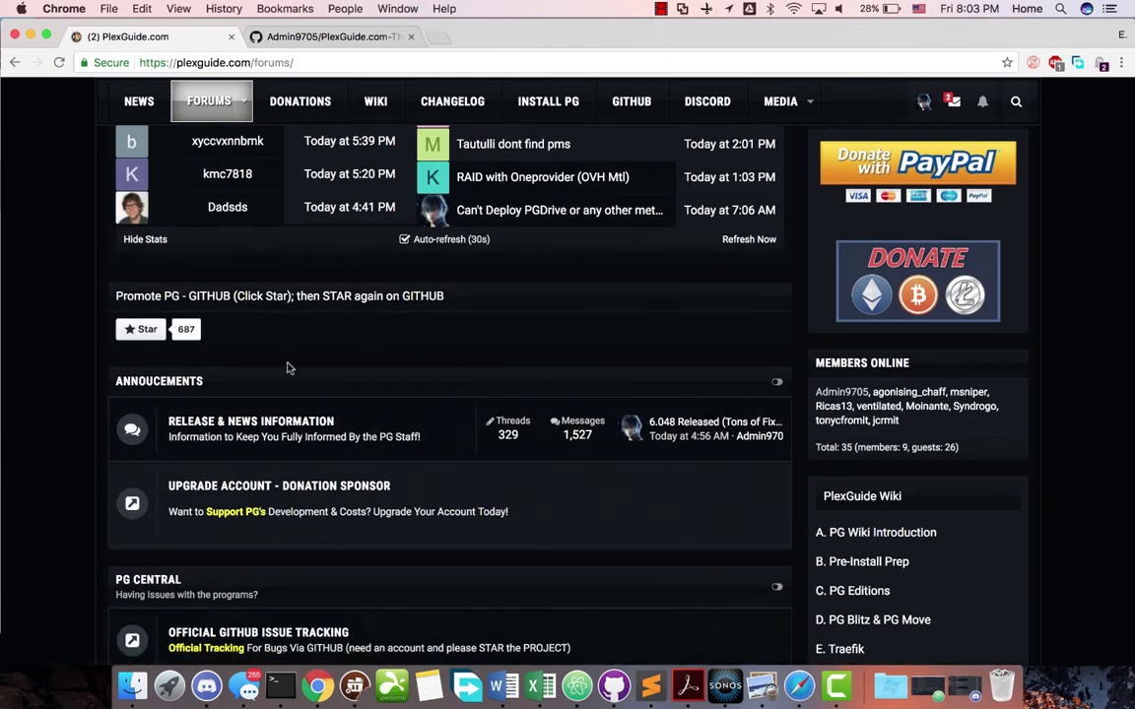
pyautogui.scroll(6, 335, 444)
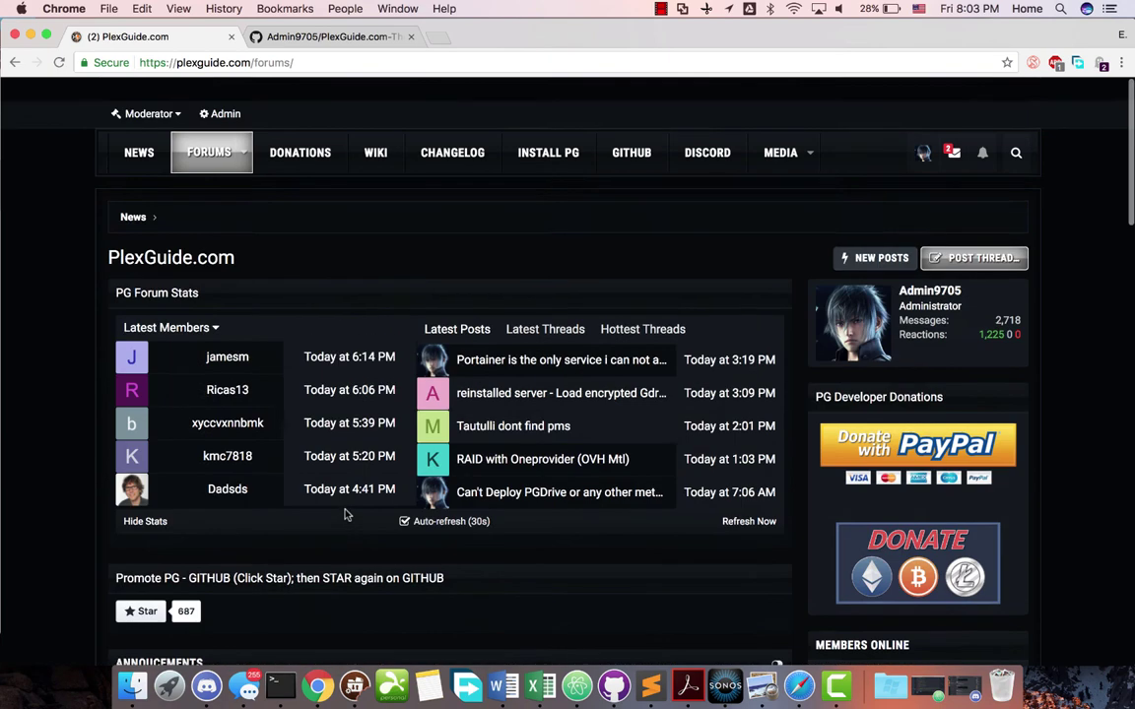
pyautogui.scroll(-1, 345, 514)
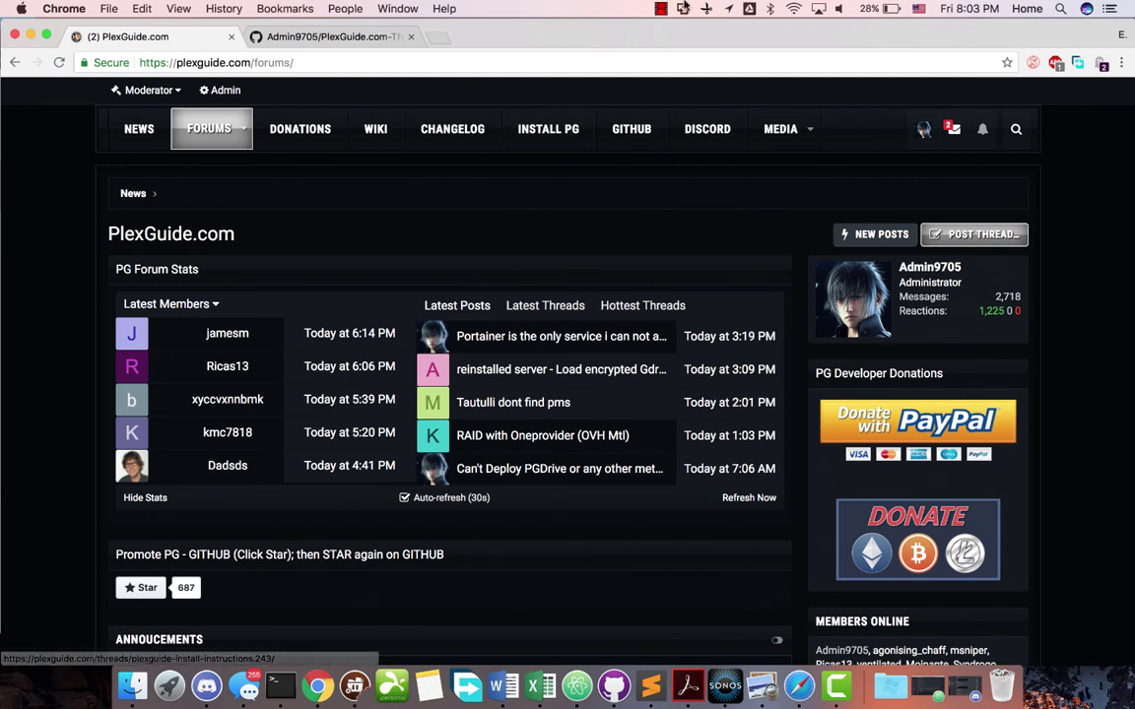